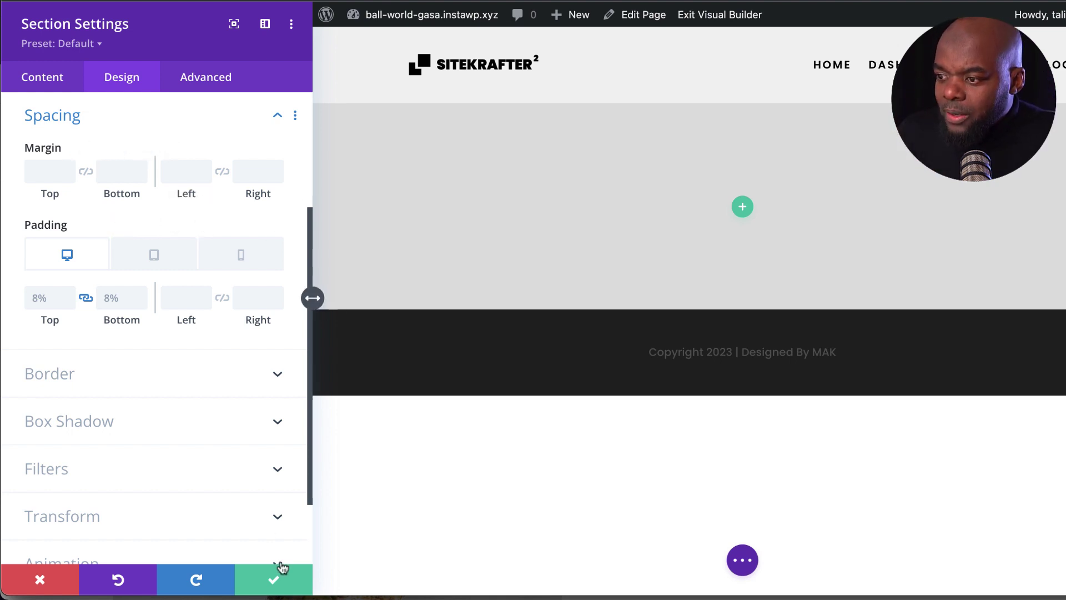
- Save the section settings, insert a four-column row in the grey section and add a Blurb module to its first column
{"action": "left_click", "coordinate": [277, 580]}
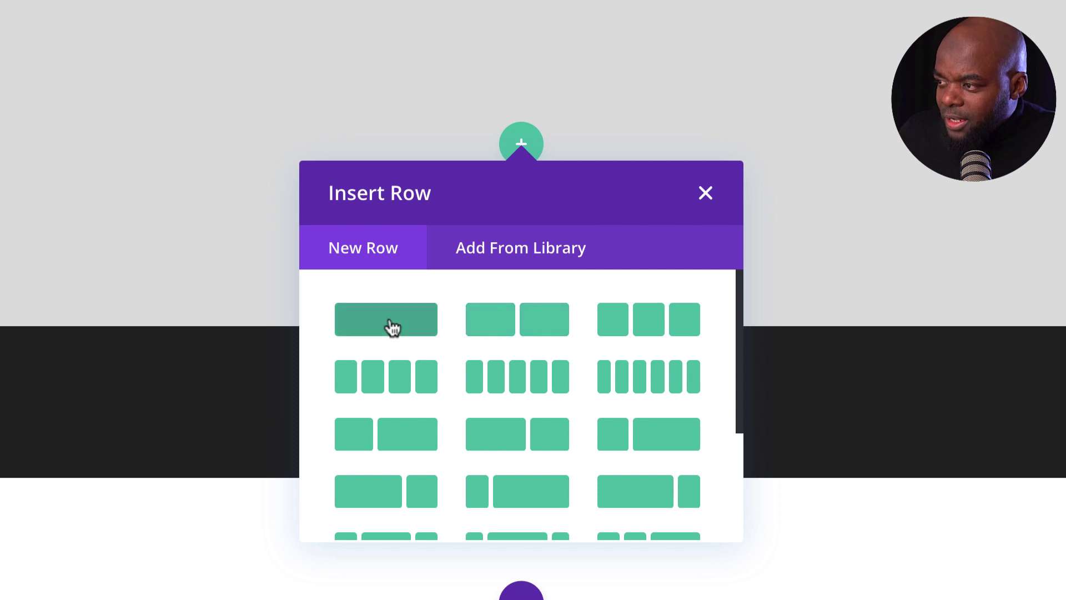
{"action": "left_click", "coordinate": [398, 385]}
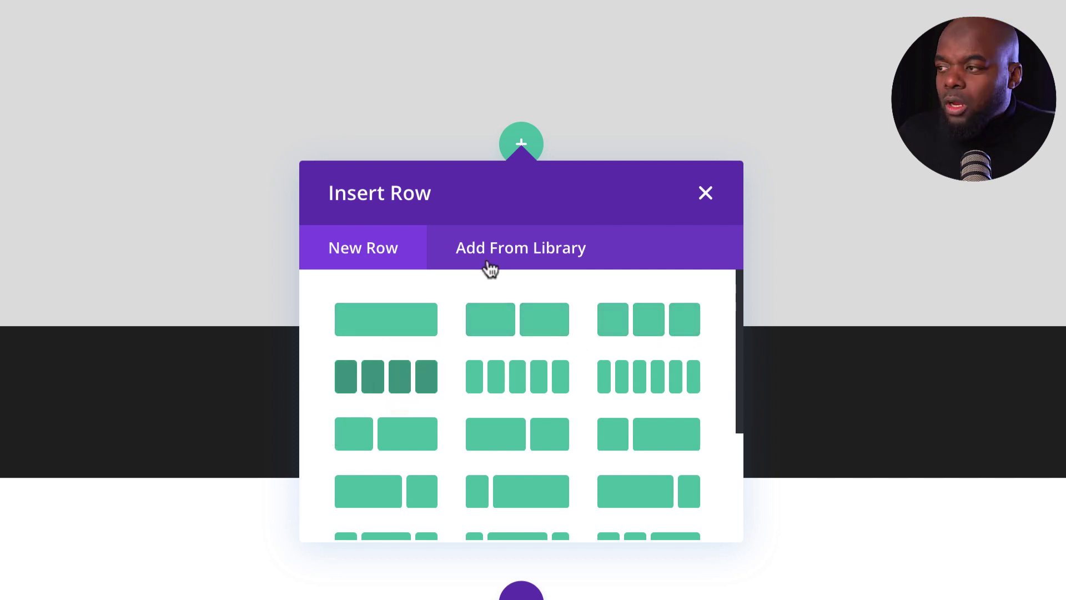
{"action": "left_click", "coordinate": [428, 367]}
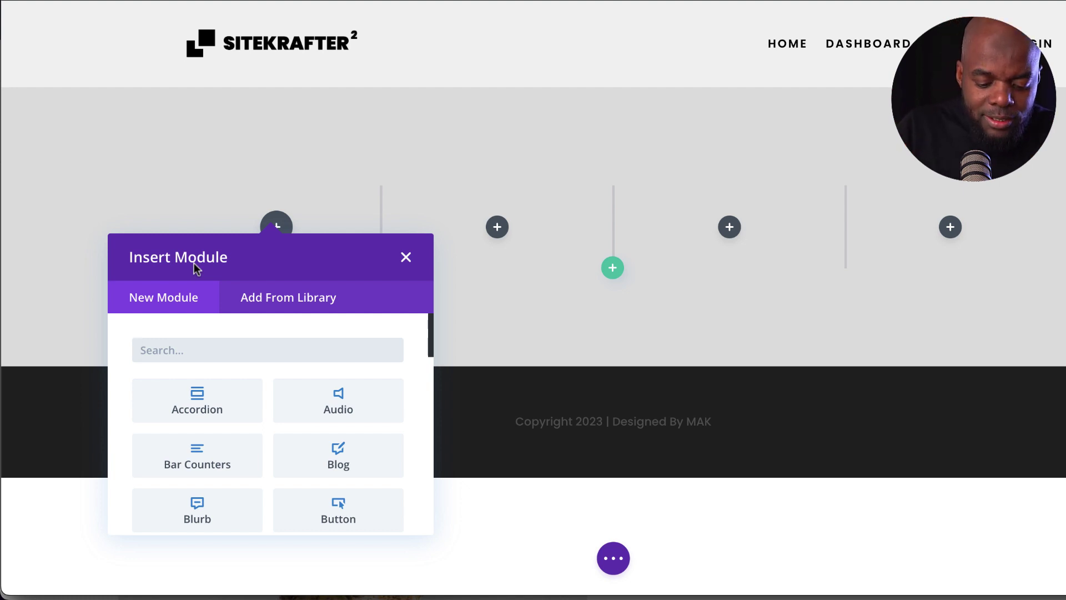
{"action": "type", "text": "blur"}
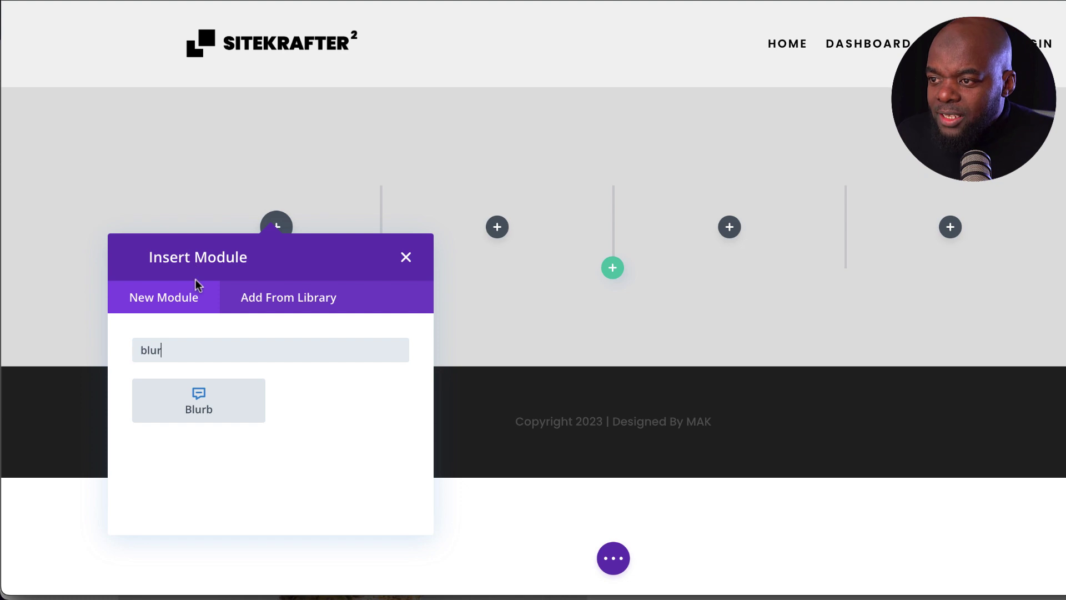
{"action": "left_click", "coordinate": [205, 399]}
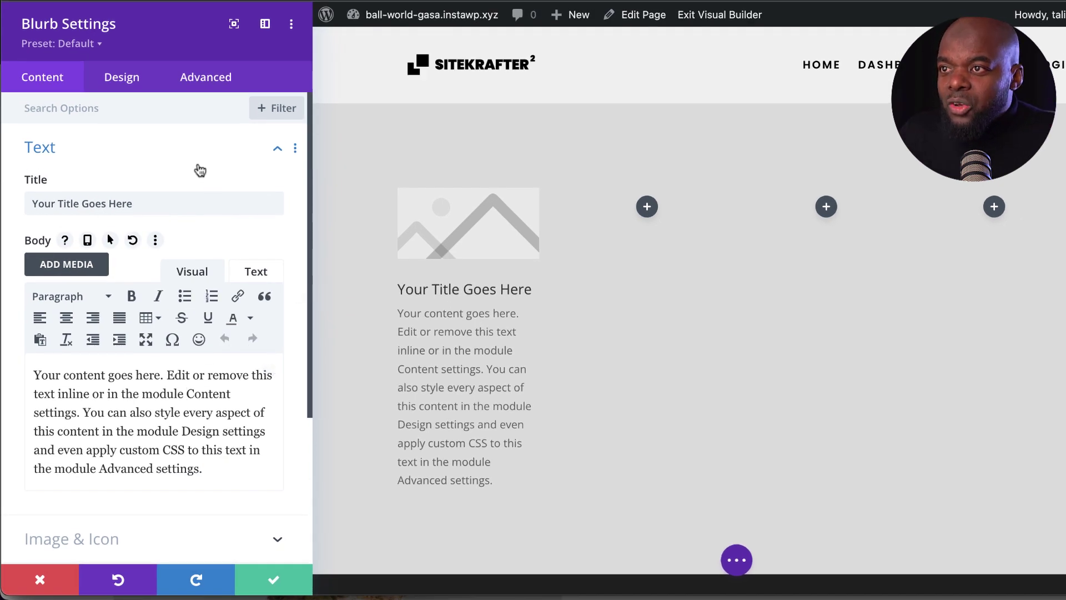
{"action": "left_click", "coordinate": [124, 82]}
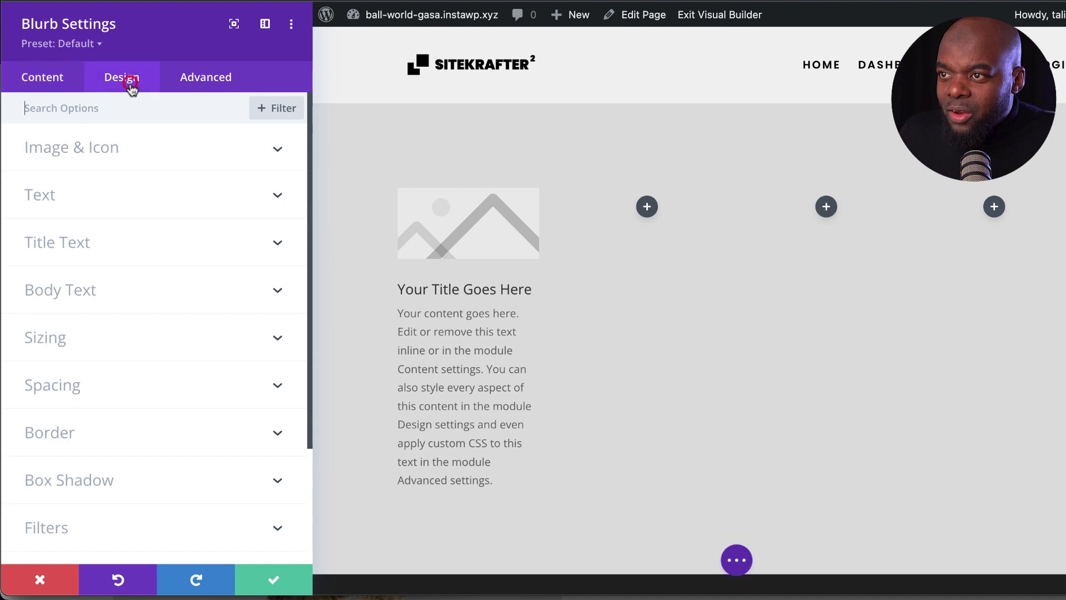
{"action": "left_click", "coordinate": [219, 81]}
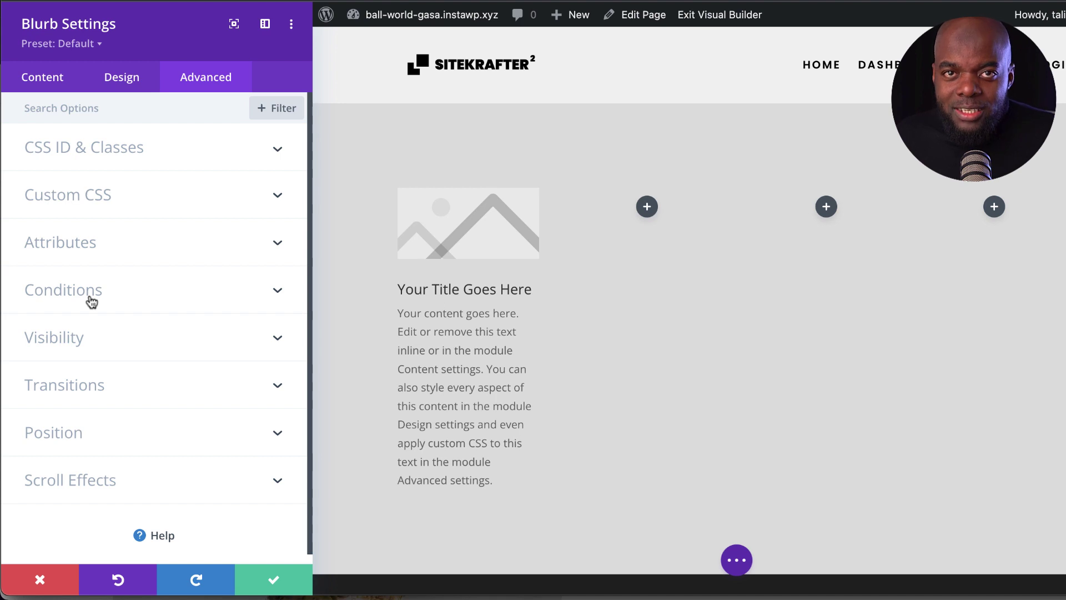
{"action": "left_click", "coordinate": [44, 78]}
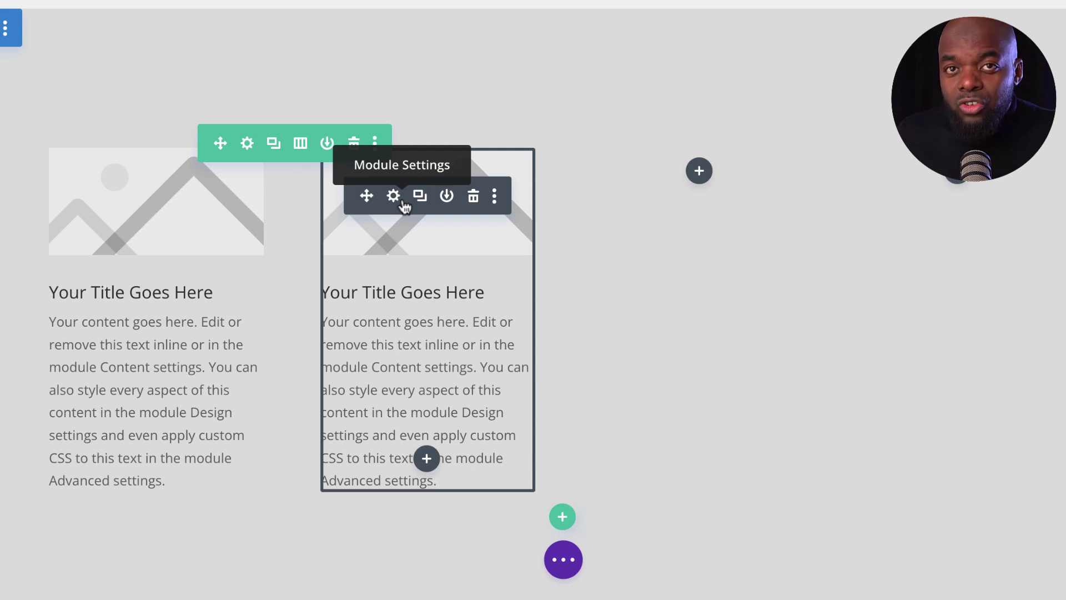
- Paste copies of the Blurb module into the third and fourth columns of the row
{"action": "left_click", "coordinate": [698, 171]}
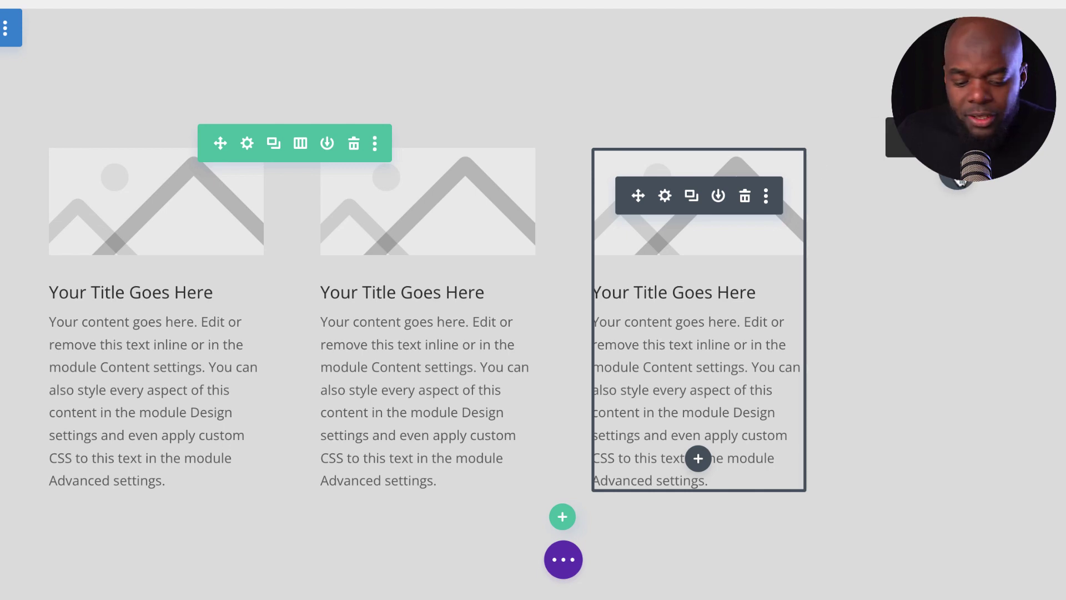
{"action": "left_click", "coordinate": [958, 176]}
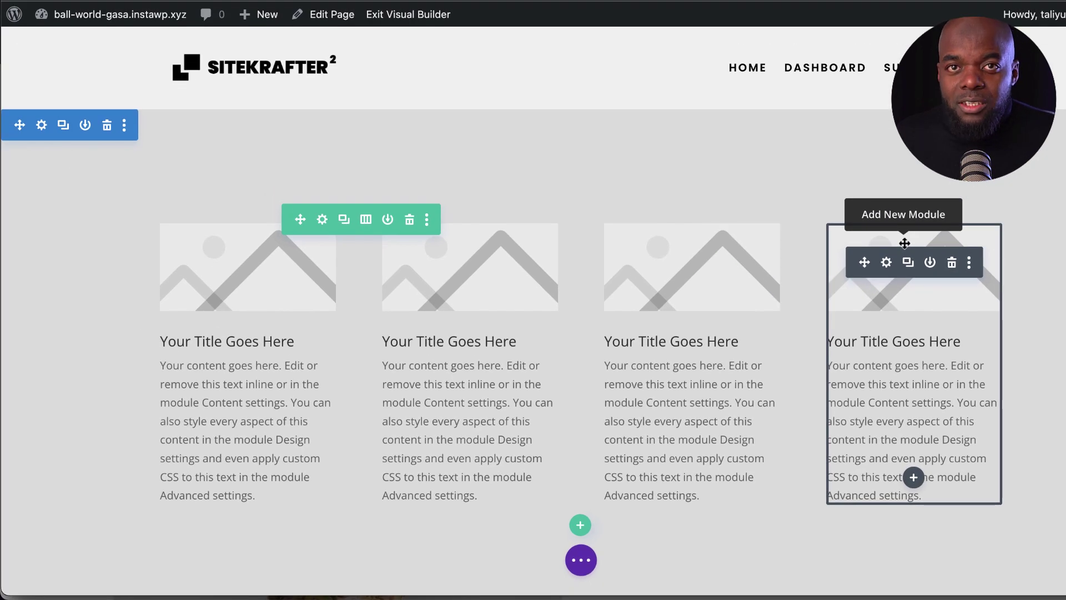
- Style the first blurb with a bright green background and inner padding, and shorten its body text to end at "module Content settings."
{"action": "left_click", "coordinate": [317, 236]}
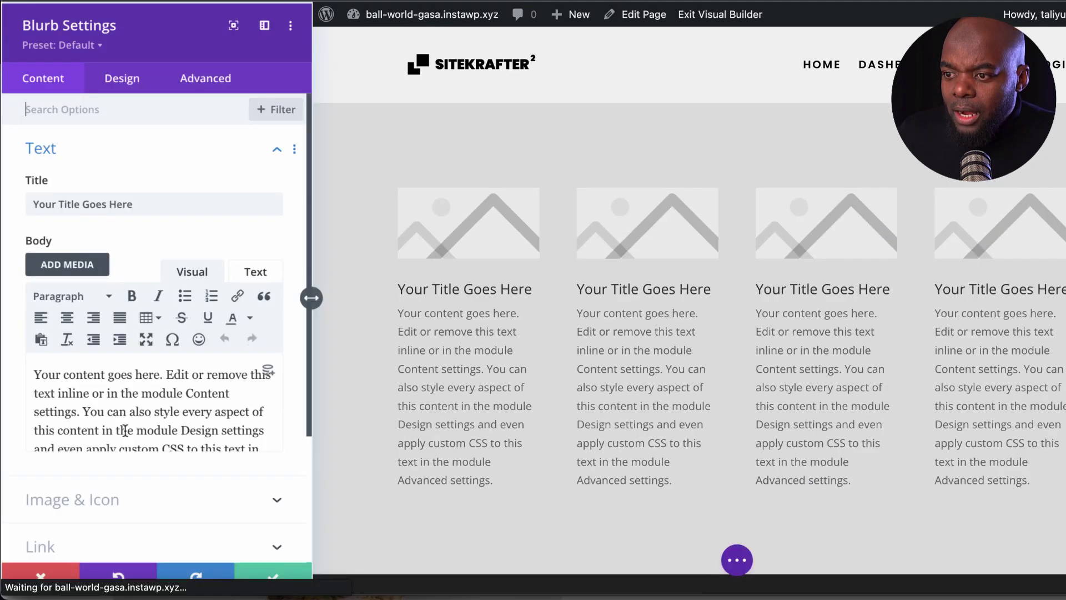
{"action": "scroll", "coordinate": [158, 484], "scroll_direction": "down", "scroll_amount": 3}
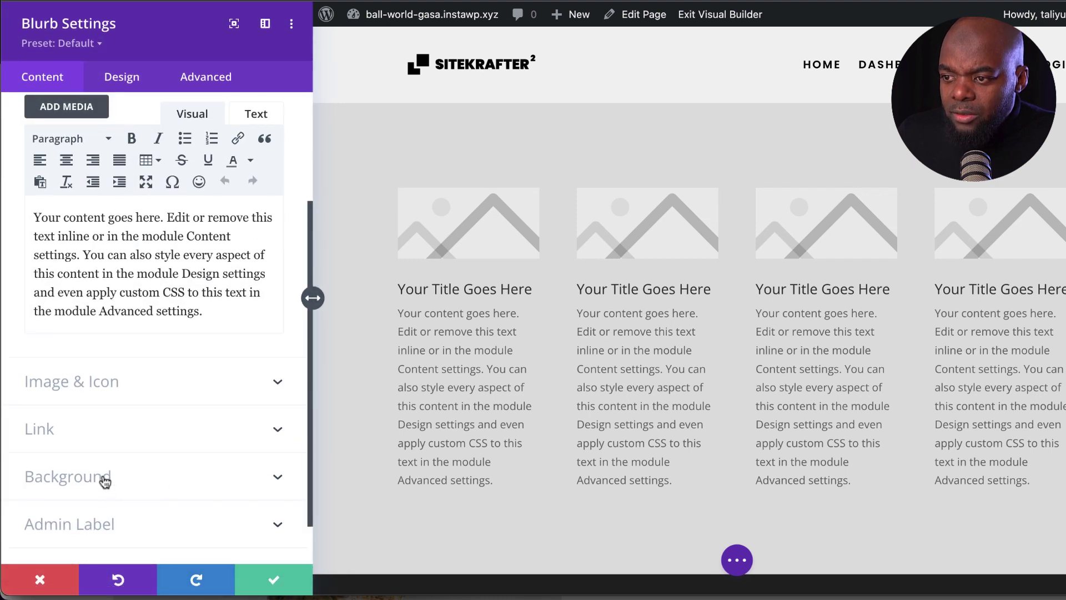
{"action": "left_click", "coordinate": [103, 476]}
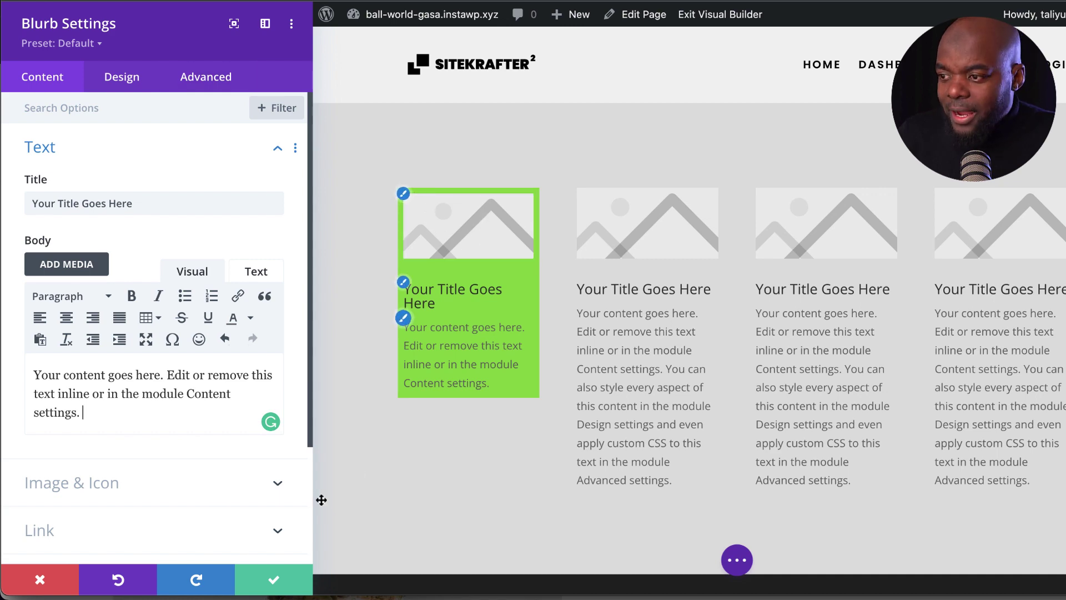
{"action": "left_click", "coordinate": [281, 580]}
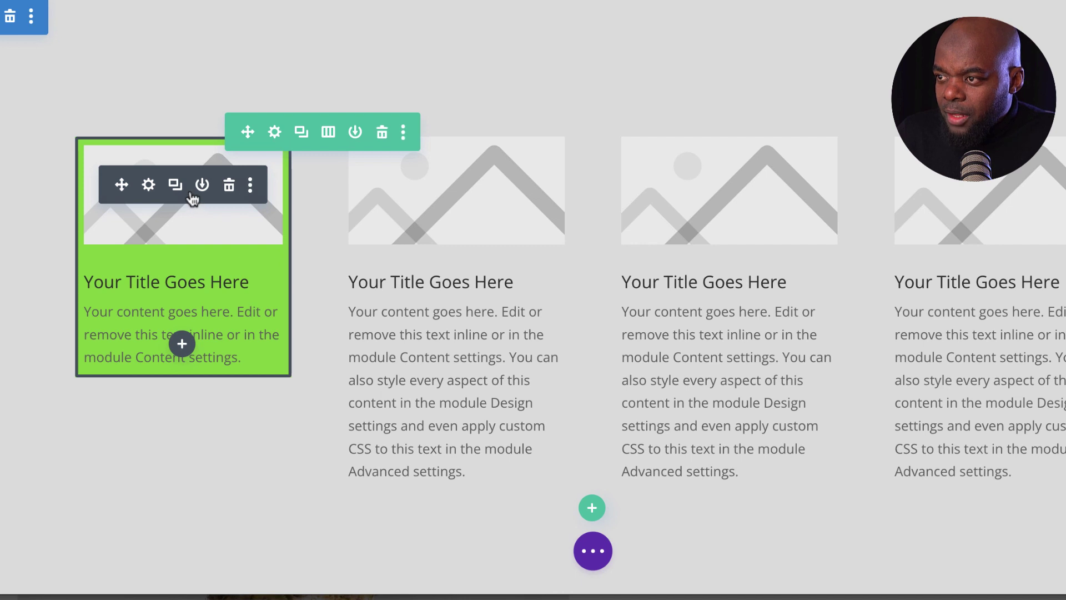
- Extend the first blurb's styles to all blurbs throughout This Section
{"action": "right_click", "coordinate": [190, 195]}
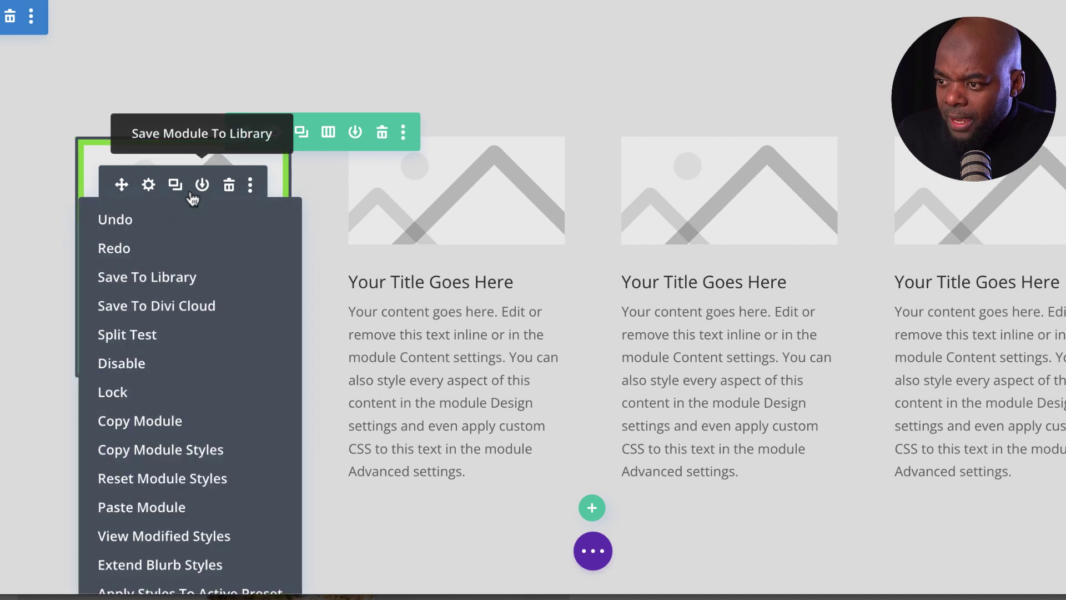
{"action": "left_click", "coordinate": [204, 565]}
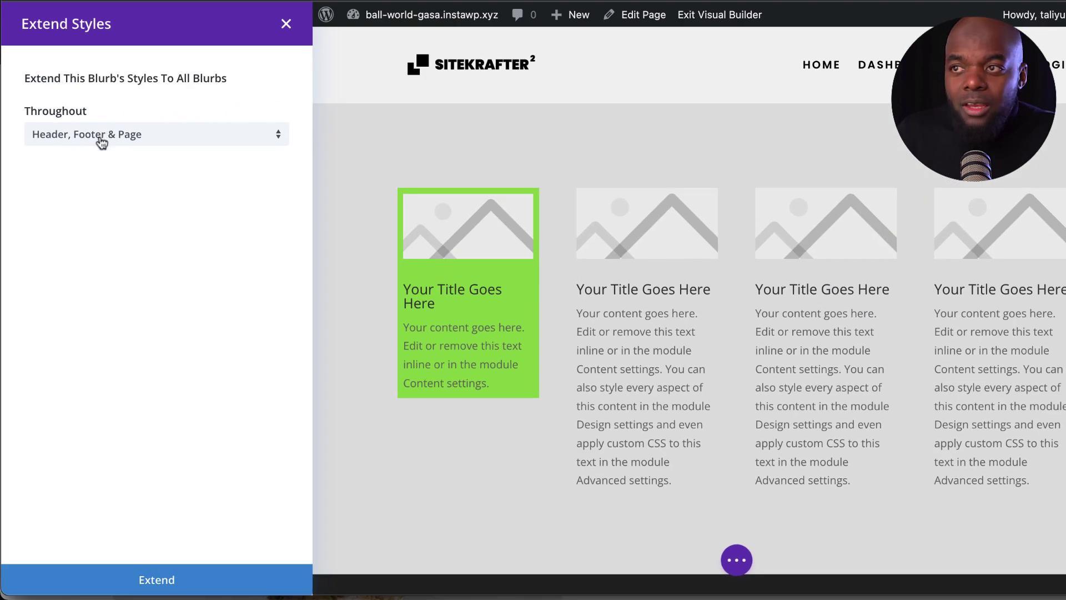
{"action": "left_click", "coordinate": [137, 143]}
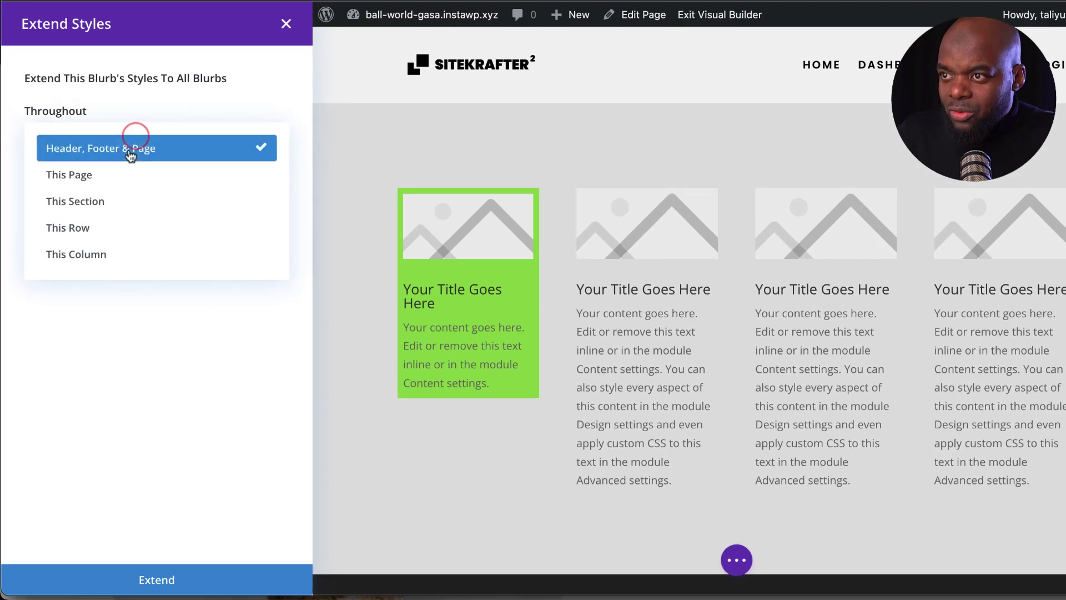
{"action": "left_click", "coordinate": [122, 201]}
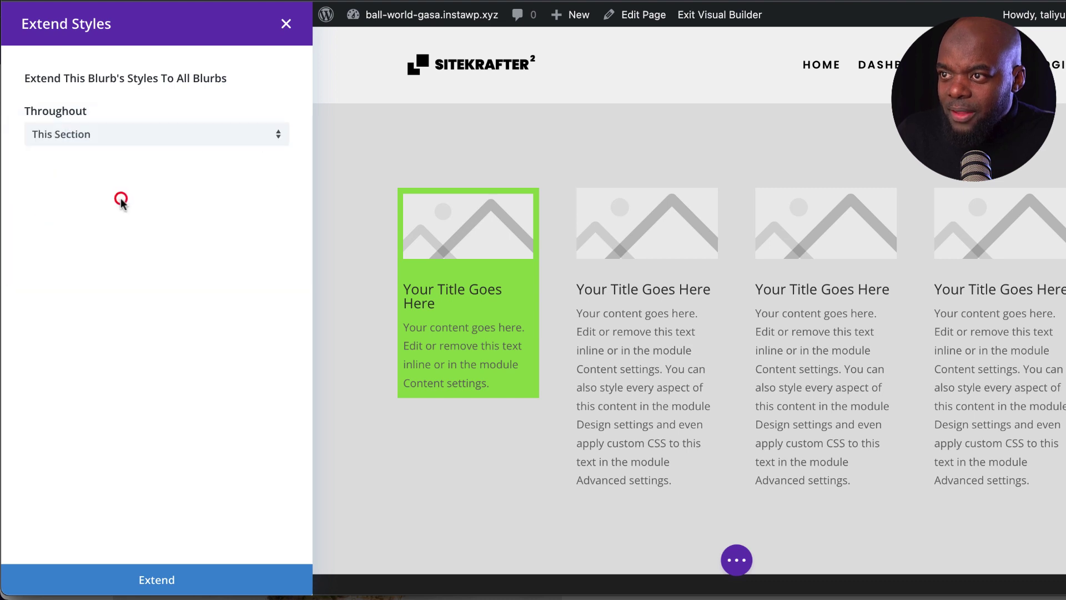
{"action": "left_click", "coordinate": [169, 582]}
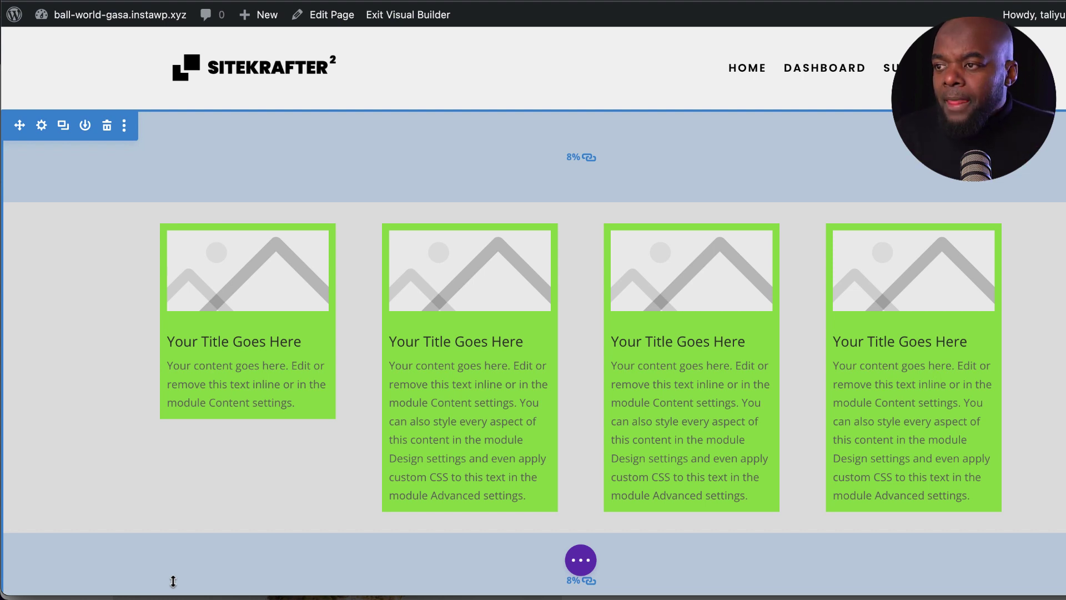
- Copy the first blurb's module styles
{"action": "mouse_move", "coordinate": [288, 299]}
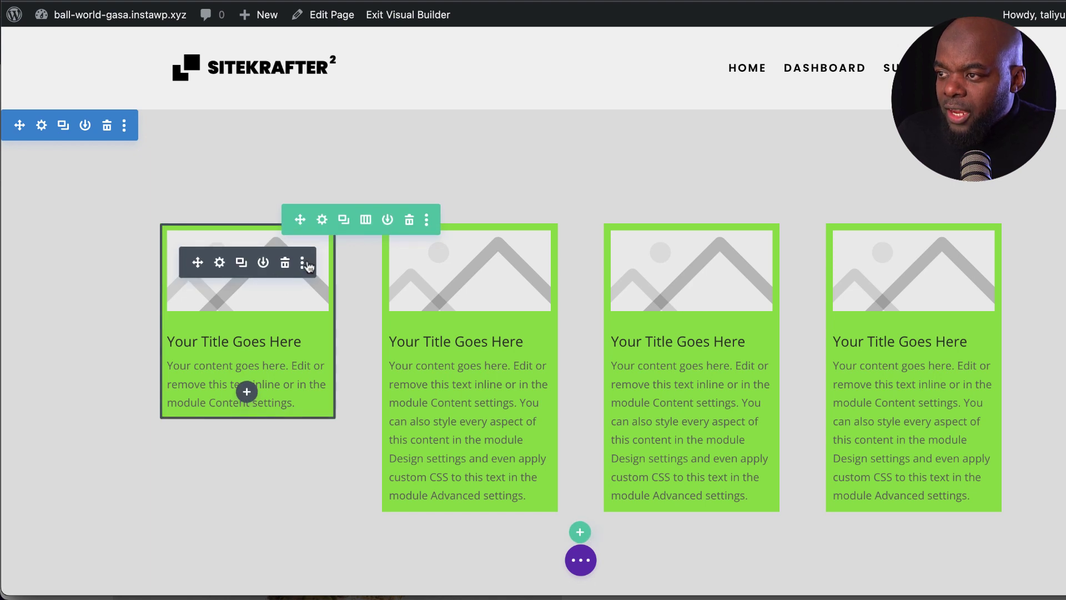
{"action": "left_click", "coordinate": [303, 263]}
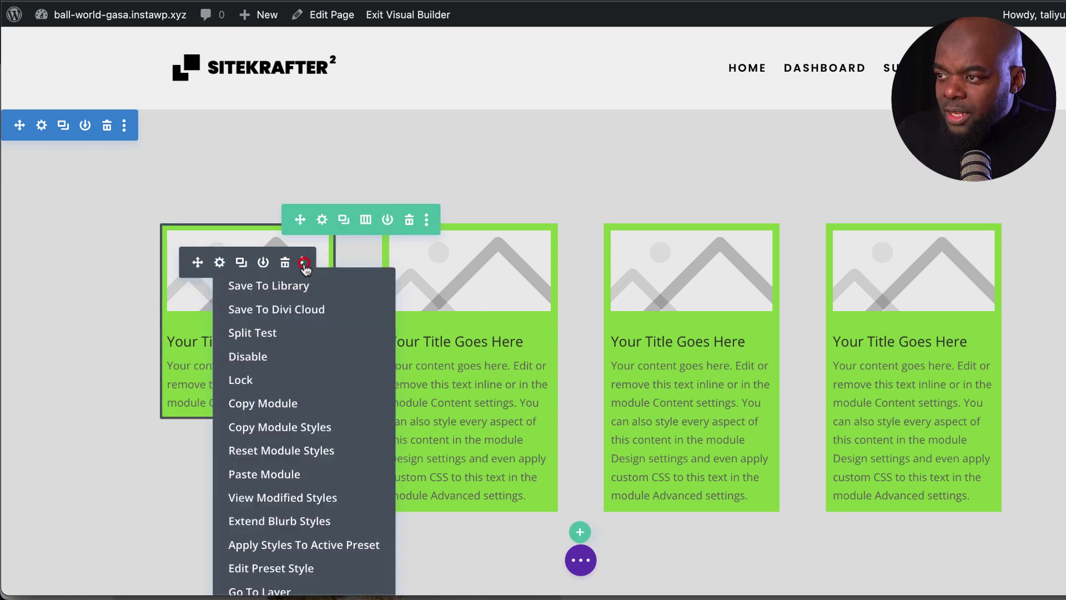
{"action": "left_click", "coordinate": [318, 436]}
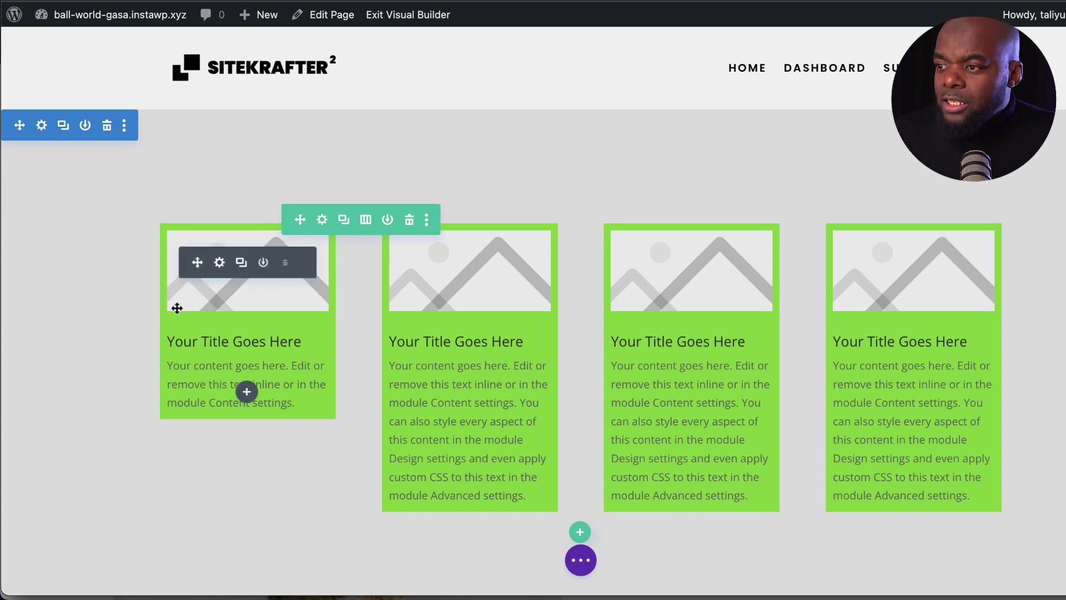
- Create a new preset named "Green" from the first blurb's current styles, without assigning it as the default
{"action": "left_click", "coordinate": [222, 261]}
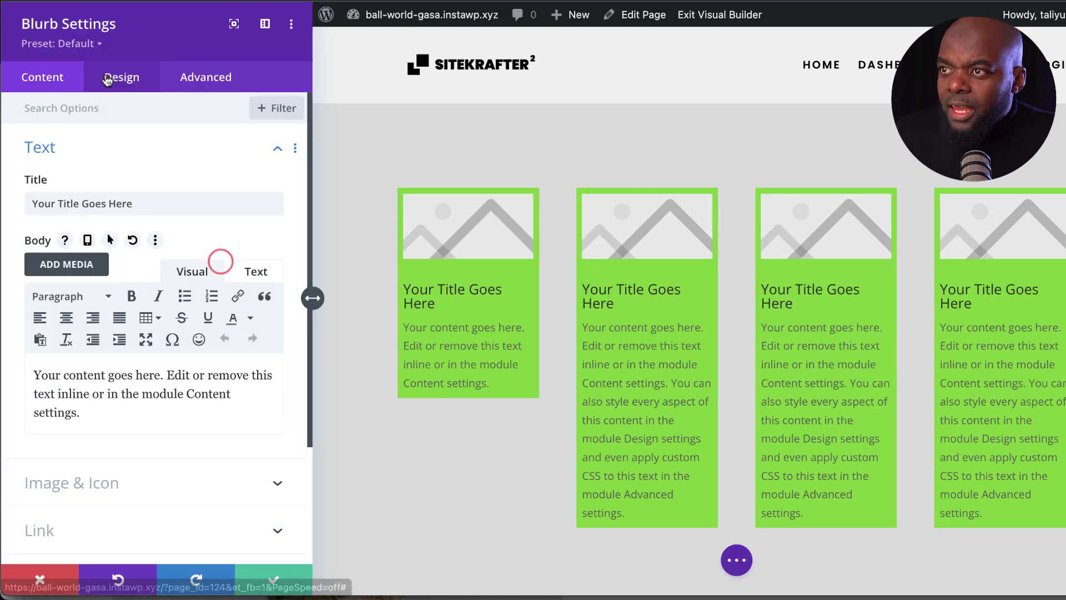
{"action": "left_click", "coordinate": [96, 45]}
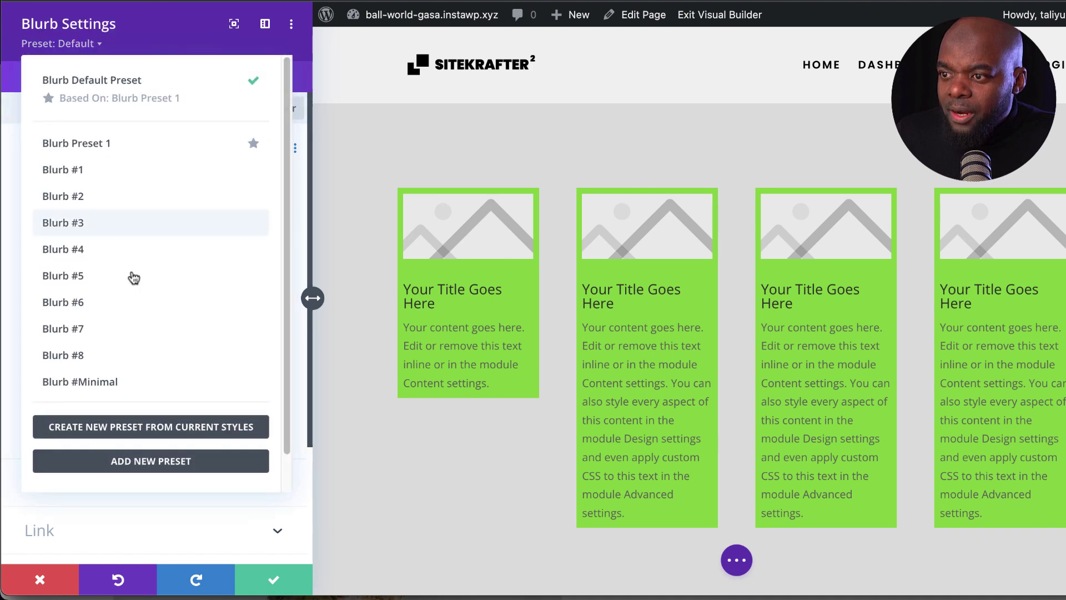
{"action": "left_click", "coordinate": [189, 427]}
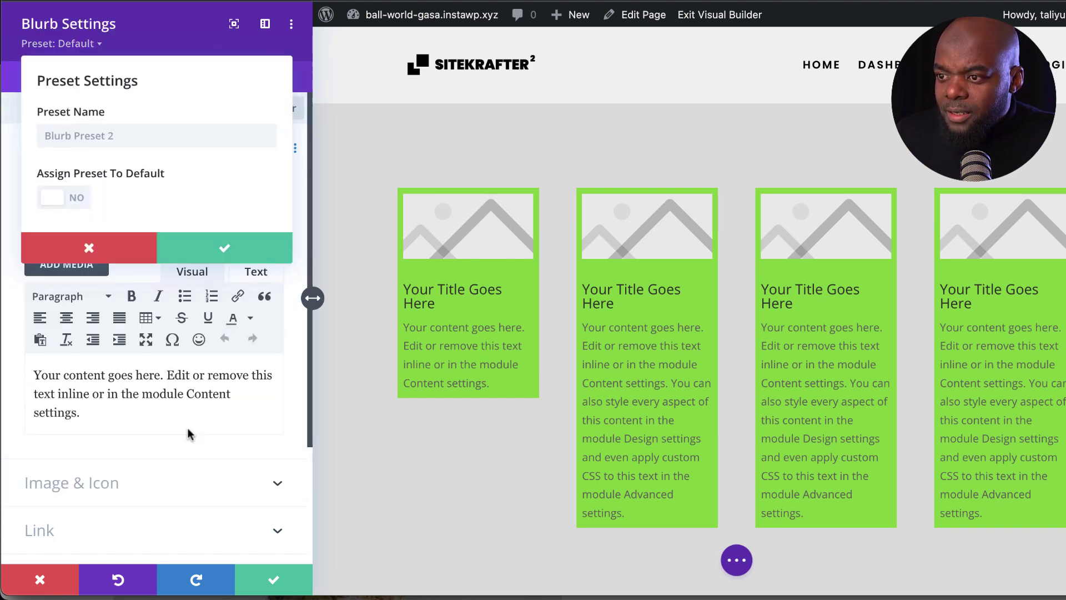
{"action": "left_click", "coordinate": [71, 137]}
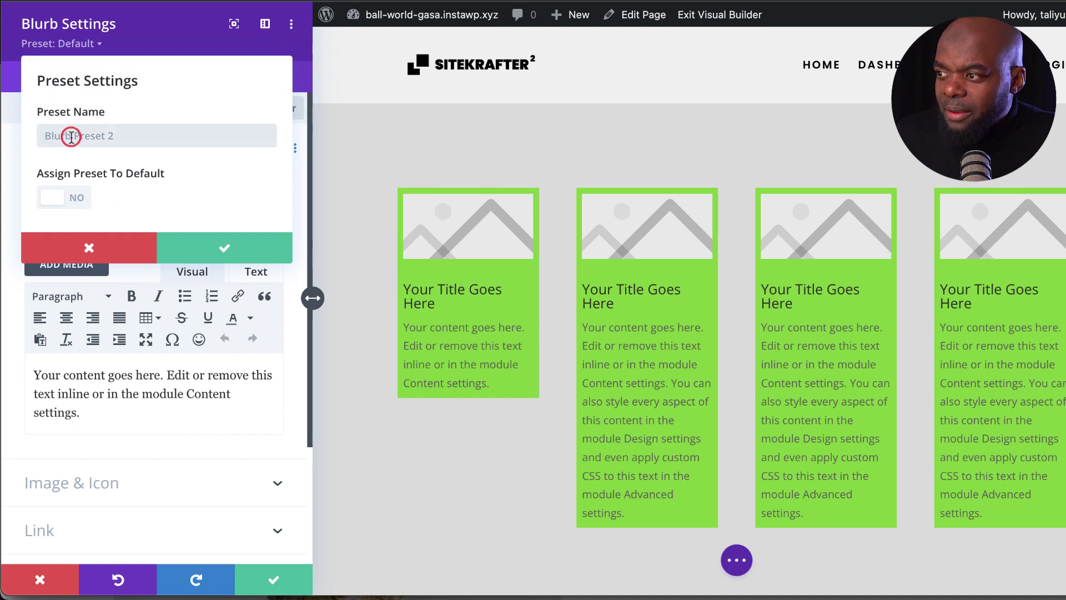
{"action": "type", "text": "Green"}
{"action": "left_click", "coordinate": [223, 251]}
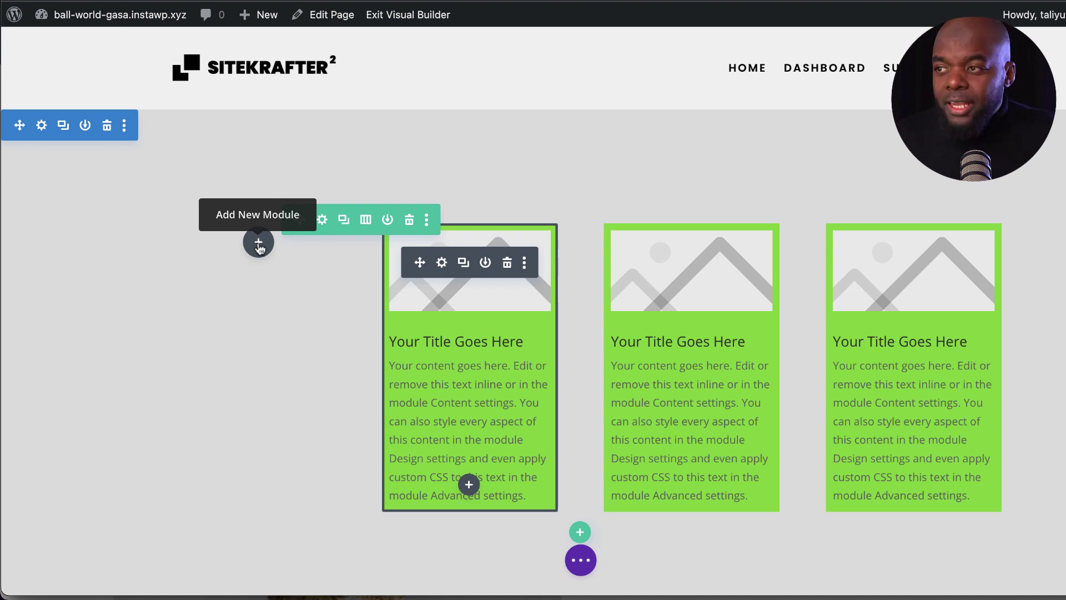
- Add a new Blurb module to the empty first column, apply the Green preset to it and save its settings
{"action": "left_click", "coordinate": [259, 243]}
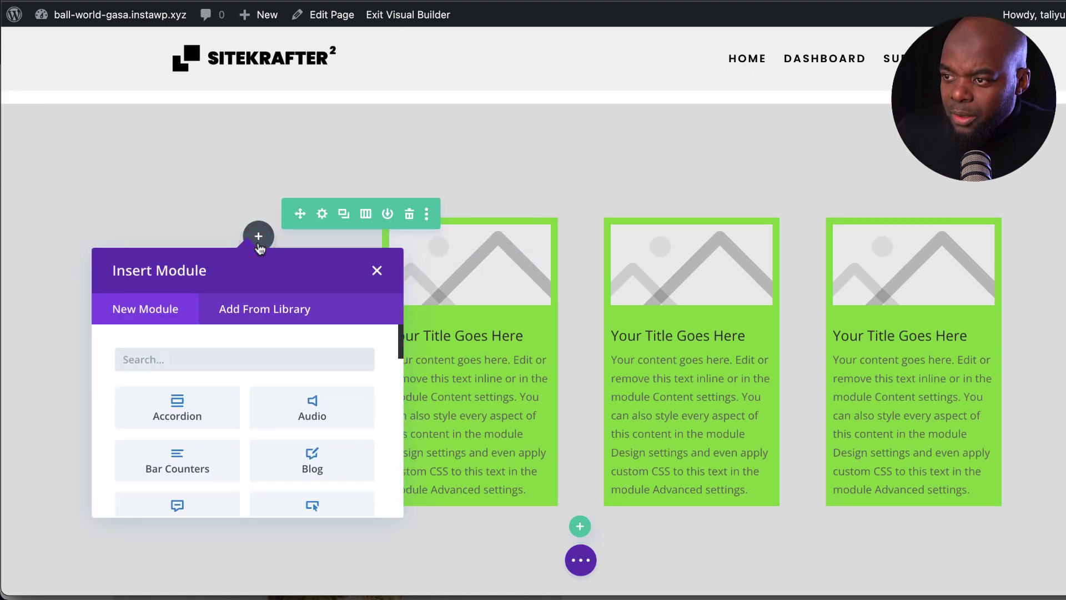
{"action": "type", "text": "blur"}
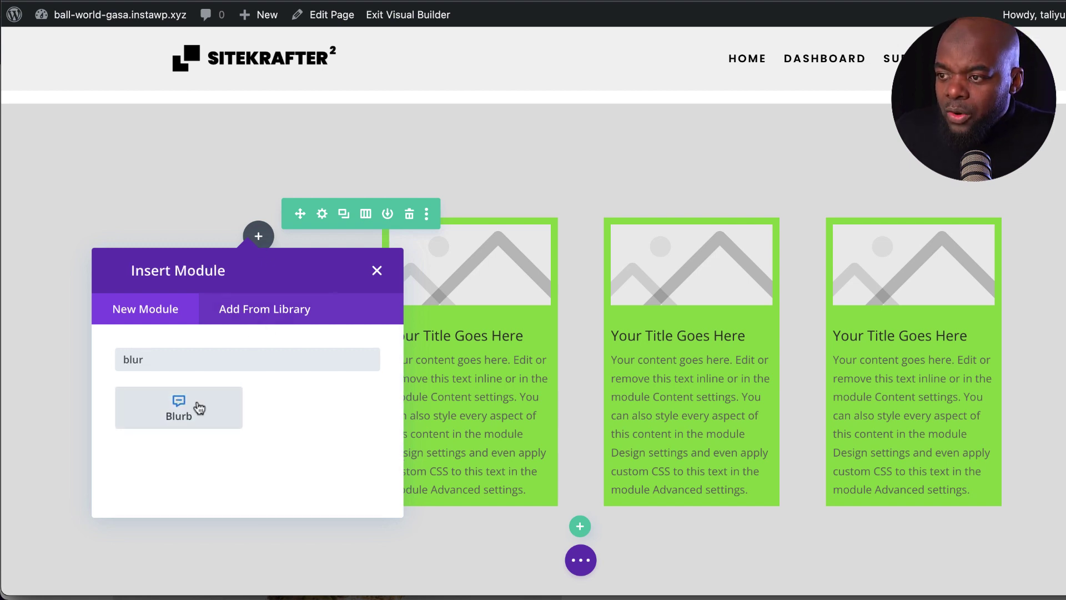
{"action": "left_click", "coordinate": [197, 404]}
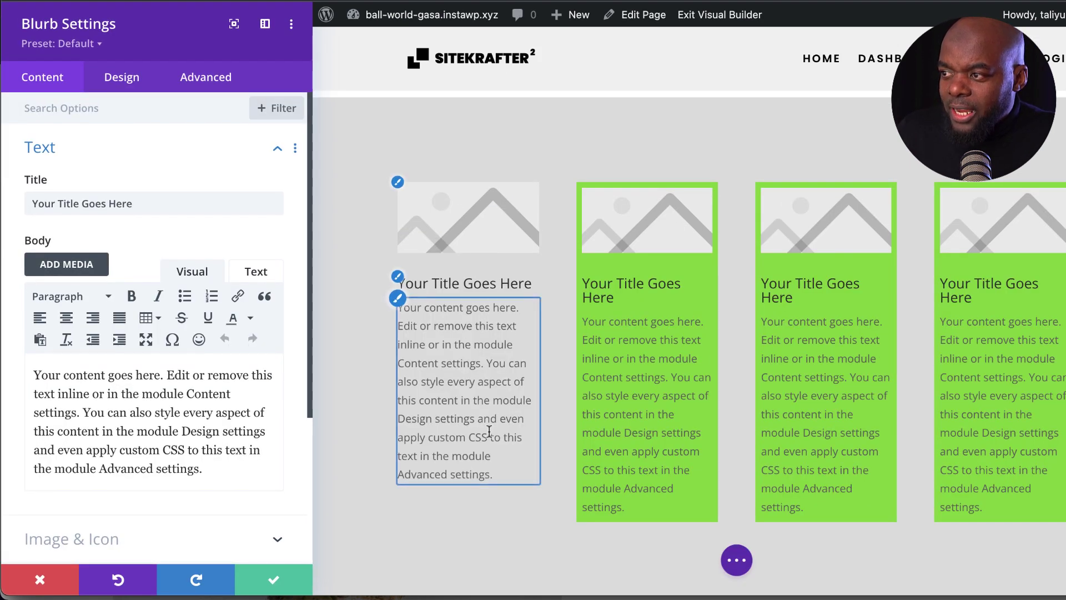
{"action": "left_click", "coordinate": [87, 44]}
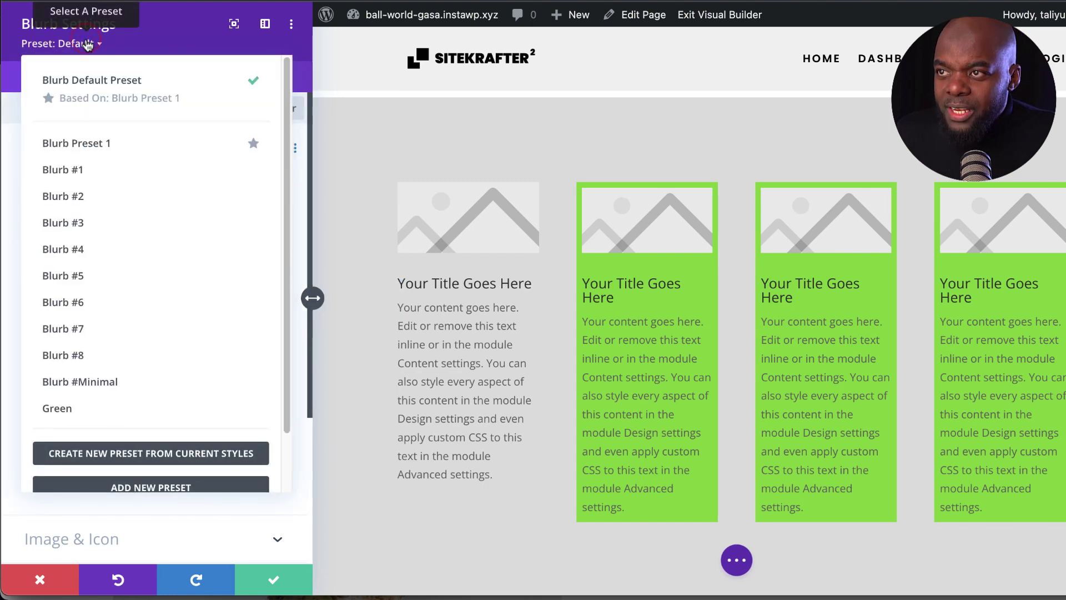
{"action": "left_click", "coordinate": [73, 408]}
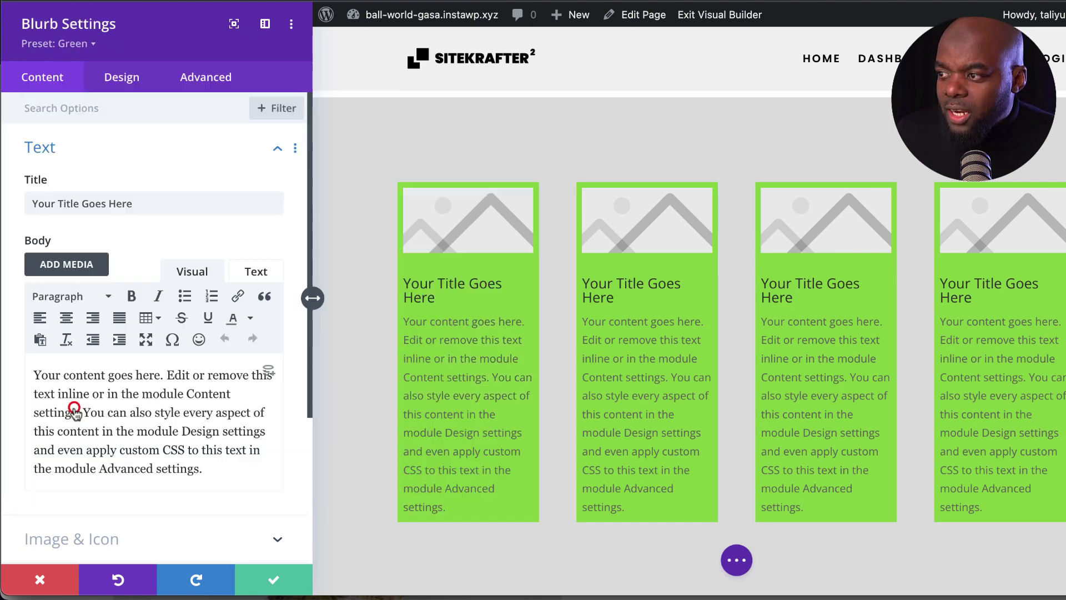
{"action": "left_click", "coordinate": [274, 577]}
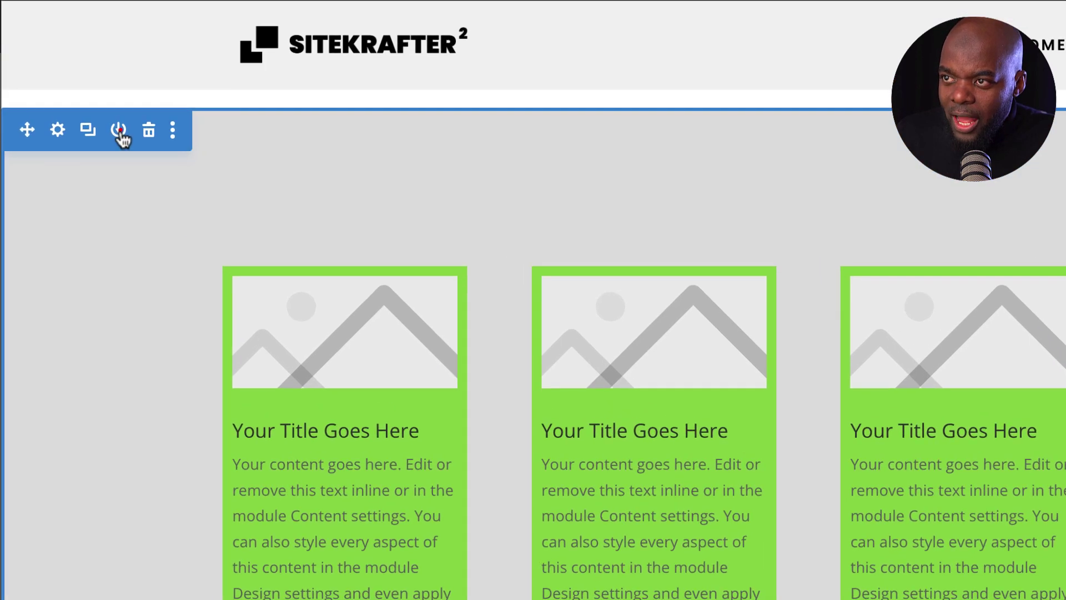
- Save the green blurb section to the Divi Library under the name "Green Section", without Divi Cloud or global saving
{"action": "left_click", "coordinate": [94, 124]}
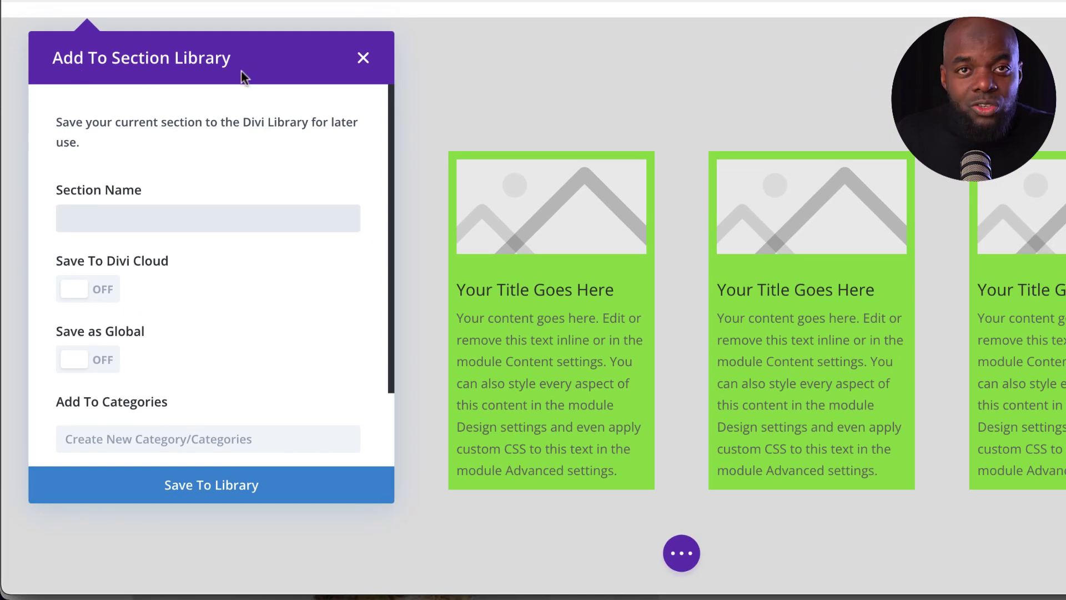
{"action": "left_click", "coordinate": [151, 216]}
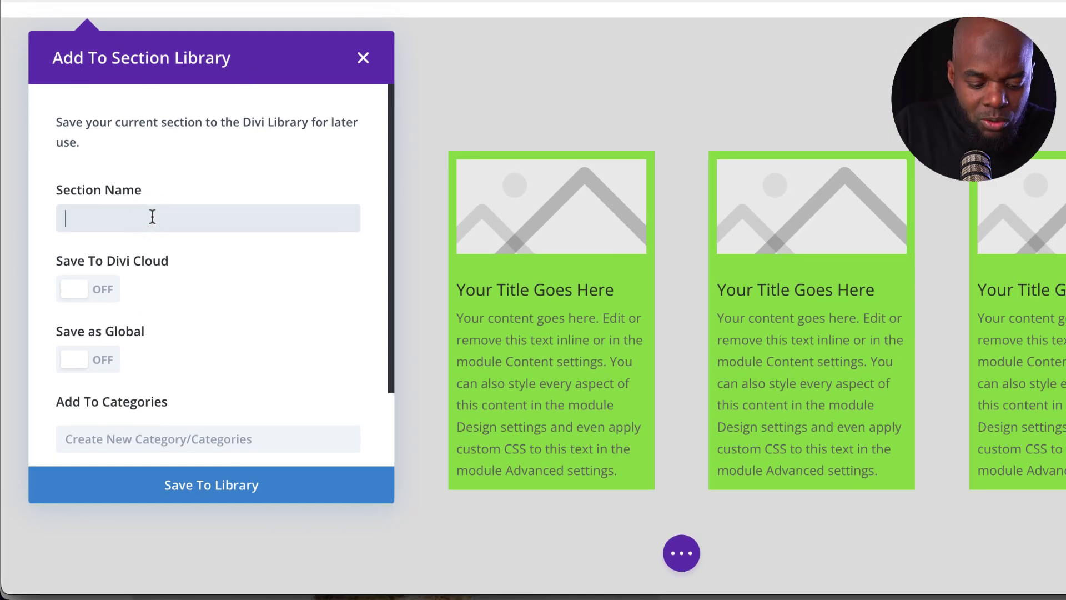
{"action": "type", "text": "Green Section"}
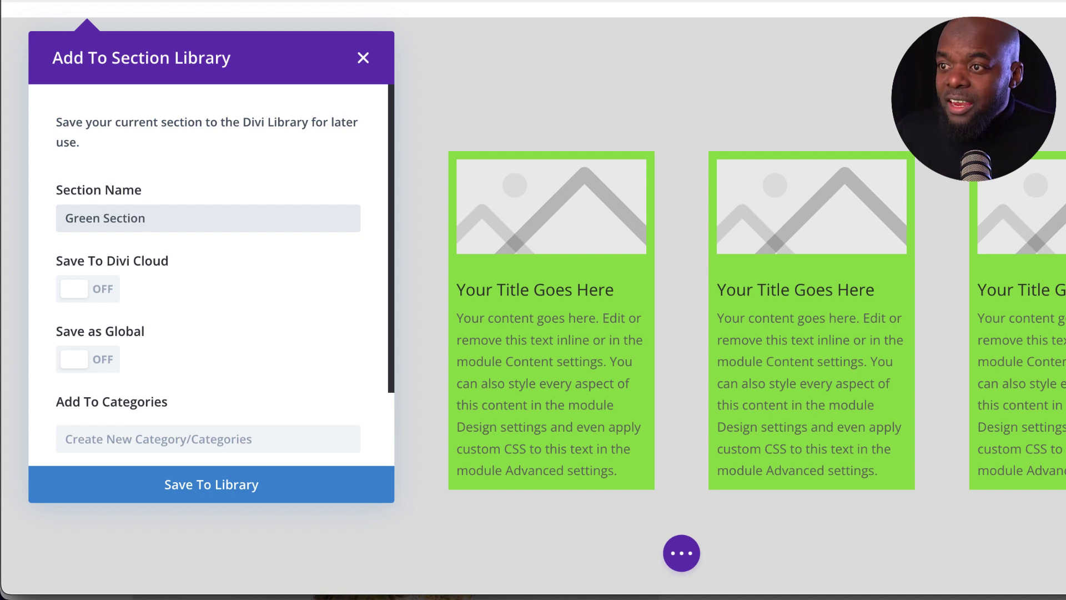
{"action": "scroll", "coordinate": [202, 384], "scroll_direction": "down", "scroll_amount": 3}
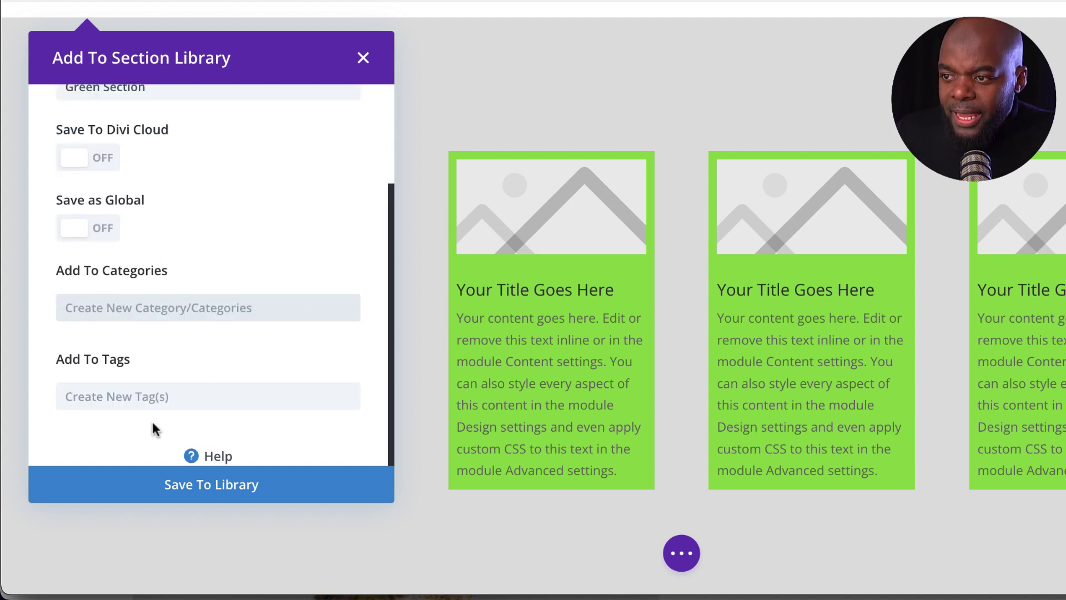
{"action": "left_click", "coordinate": [239, 490]}
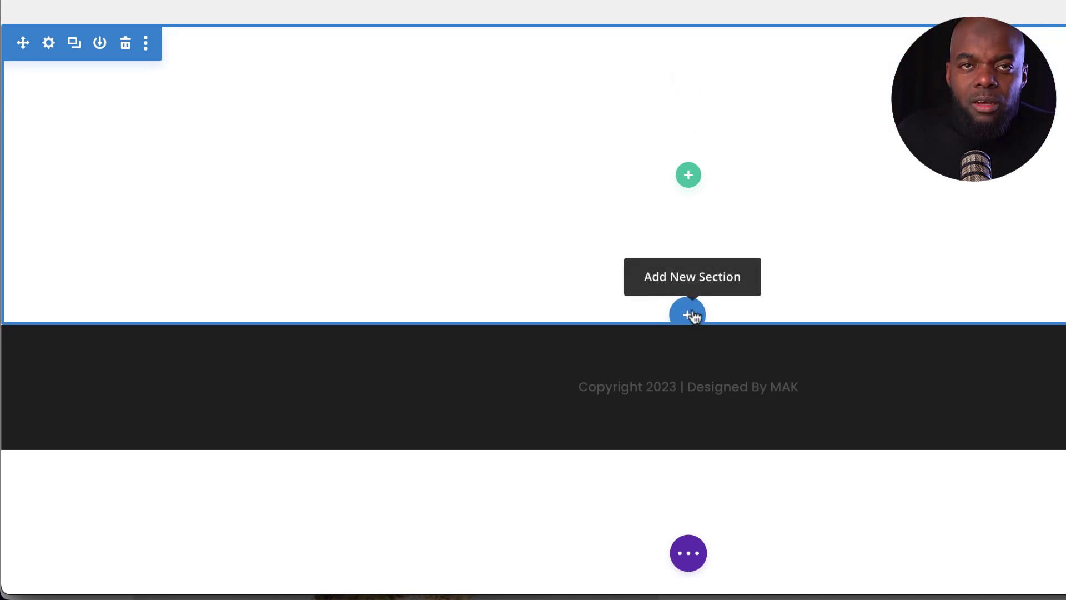
- Insert the saved "Green Section" from the library below the empty section and check its four blurbs
{"action": "left_click", "coordinate": [690, 315]}
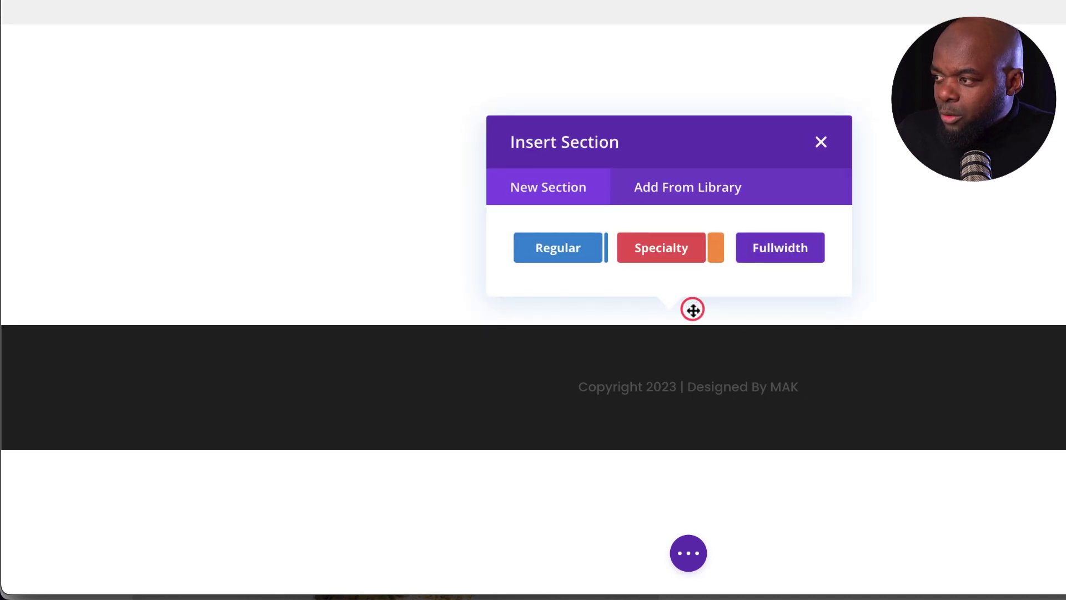
{"action": "left_click", "coordinate": [694, 191]}
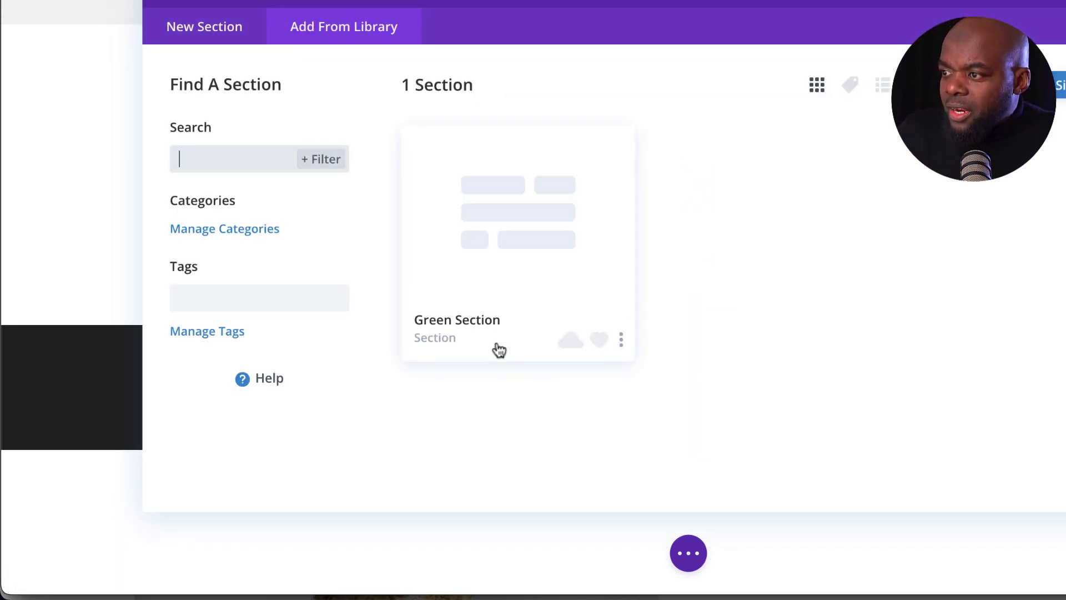
{"action": "left_click", "coordinate": [531, 234]}
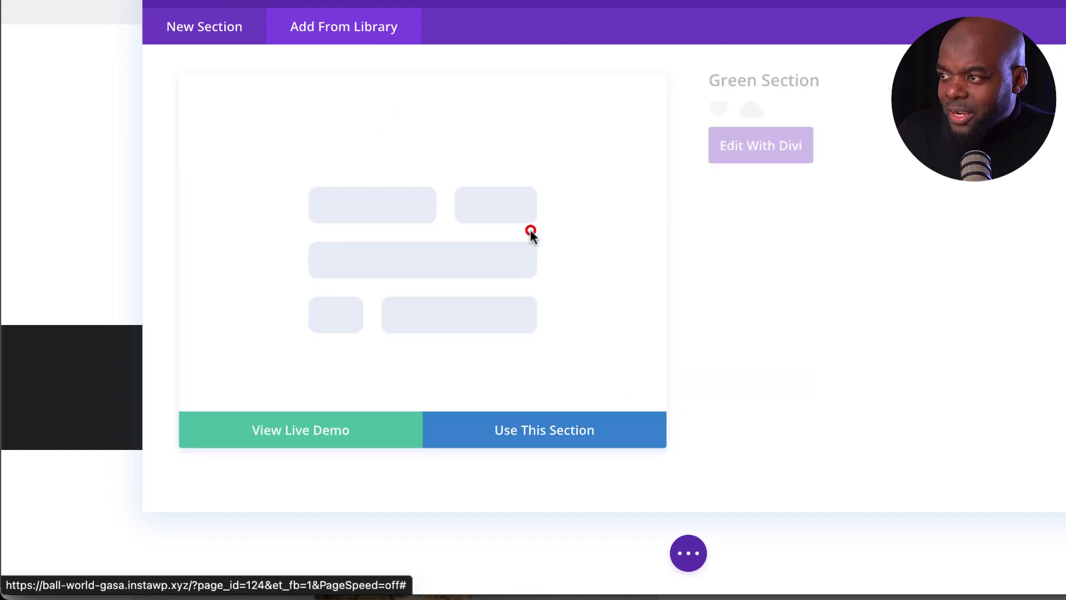
{"action": "left_click", "coordinate": [576, 439]}
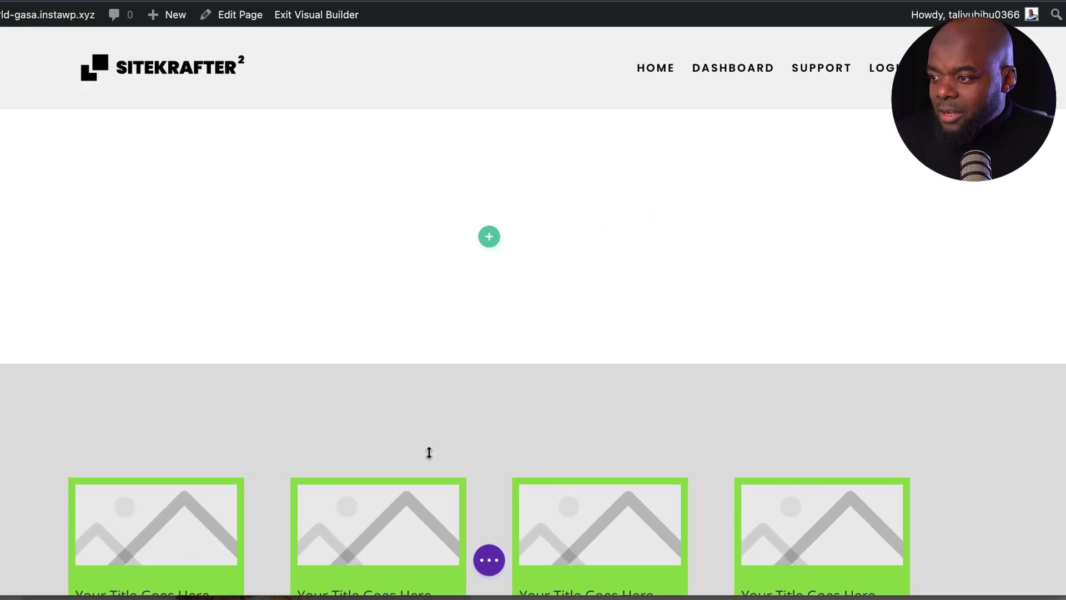
{"action": "scroll", "coordinate": [576, 434], "scroll_direction": "down", "scroll_amount": 3}
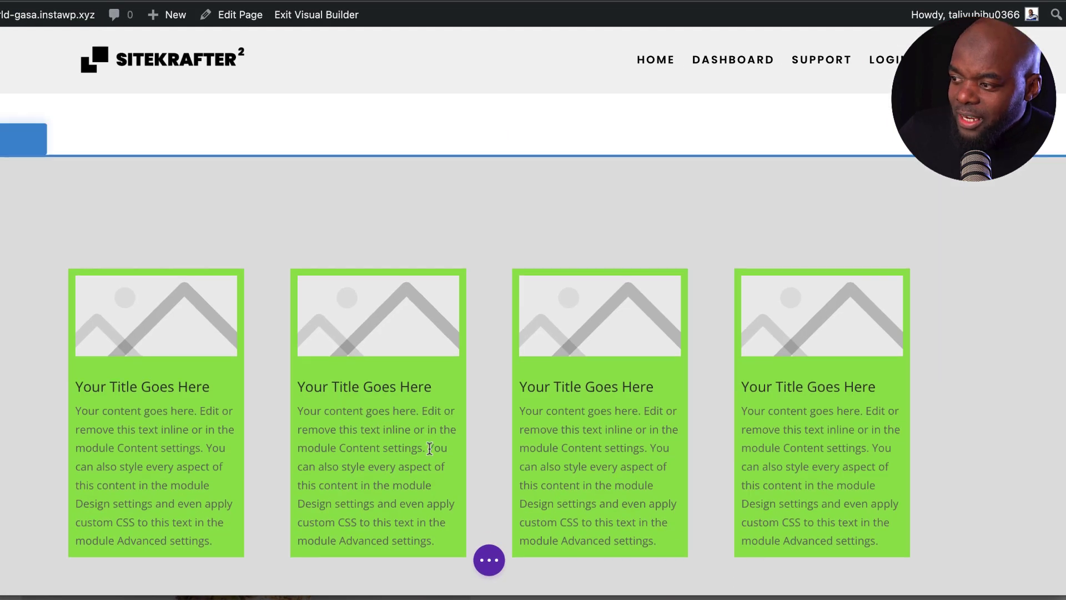
{"action": "scroll", "coordinate": [429, 448], "scroll_direction": "down", "scroll_amount": 3}
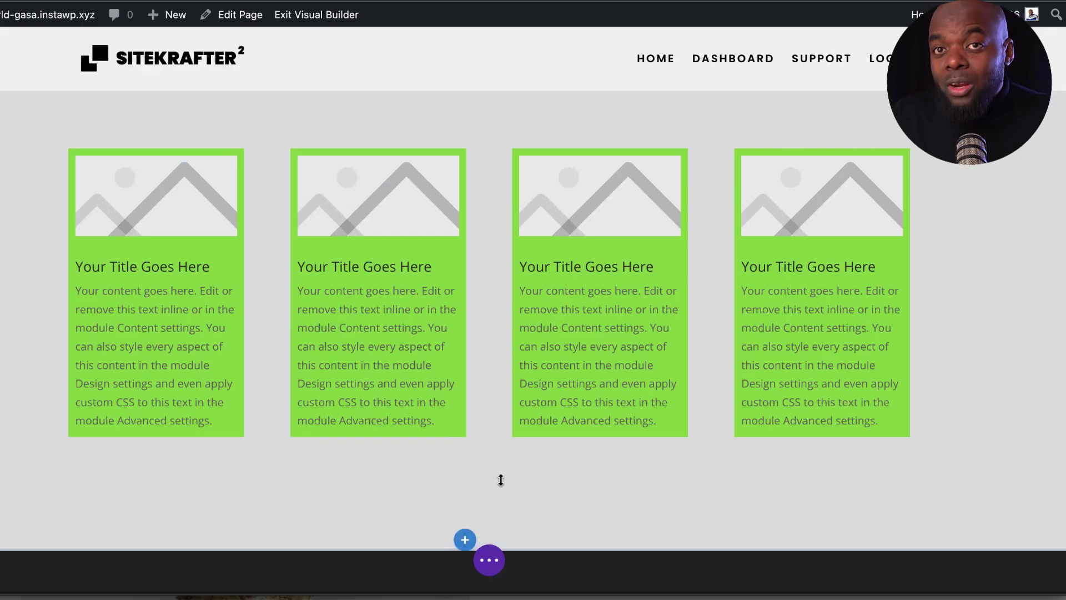
- Open the page's layout library and sign in to Divi Cloud with the prefilled account credentials
{"action": "mouse_move", "coordinate": [501, 480]}
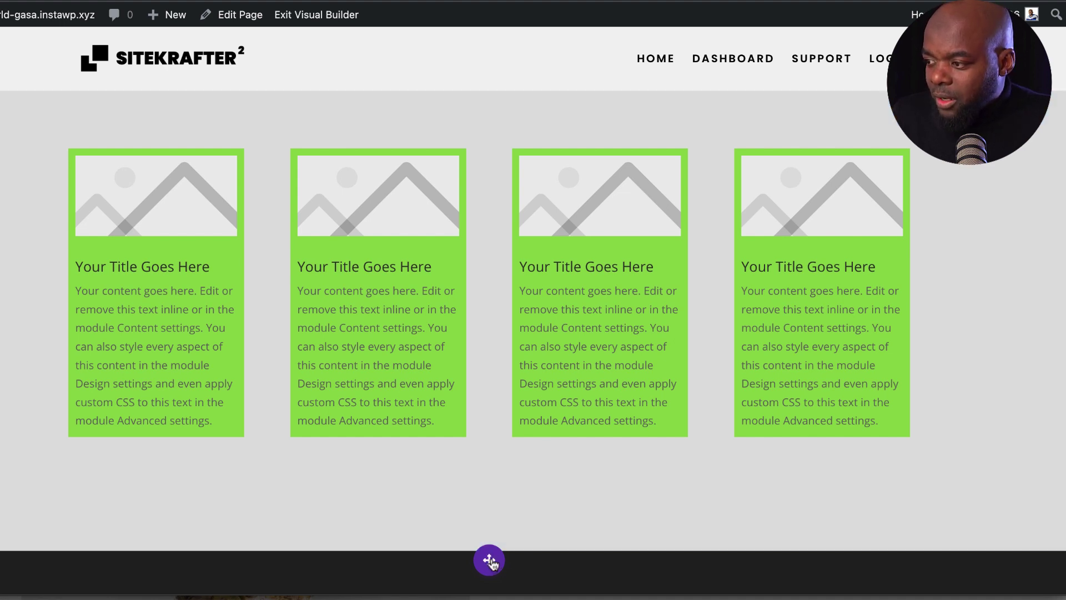
{"action": "left_click", "coordinate": [490, 561]}
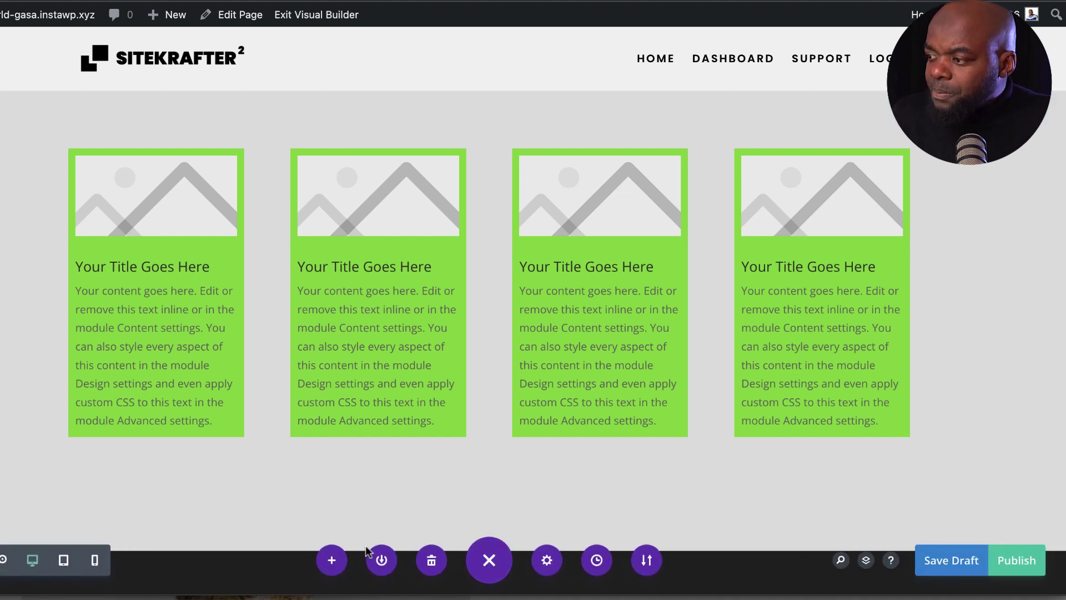
{"action": "left_click", "coordinate": [333, 561]}
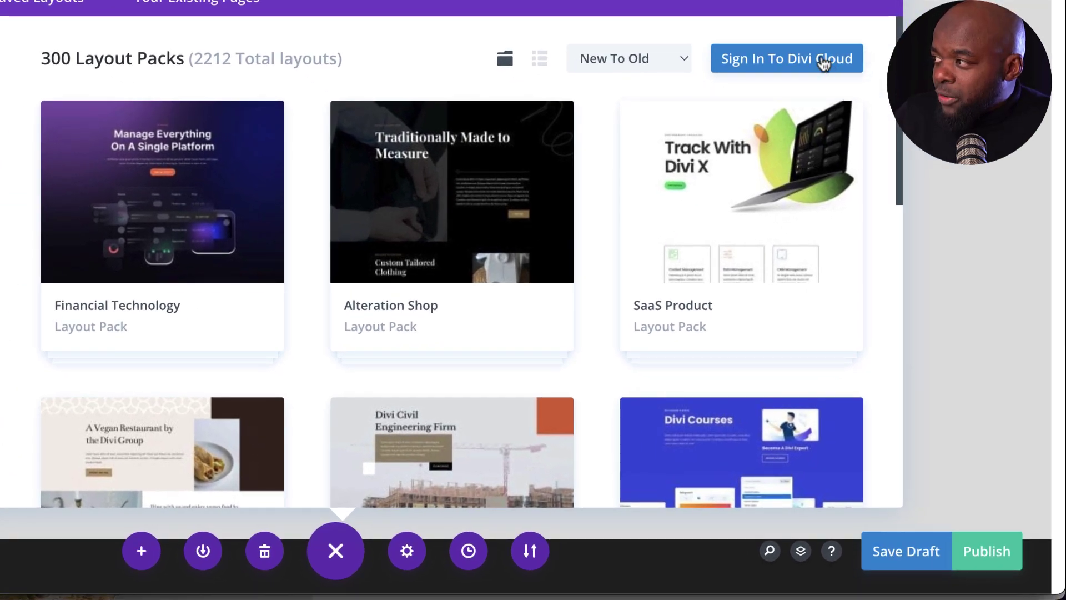
{"action": "left_click", "coordinate": [822, 57]}
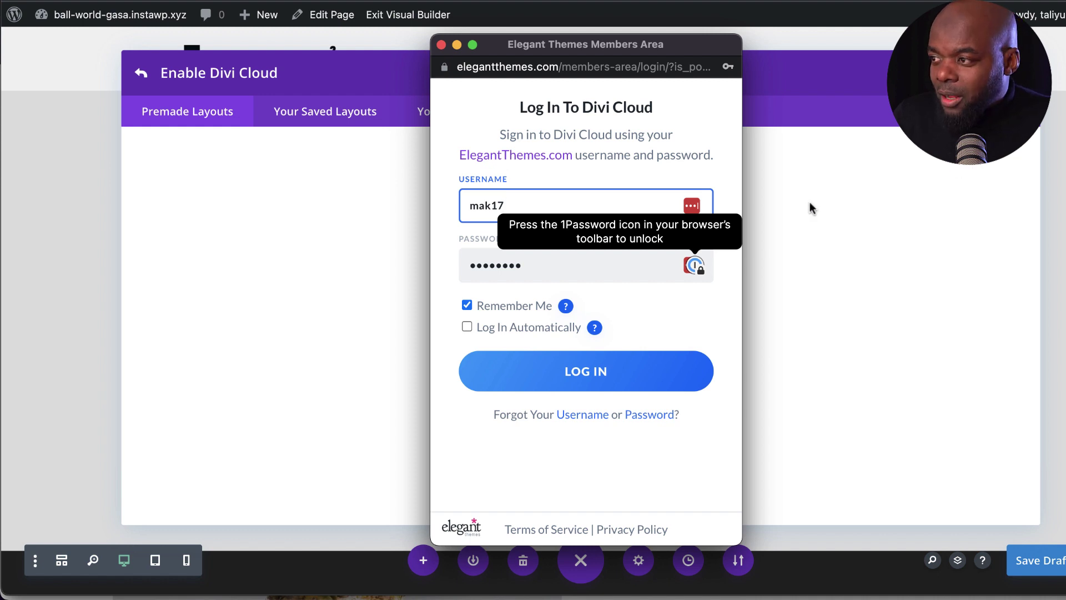
{"action": "left_click", "coordinate": [605, 376]}
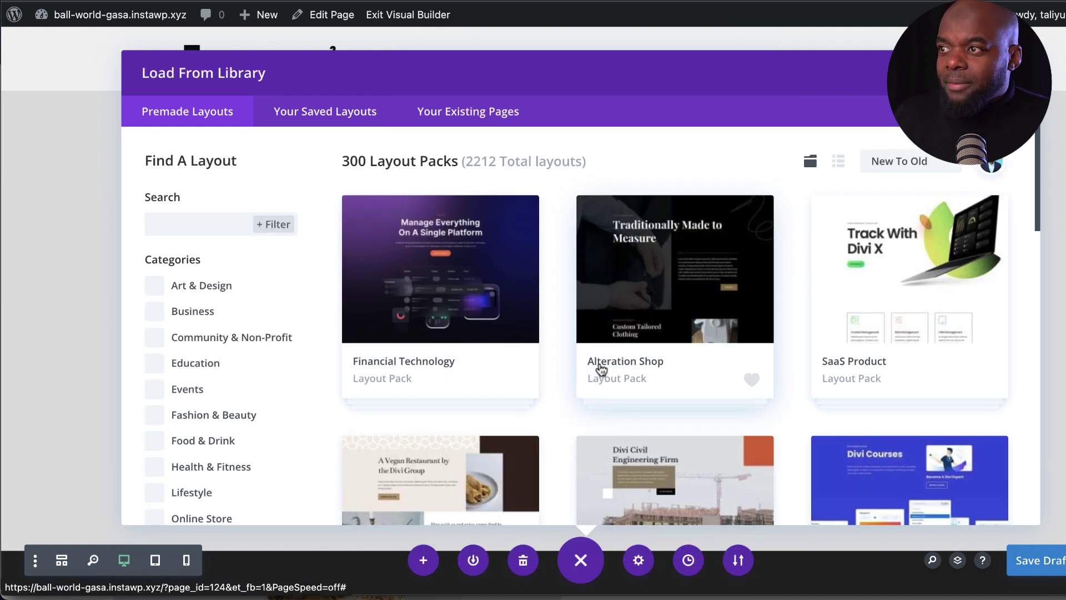
- Load the saved layout "Mak 2023" with Replace Existing Content on, import its design presets and review the resulting page
{"action": "left_click", "coordinate": [366, 118]}
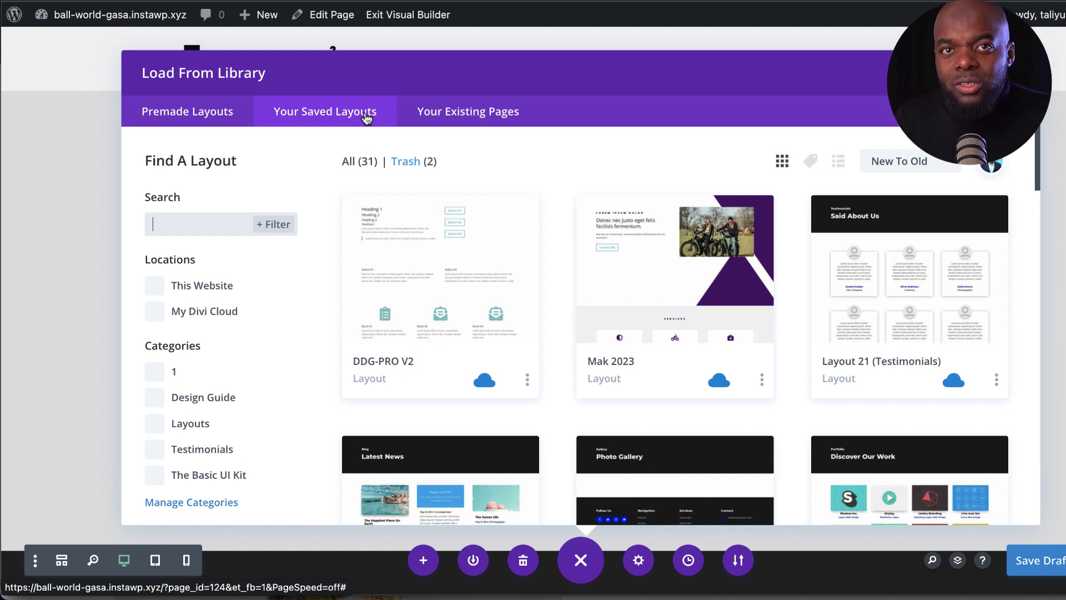
{"action": "mouse_move", "coordinate": [671, 328]}
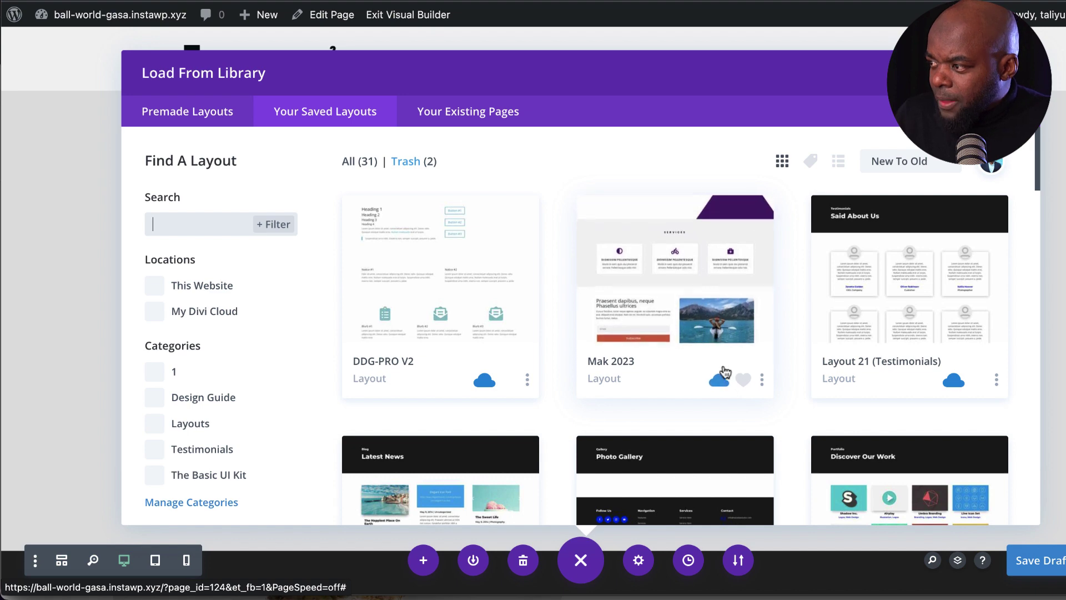
{"action": "left_click", "coordinate": [705, 312]}
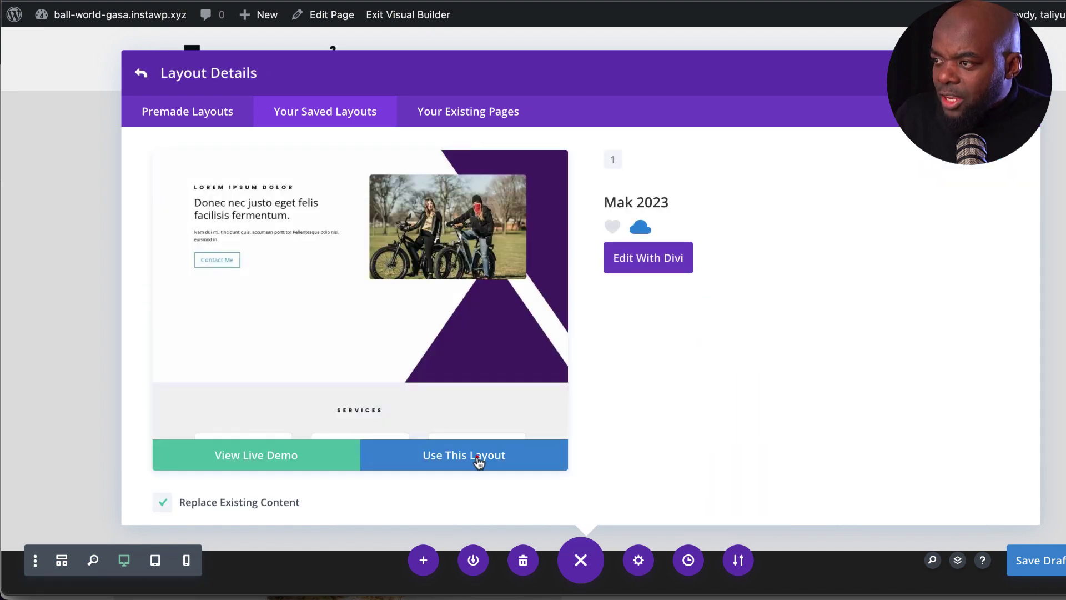
{"action": "left_click", "coordinate": [478, 458]}
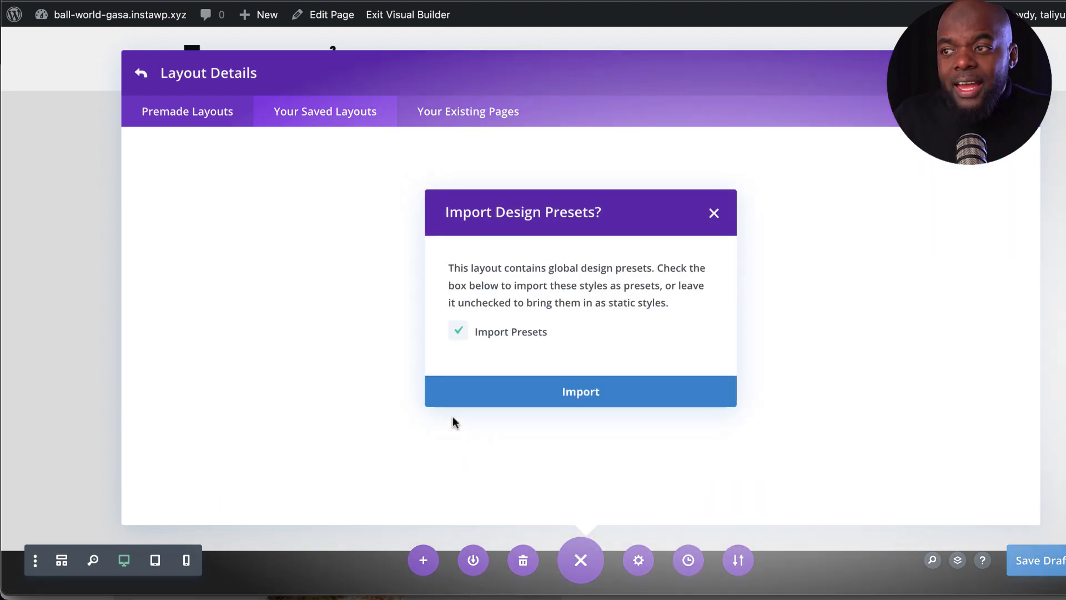
{"action": "left_click", "coordinate": [581, 395]}
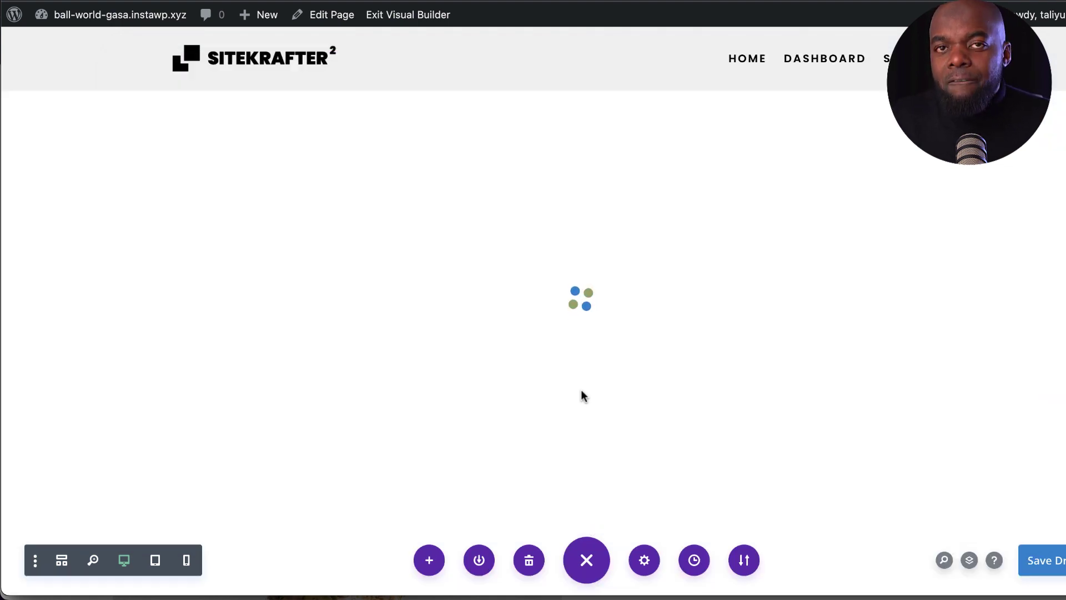
{"action": "scroll", "coordinate": [555, 383], "scroll_direction": "up", "scroll_amount": 5}
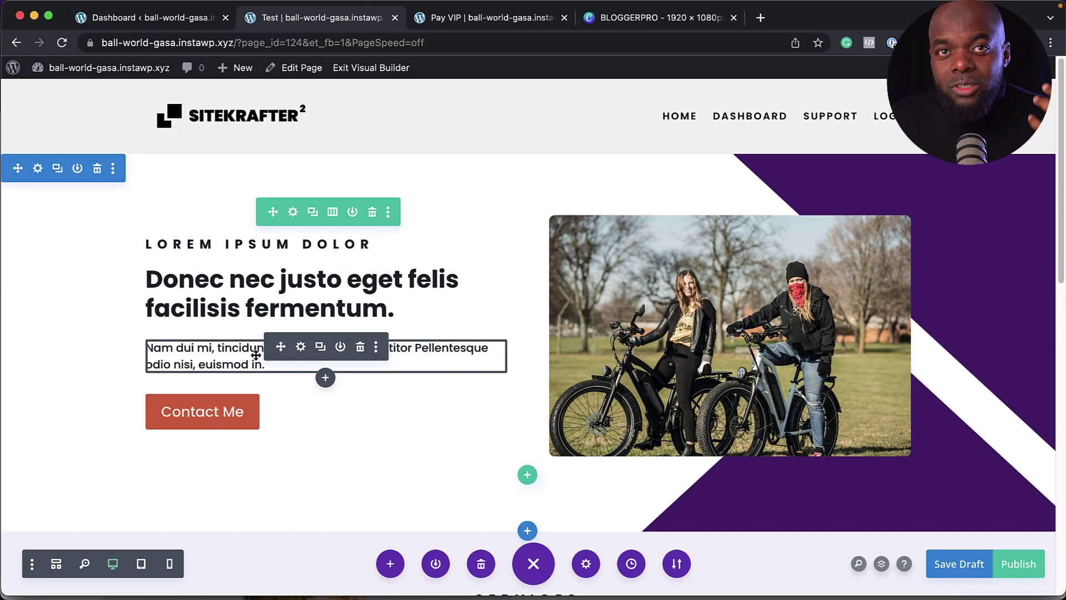
{"action": "scroll", "coordinate": [258, 367], "scroll_direction": "down", "scroll_amount": 4}
{"action": "scroll", "coordinate": [445, 362], "scroll_direction": "up", "scroll_amount": 4}
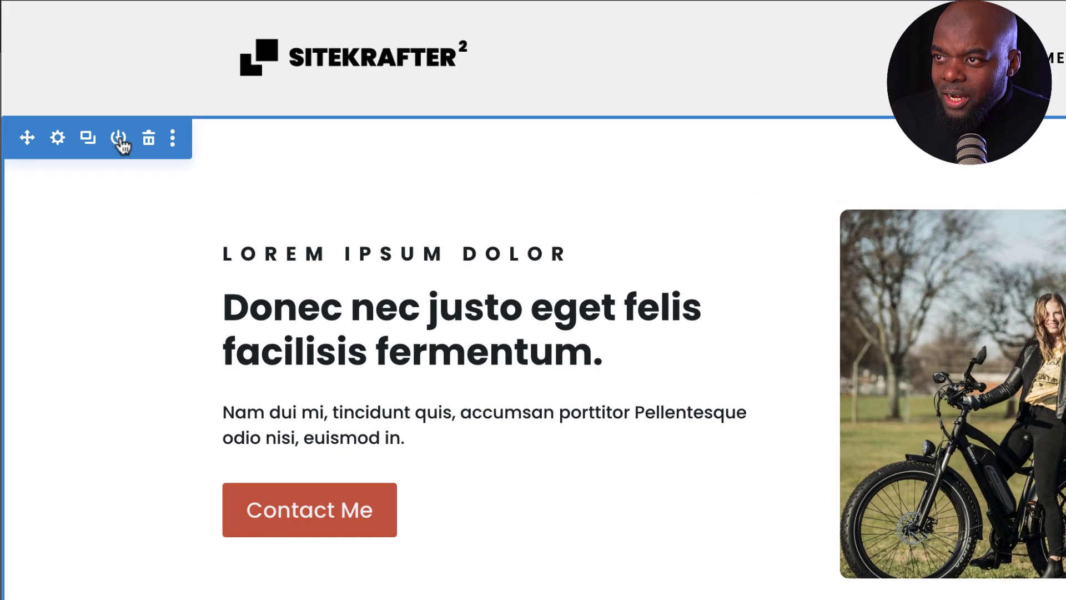
- Add the hero section to the library as "Mak Section", with Save To Divi Cloud enabled and the Light Sections category assigned
{"action": "left_click", "coordinate": [119, 139]}
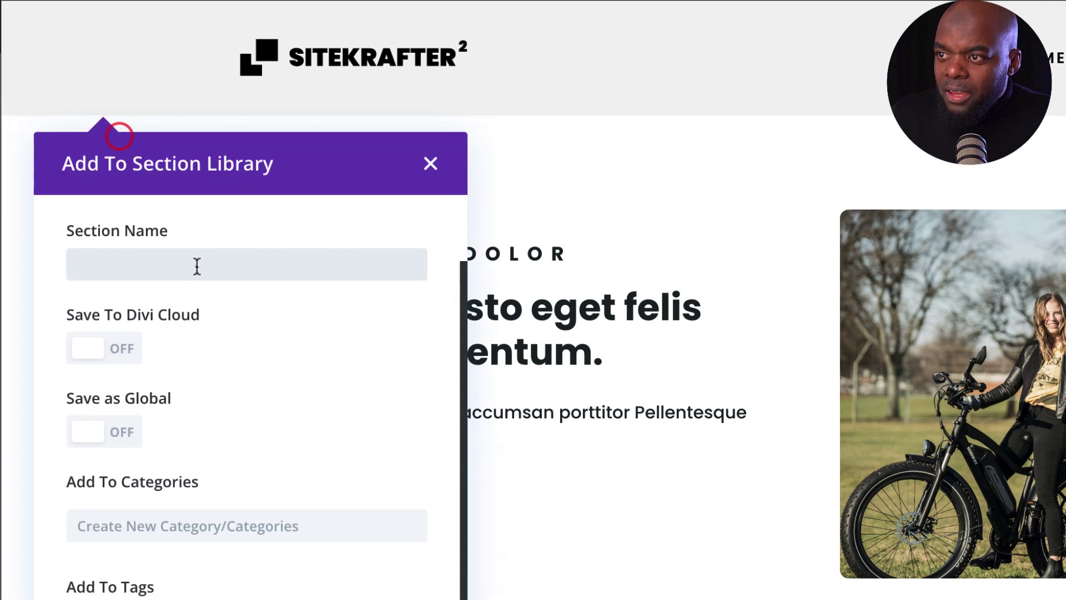
{"action": "left_click", "coordinate": [197, 265]}
{"action": "type", "text": "Mak S"}
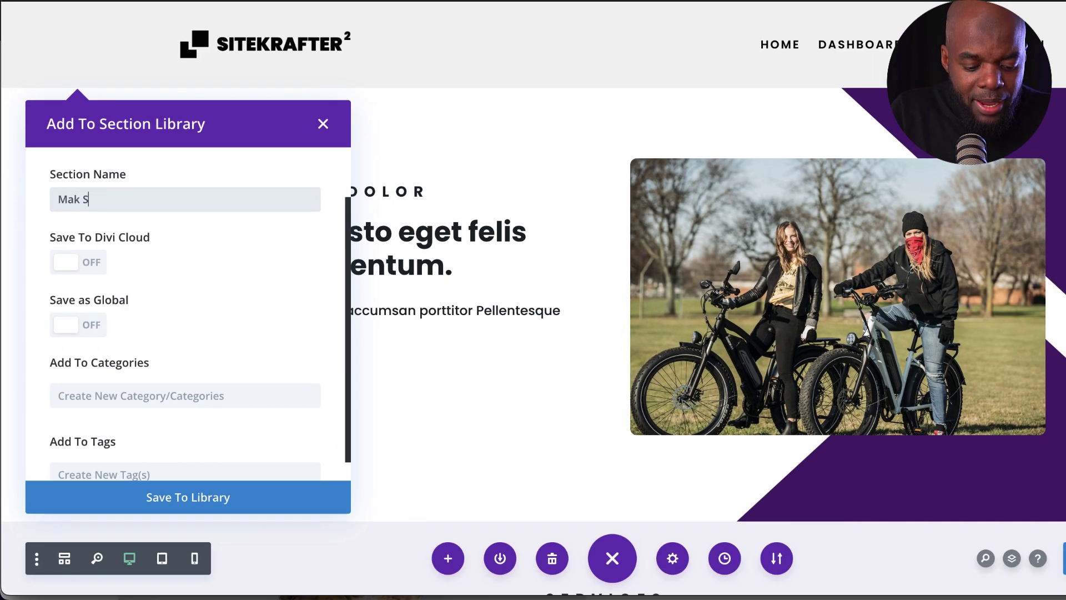
{"action": "type", "text": "ection"}
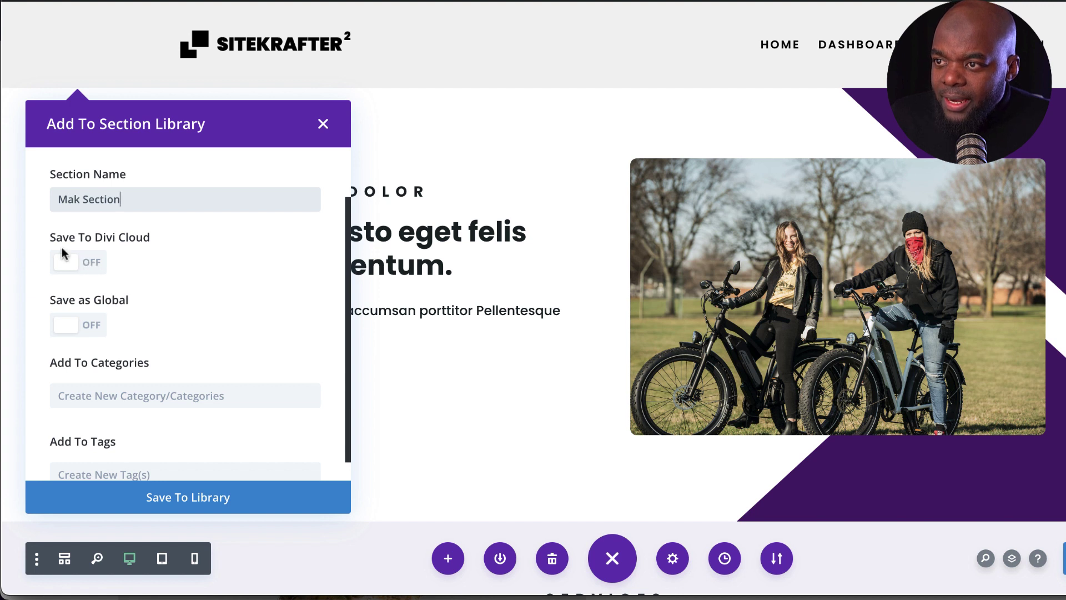
{"action": "left_click", "coordinate": [91, 264]}
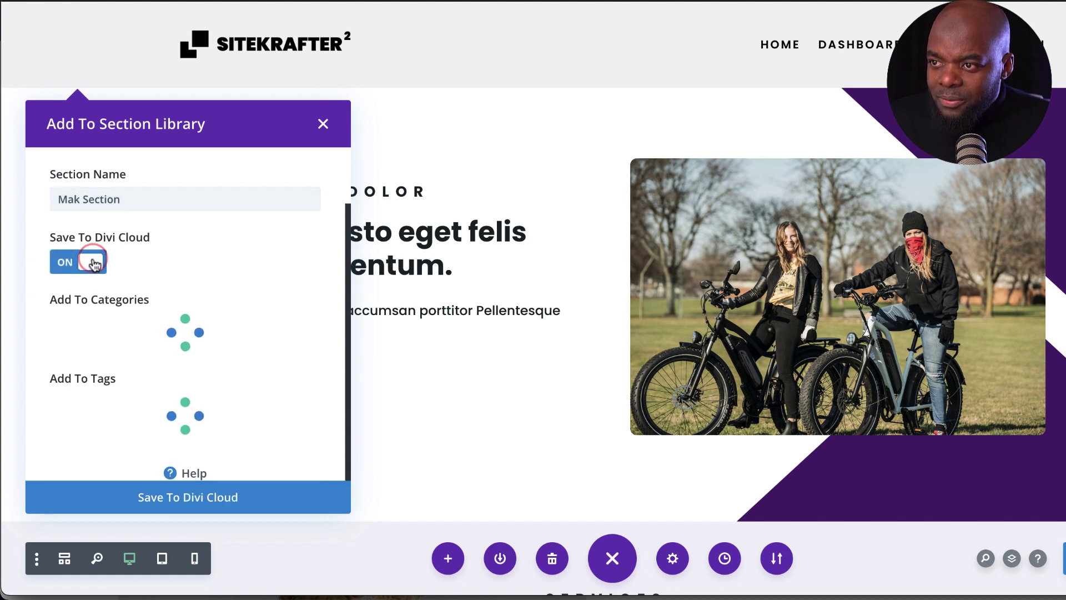
{"action": "scroll", "coordinate": [233, 333], "scroll_direction": "down", "scroll_amount": 1}
{"action": "scroll", "coordinate": [88, 367], "scroll_direction": "down", "scroll_amount": 8}
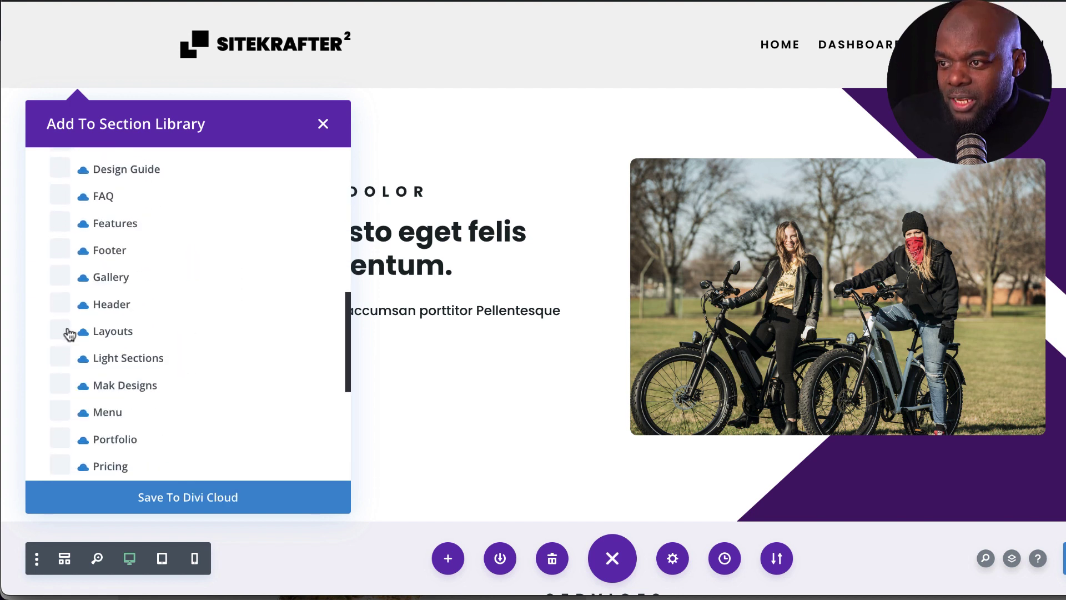
{"action": "left_click", "coordinate": [61, 364]}
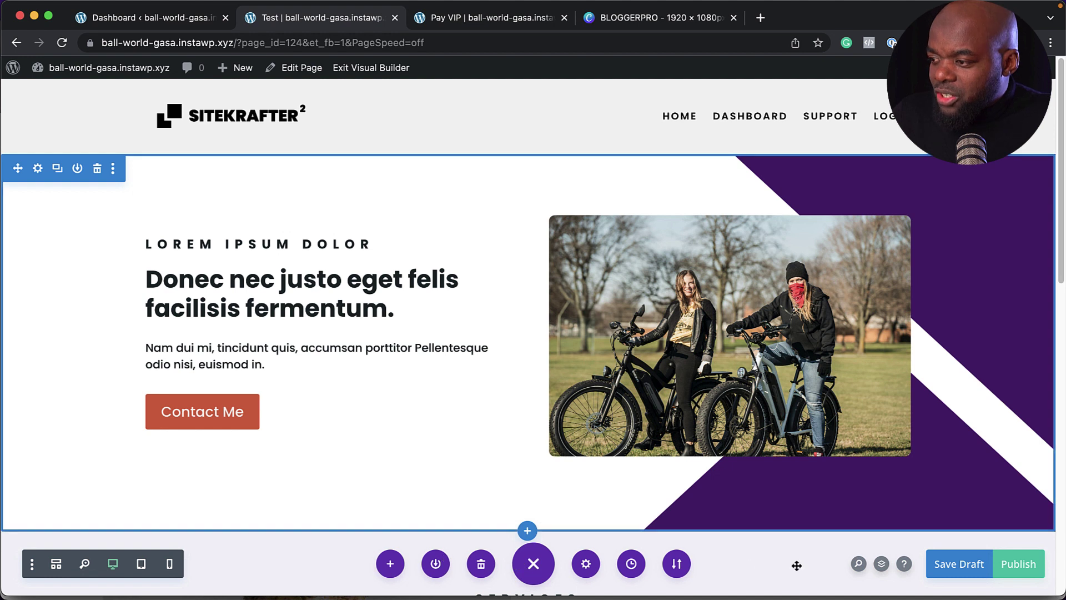
- Export the page's Divi Builder layout with the file name "Mak Share"
{"action": "left_click", "coordinate": [678, 565]}
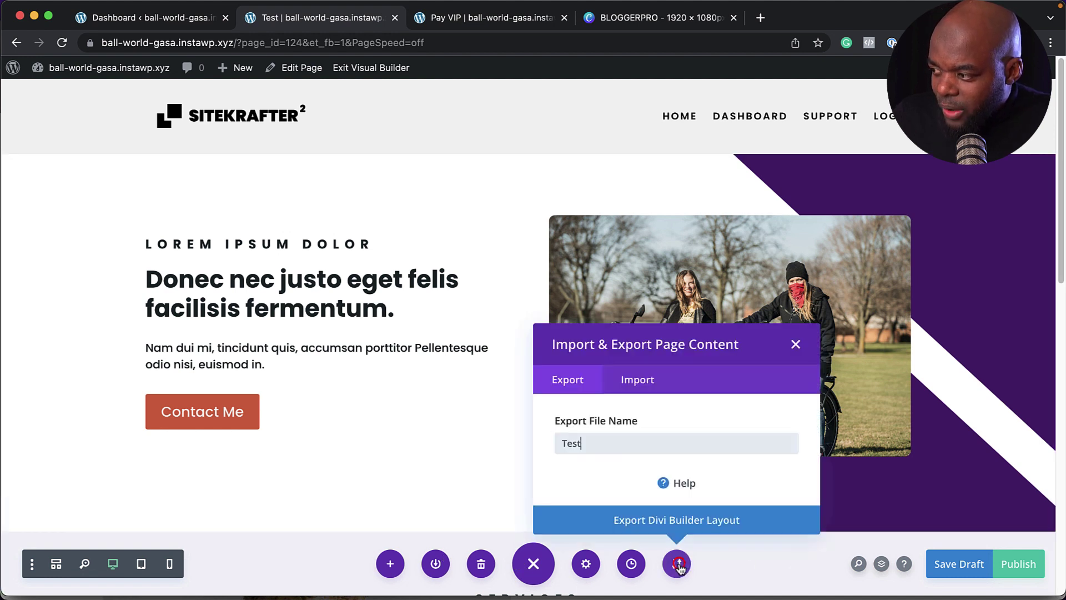
{"action": "double_click", "coordinate": [591, 442]}
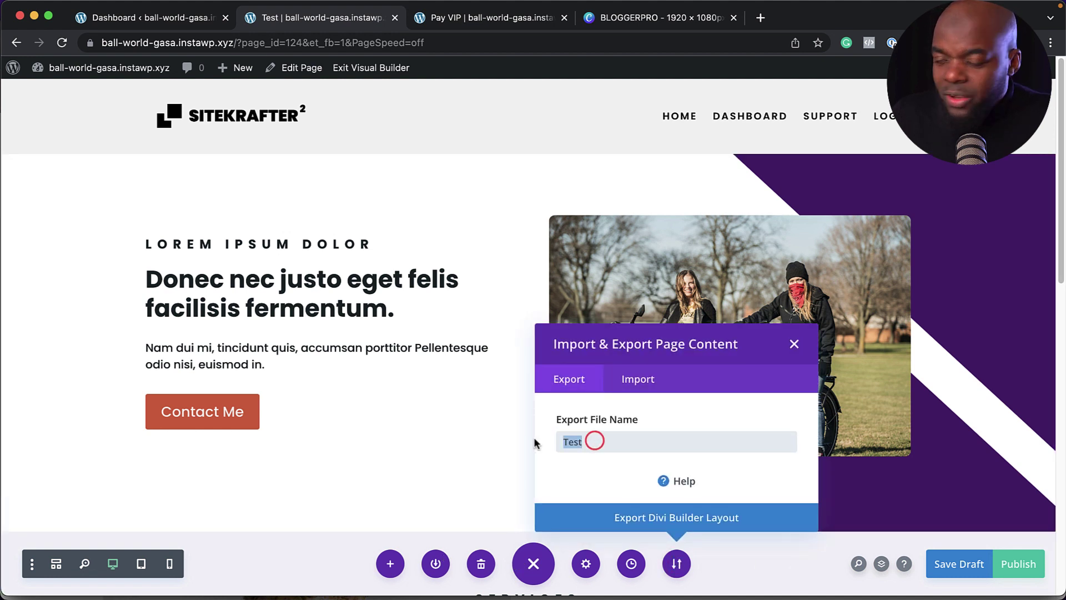
{"action": "type", "text": "Mak Share"}
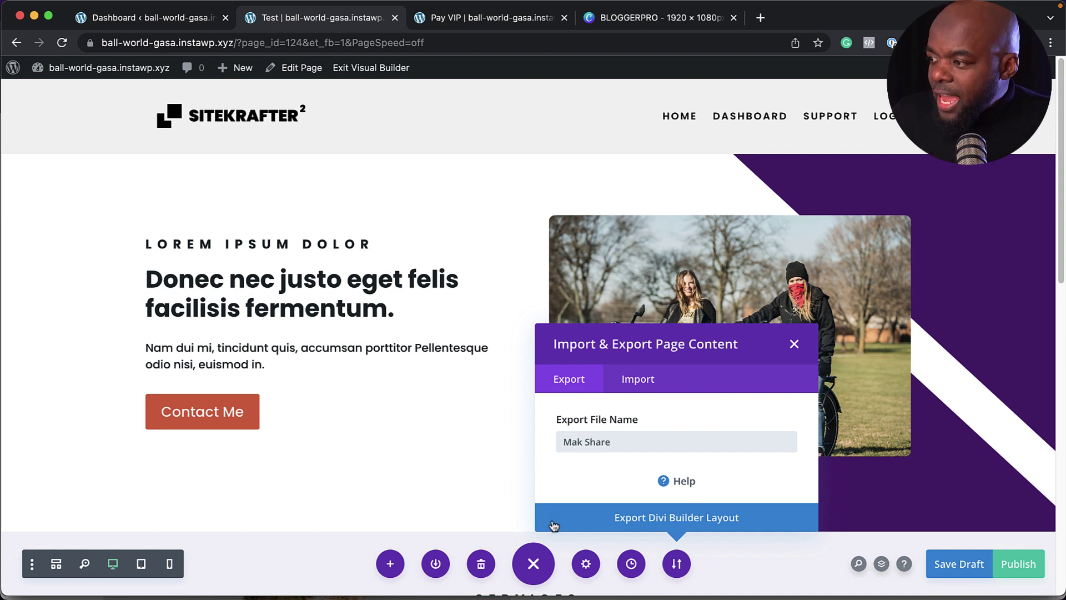
{"action": "left_click", "coordinate": [640, 522]}
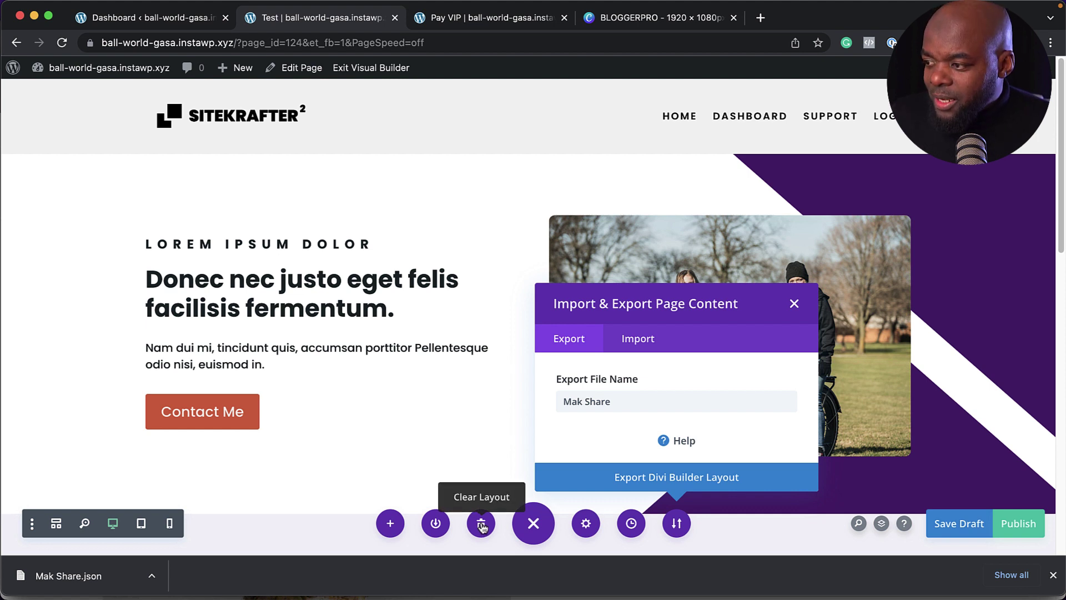
- Clear the page's entire current layout and confirm the removal of its content
{"action": "left_click", "coordinate": [482, 525]}
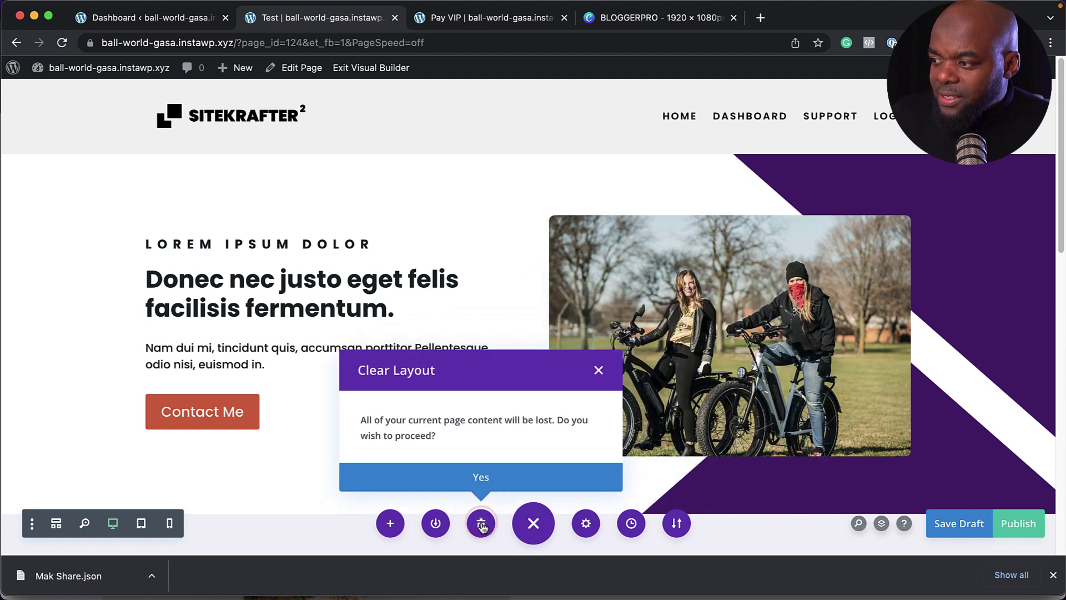
{"action": "left_click", "coordinate": [481, 476]}
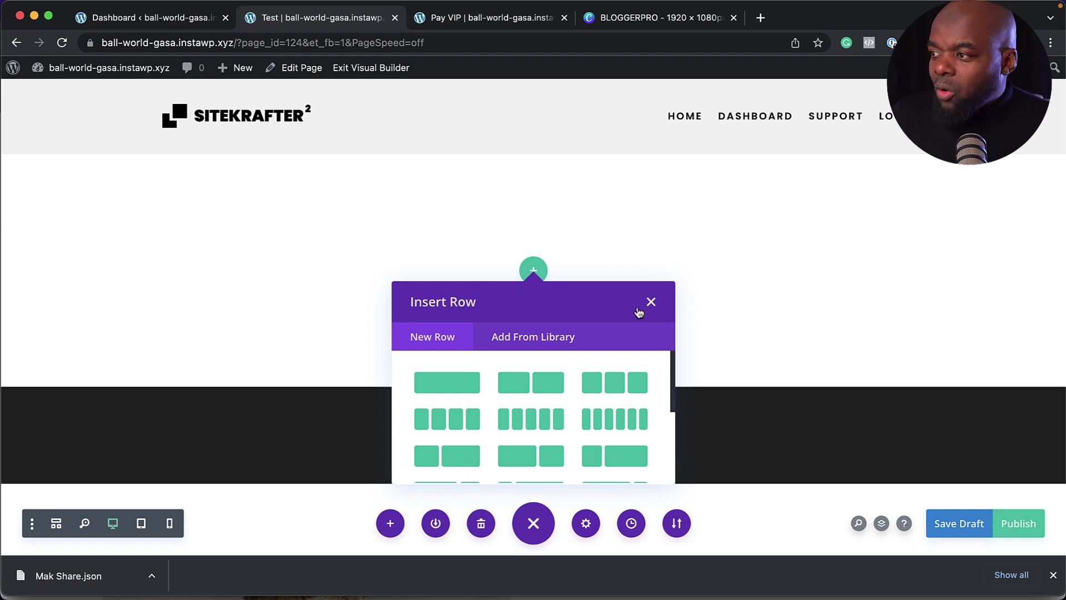
- Dismiss the row insertion prompt, import the exported "Mak Share.json" layout into the empty page and review the restored sections
{"action": "left_click", "coordinate": [651, 302]}
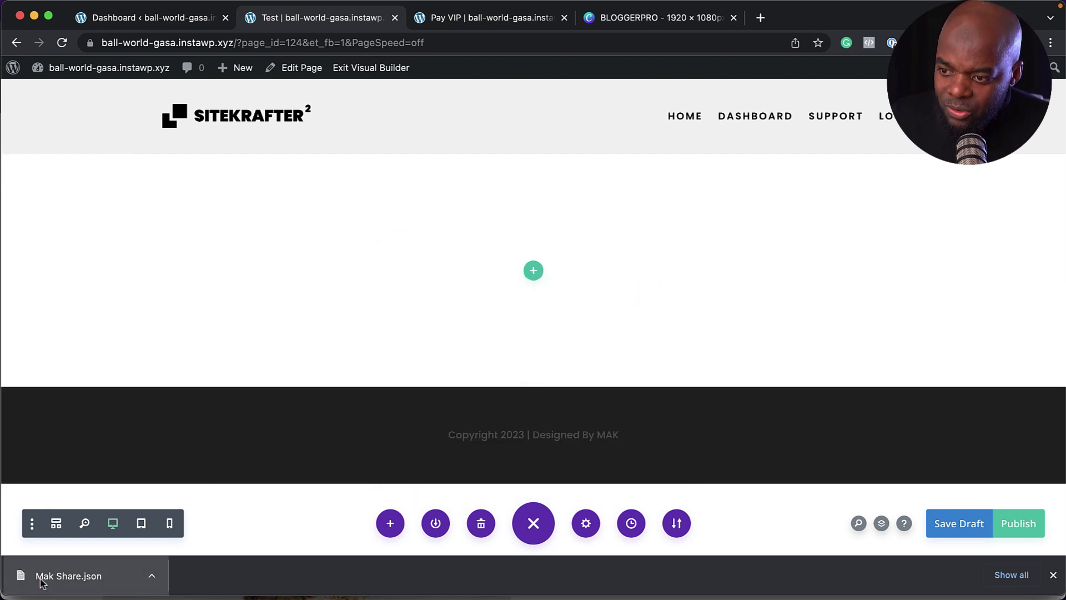
{"action": "left_click_drag", "start_coordinate": [41, 581], "coordinate": [299, 299]}
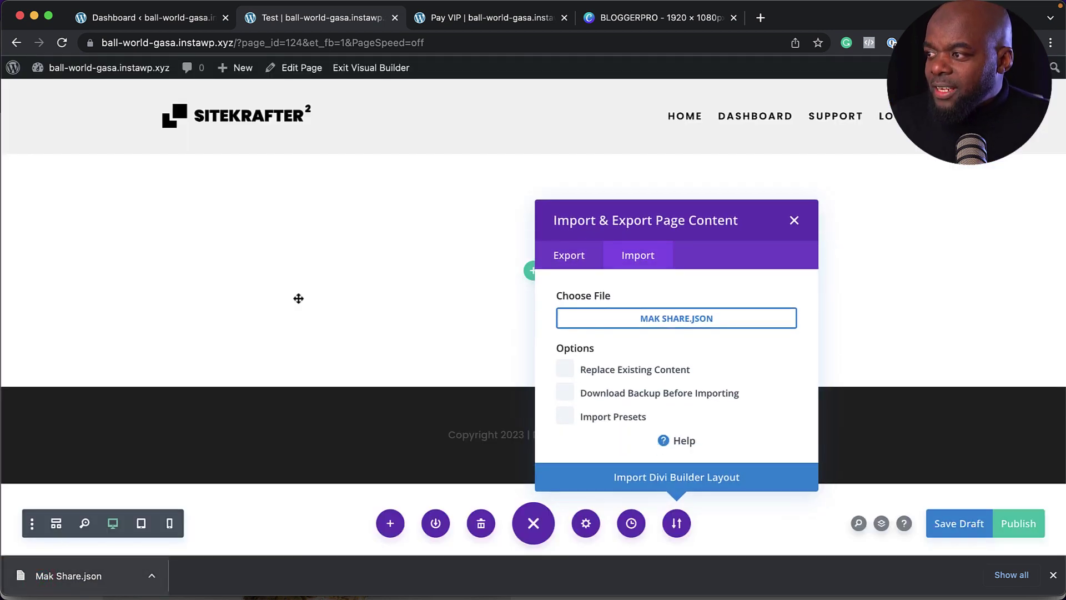
{"action": "left_click", "coordinate": [677, 478]}
{"action": "scroll", "coordinate": [445, 378], "scroll_direction": "down", "scroll_amount": 10}
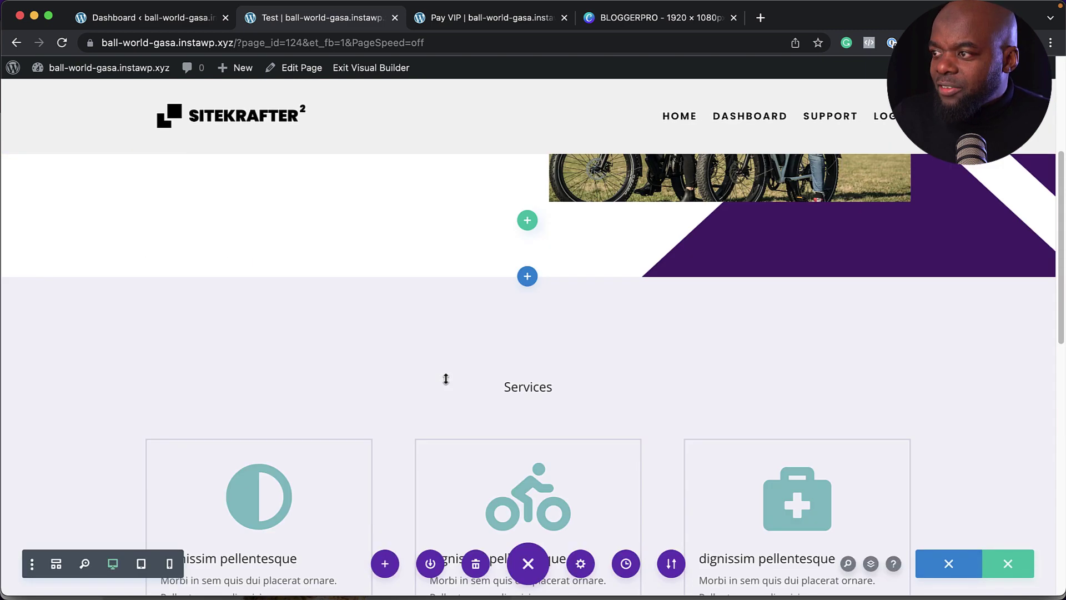
{"action": "scroll", "coordinate": [446, 378], "scroll_direction": "down", "scroll_amount": 1}
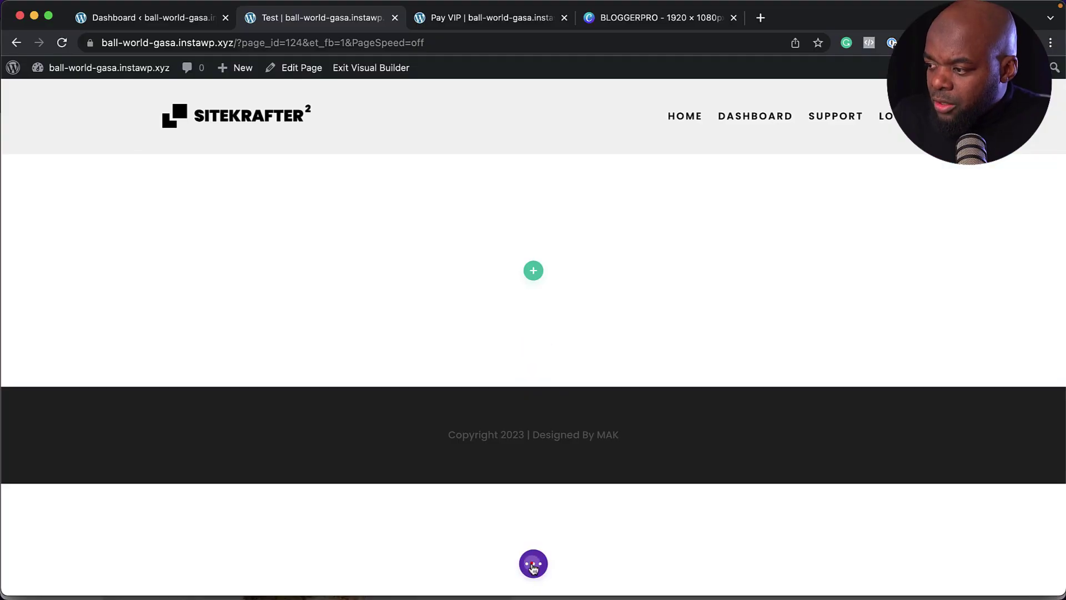
- Open the SaaS Product pack from the premade layouts and look through its landing page preview
{"action": "left_click", "coordinate": [533, 564]}
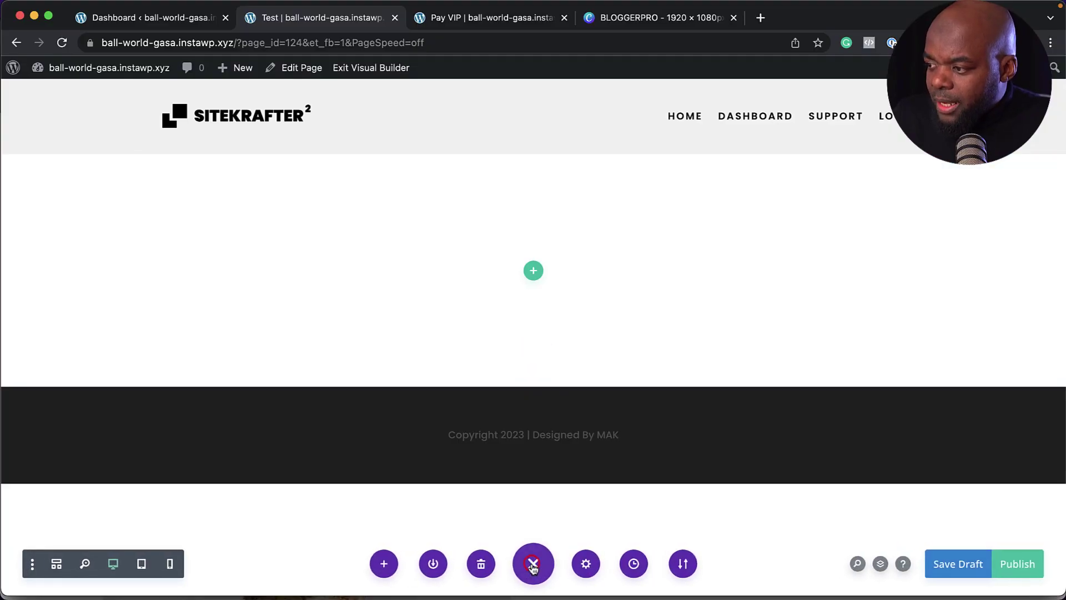
{"action": "left_click", "coordinate": [392, 564]}
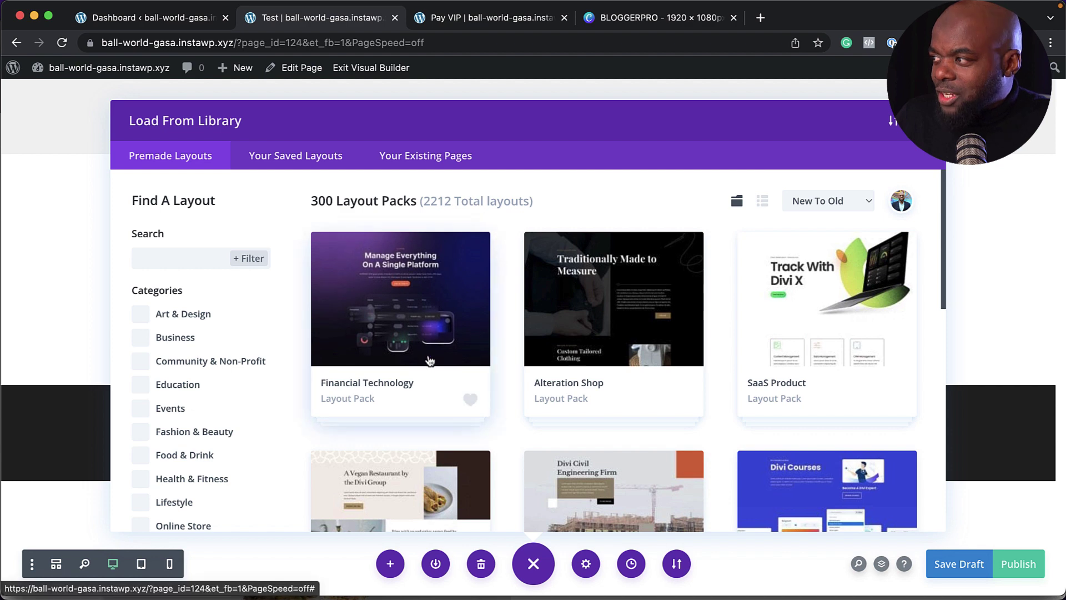
{"action": "left_click", "coordinate": [813, 286]}
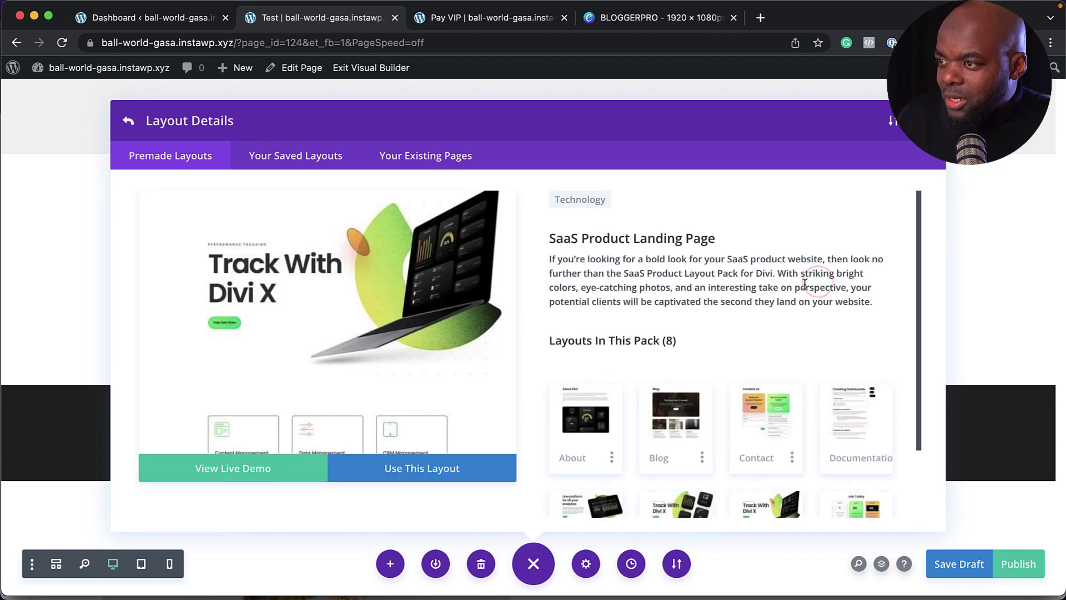
{"action": "scroll", "coordinate": [627, 398], "scroll_direction": "down", "scroll_amount": 2}
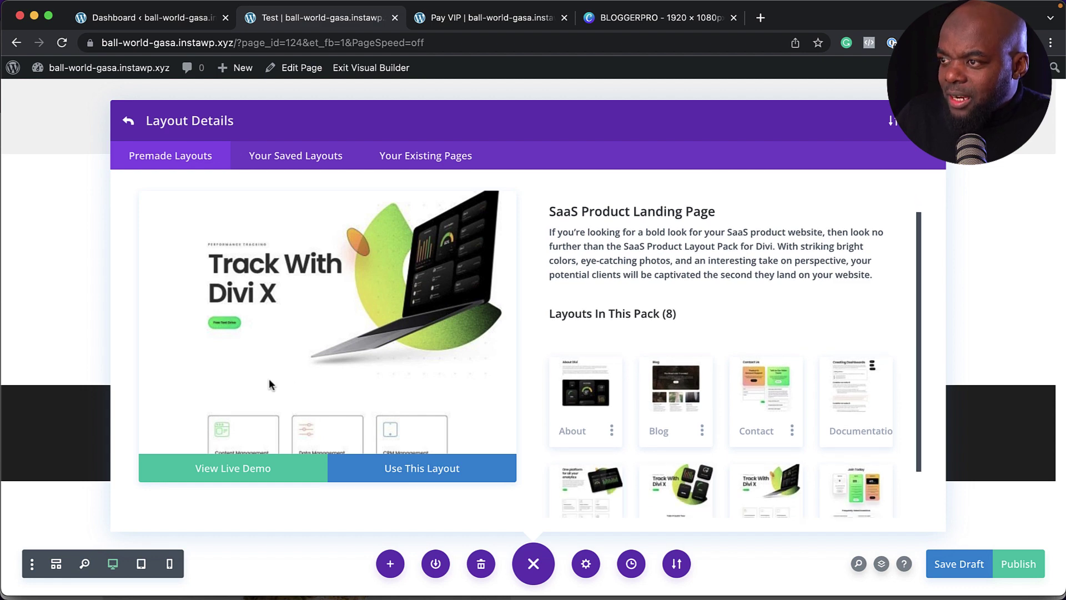
{"action": "scroll", "coordinate": [350, 376], "scroll_direction": "down", "scroll_amount": 8}
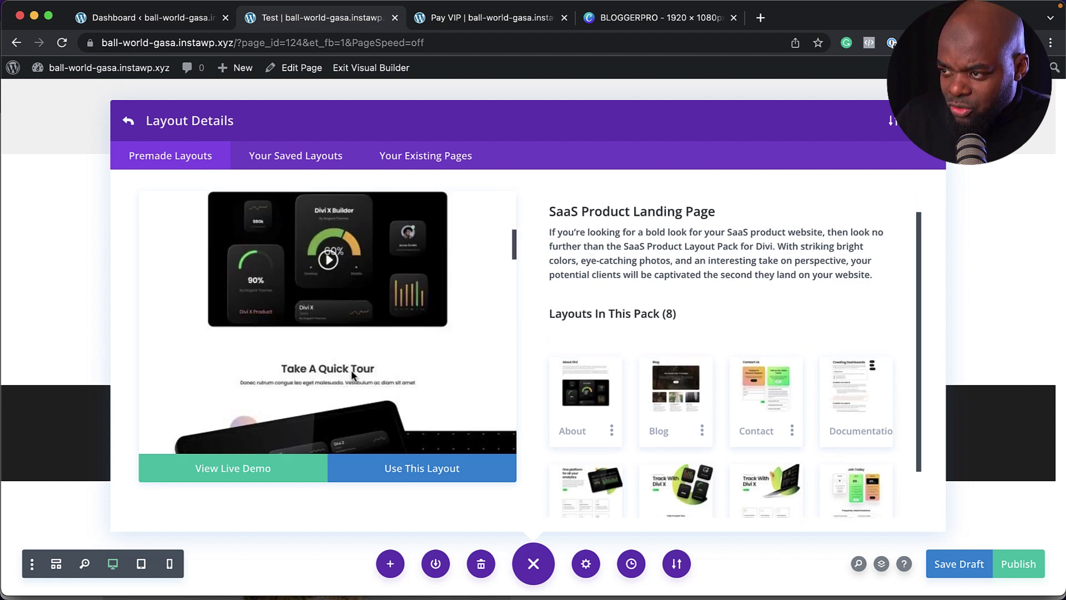
{"action": "scroll", "coordinate": [352, 370], "scroll_direction": "down", "scroll_amount": 5}
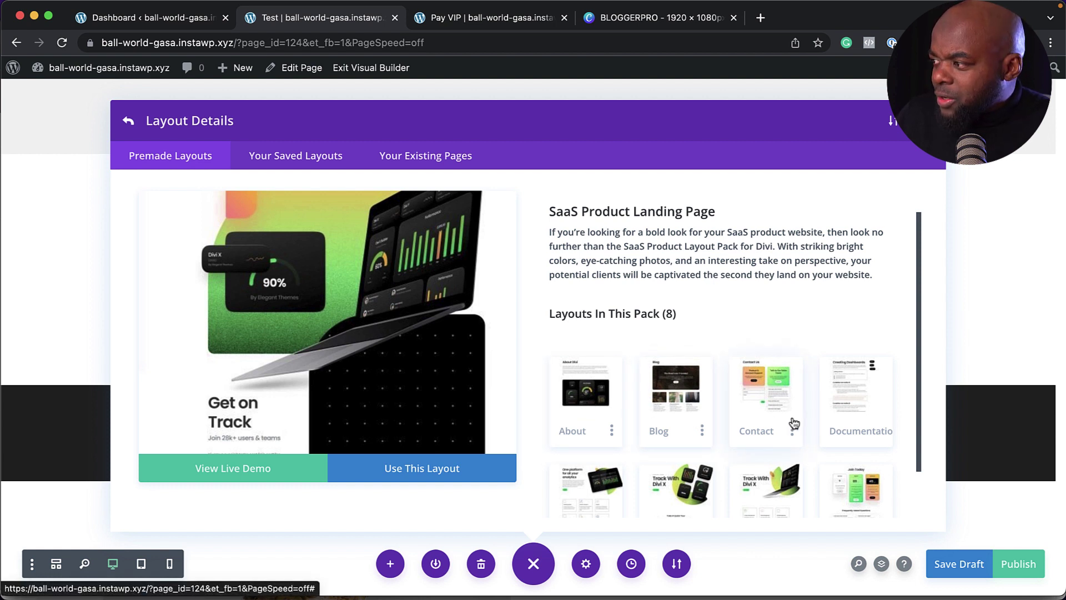
- Preview the SaaS Product pack's About page layout and look over the pack's other page layouts
{"action": "left_click", "coordinate": [594, 401]}
{"action": "scroll", "coordinate": [394, 316], "scroll_direction": "up", "scroll_amount": 15}
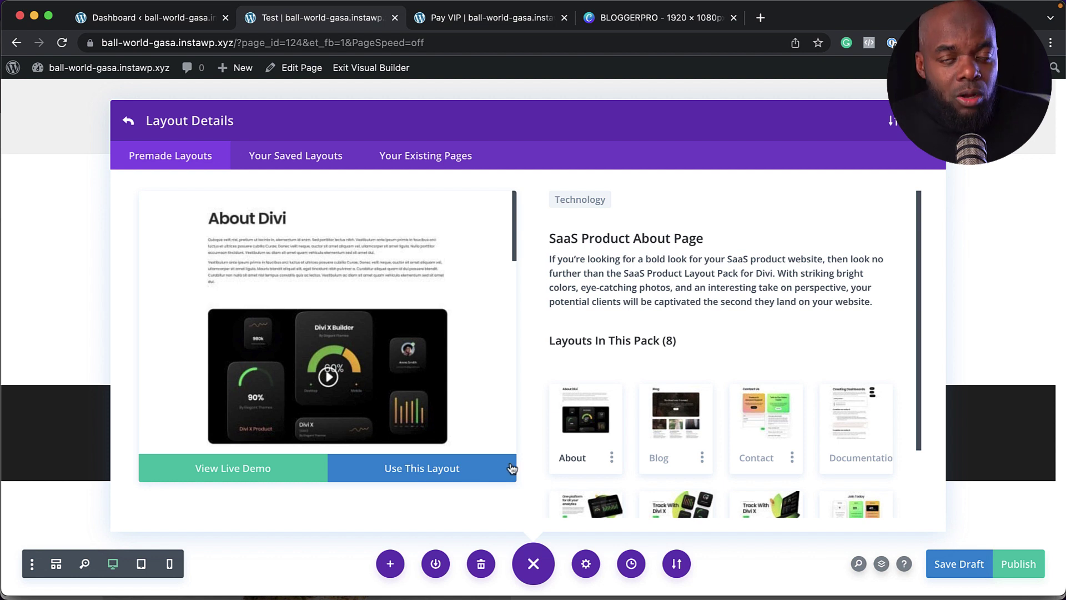
{"action": "scroll", "coordinate": [766, 362], "scroll_direction": "down", "scroll_amount": 3}
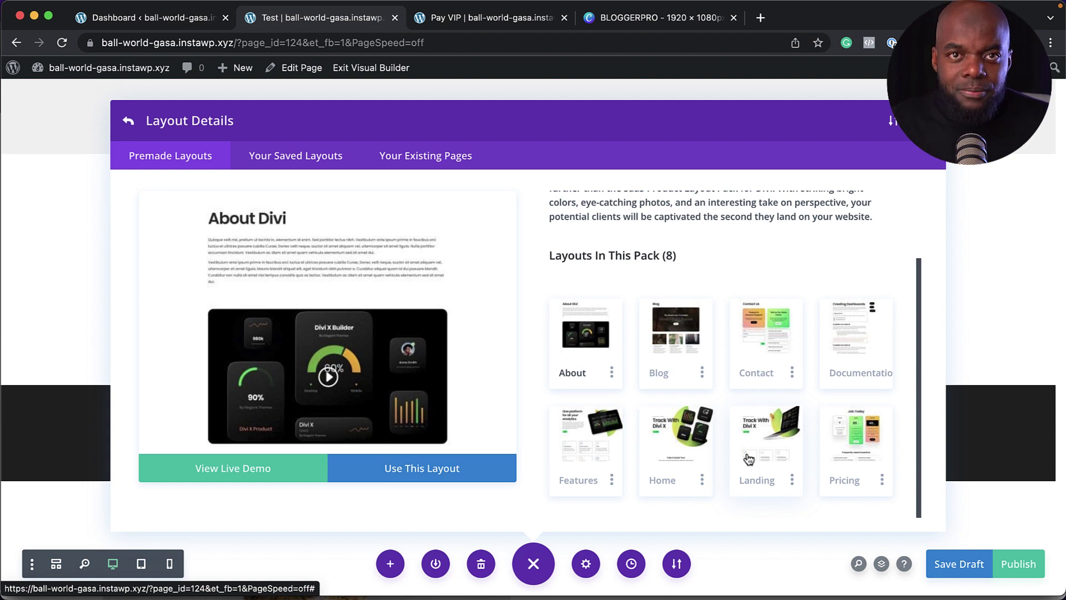
- In Divi's Theme Options, set the first two colors of the Color Pickers Default Palette to #161616 and #f4f4f4
{"action": "left_click", "coordinate": [165, 15]}
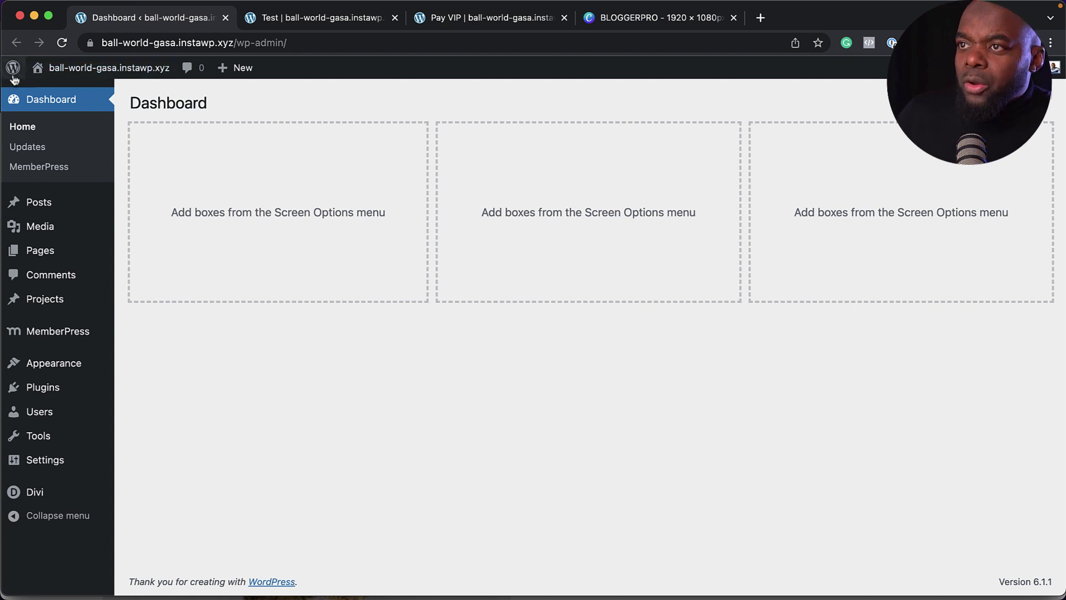
{"action": "mouse_move", "coordinate": [33, 494]}
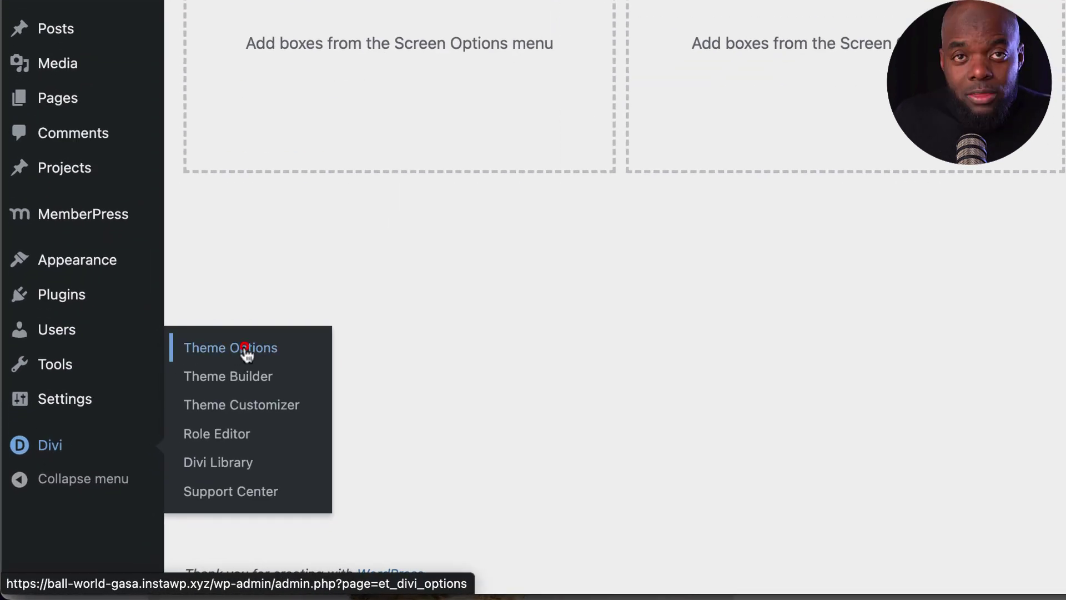
{"action": "left_click", "coordinate": [245, 349]}
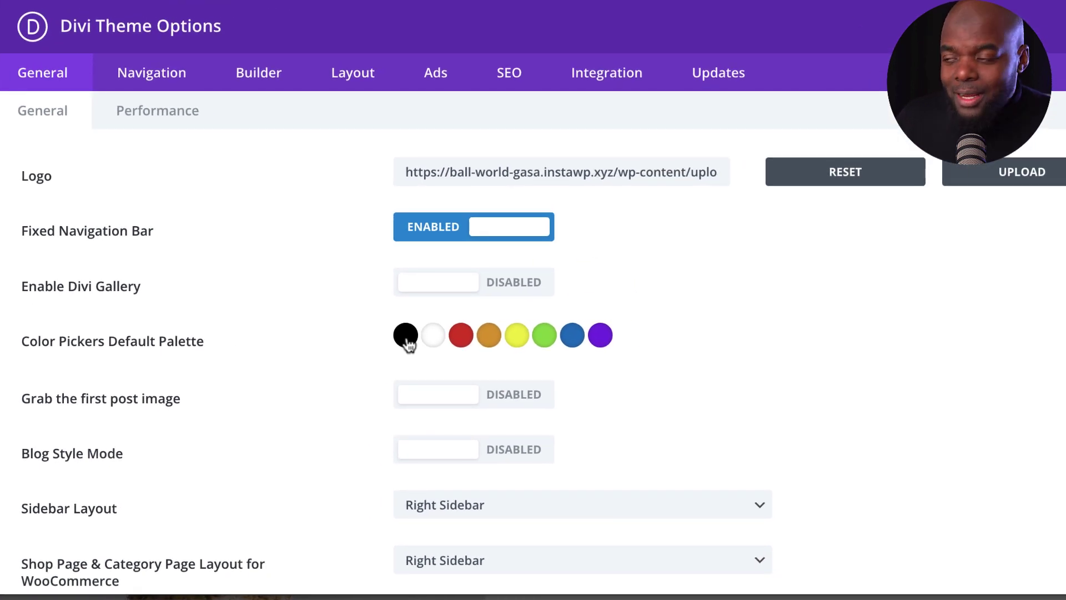
{"action": "left_click", "coordinate": [407, 336]}
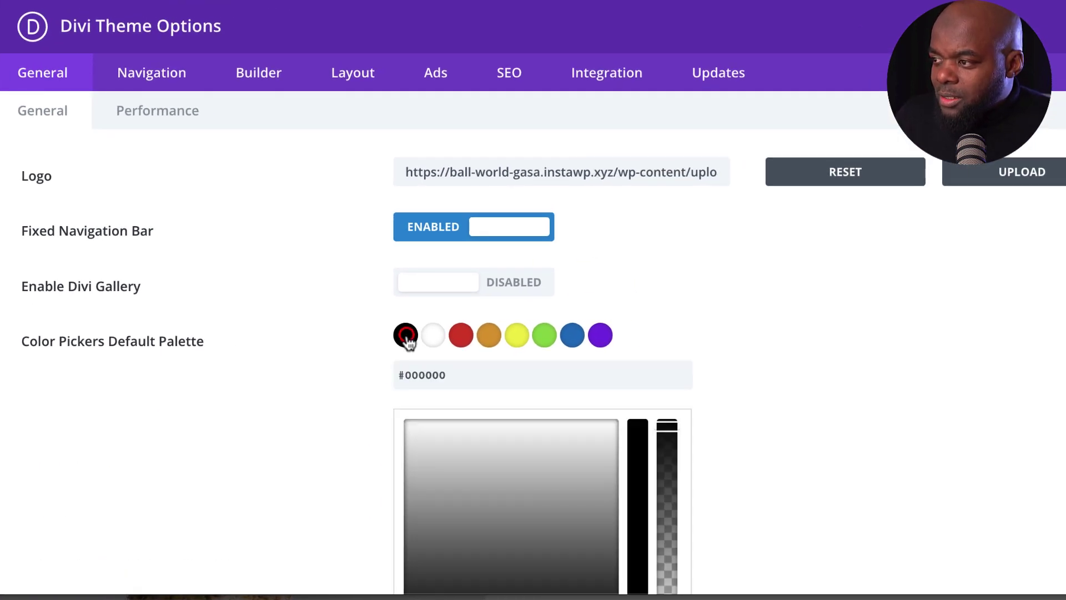
{"action": "scroll", "coordinate": [480, 462], "scroll_direction": "down", "scroll_amount": 2}
{"action": "left_click_drag", "start_coordinate": [429, 501], "coordinate": [387, 537]}
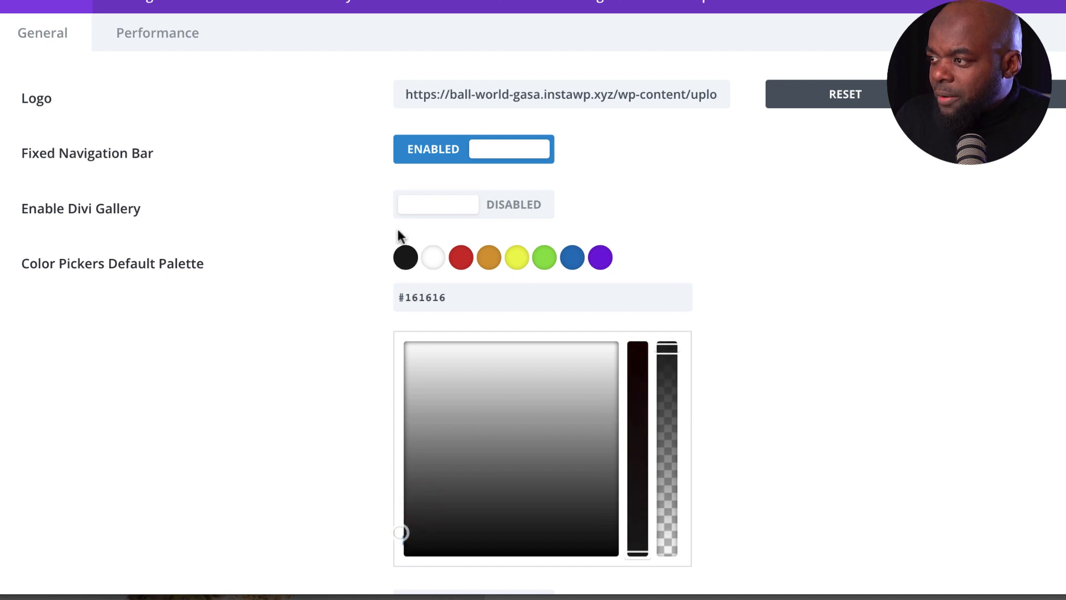
{"action": "left_click", "coordinate": [433, 258]}
{"action": "left_click_drag", "start_coordinate": [424, 409], "coordinate": [397, 351]}
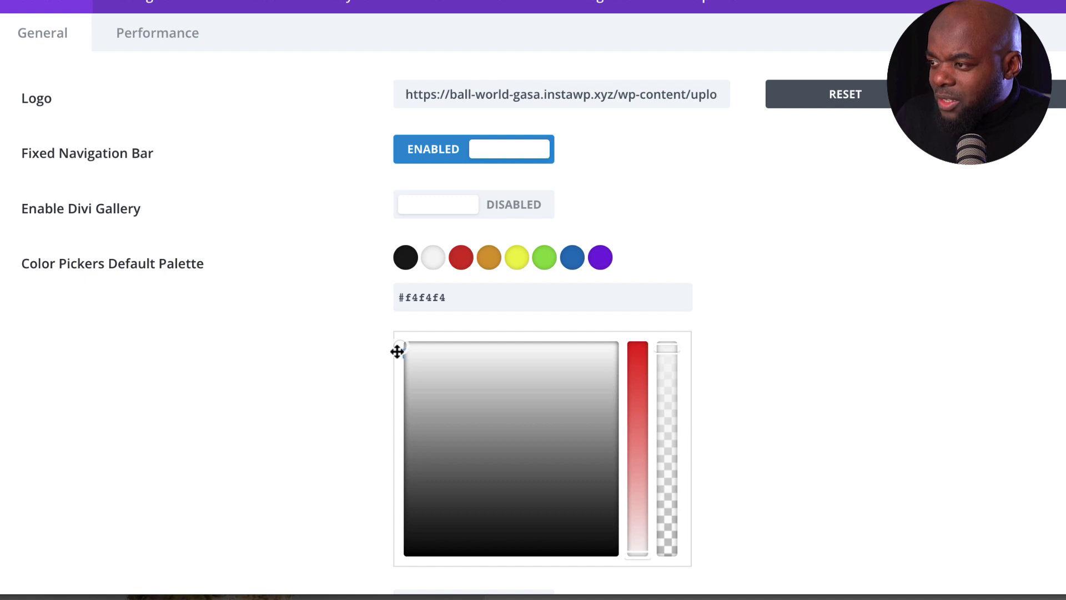
- Set the third to sixth default palette colors to #003e75, dark orange, near-black and #777777, and save the theme options
{"action": "left_click", "coordinate": [466, 261]}
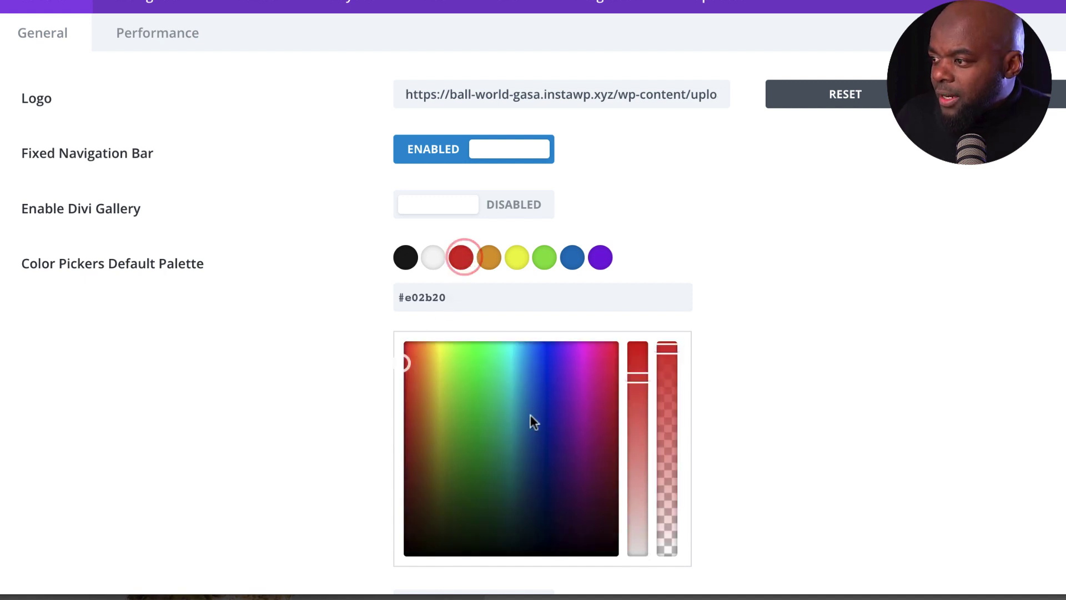
{"action": "left_click_drag", "start_coordinate": [530, 414], "coordinate": [528, 458]}
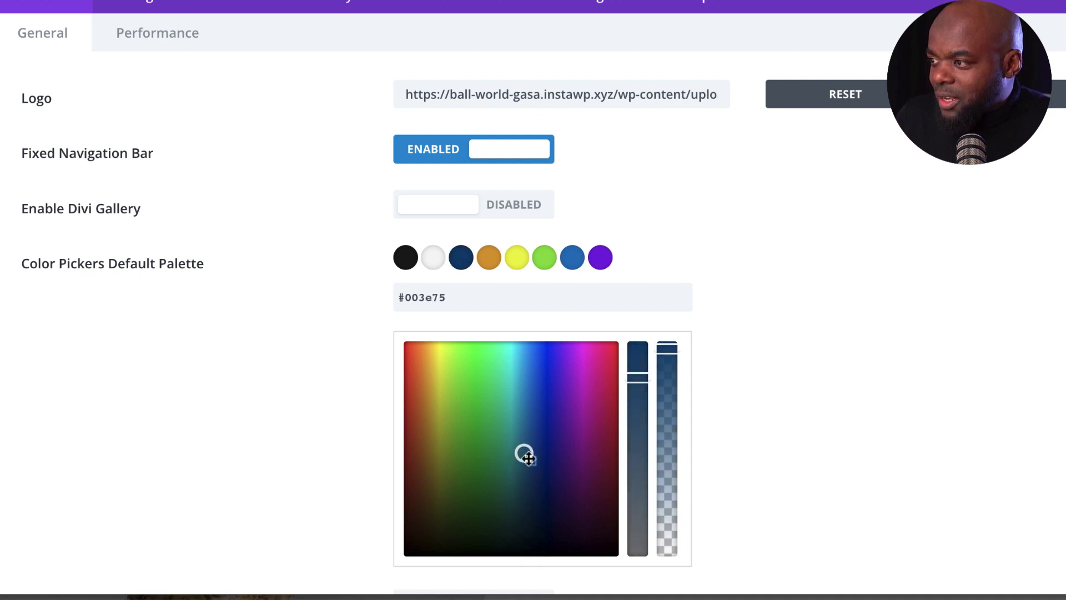
{"action": "left_click", "coordinate": [496, 253]}
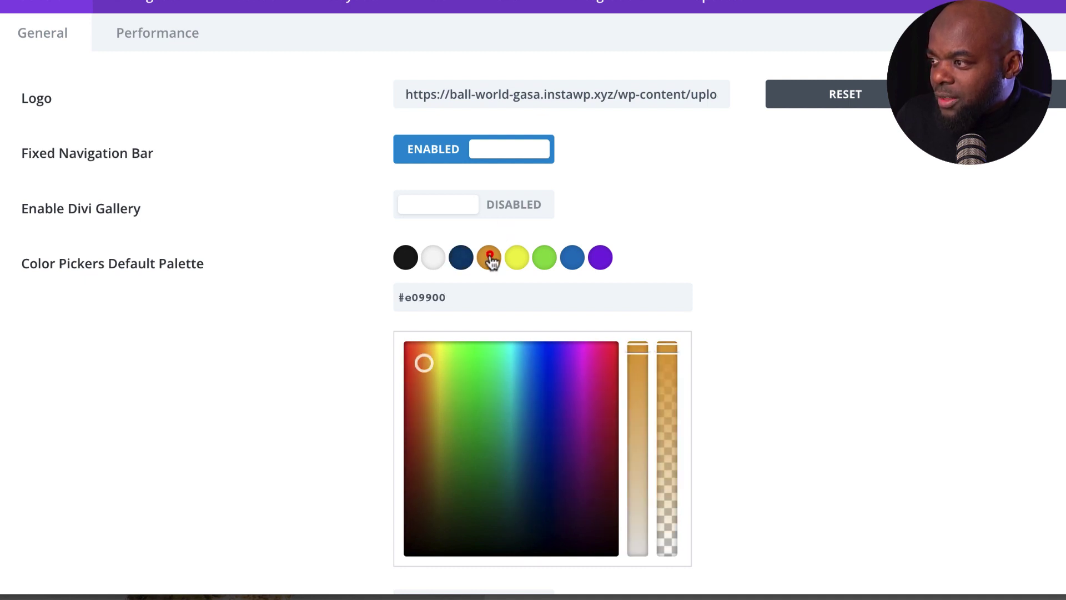
{"action": "left_click", "coordinate": [425, 354]}
{"action": "left_click_drag", "start_coordinate": [425, 351], "coordinate": [421, 366]}
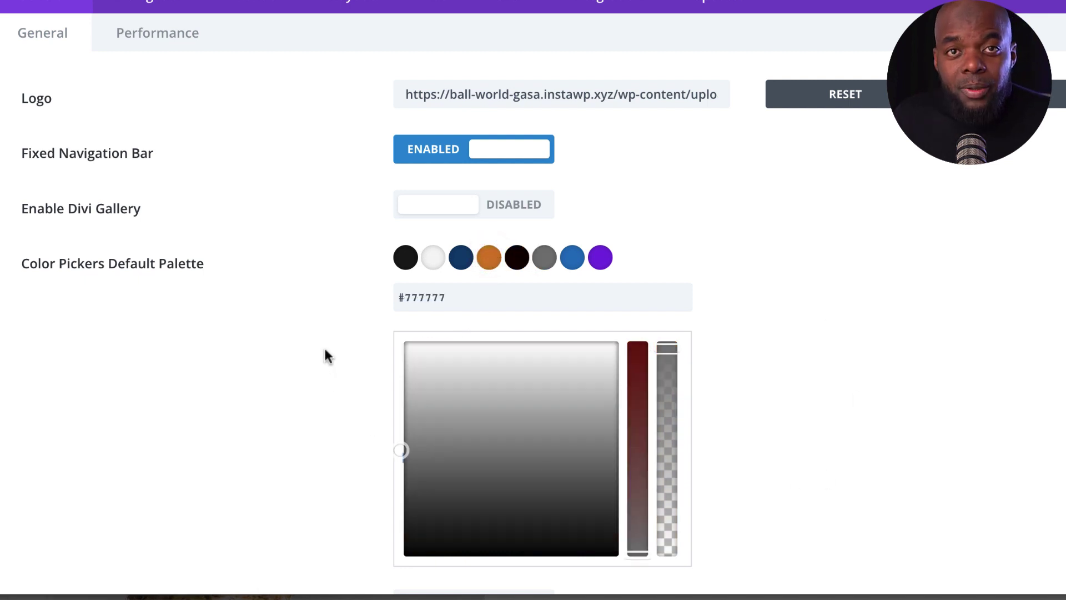
{"action": "scroll", "coordinate": [269, 278], "scroll_direction": "down", "scroll_amount": 20}
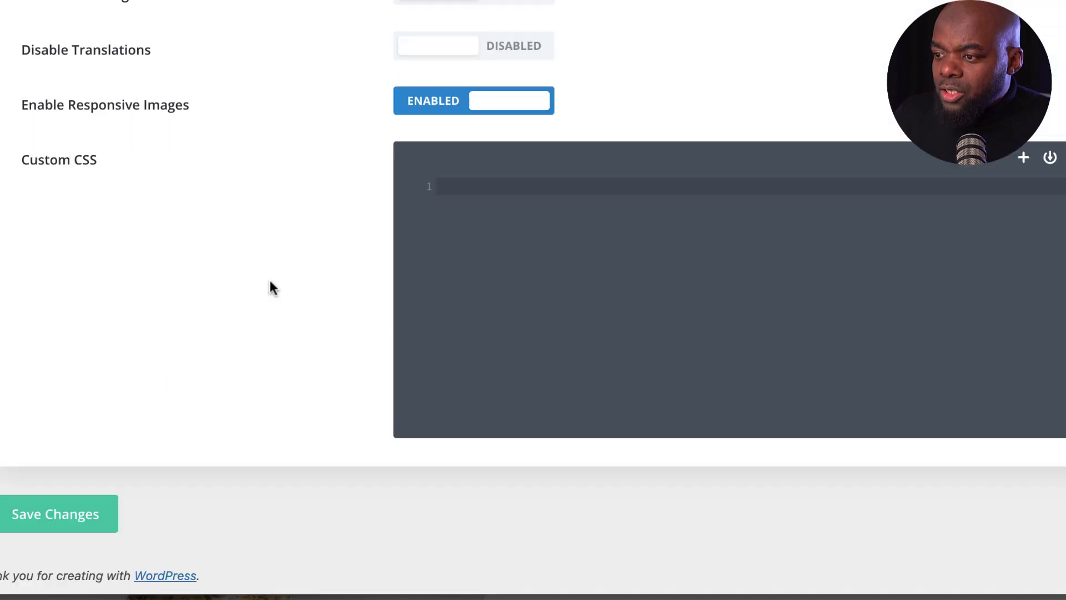
{"action": "left_click", "coordinate": [83, 525]}
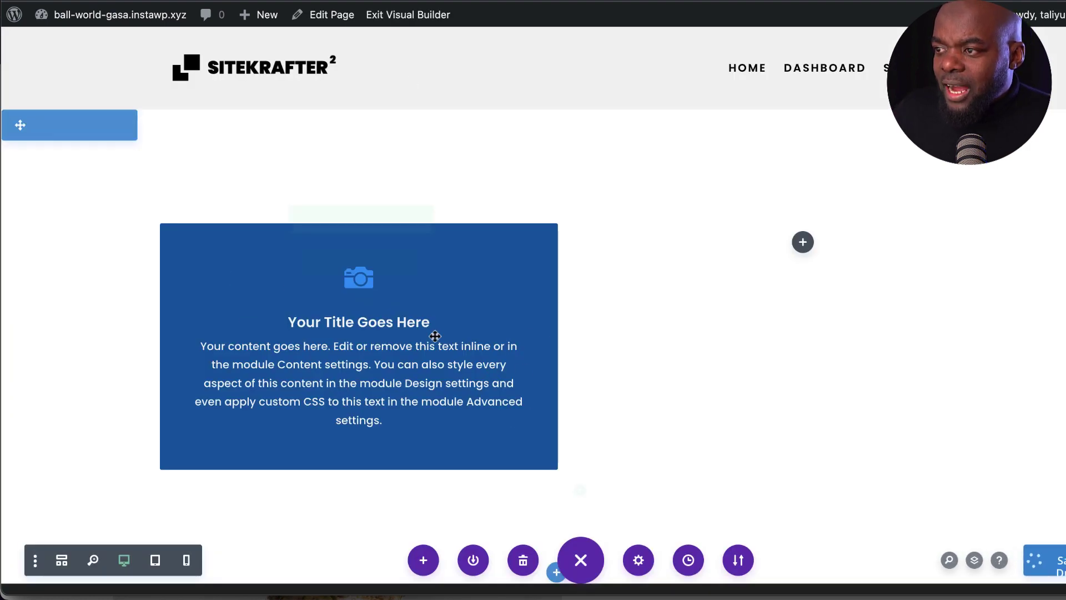
- Reload the page with the blurb module and set the blurb's icon color to the dark orange from the saved palette
{"action": "key", "text": "super+r"}
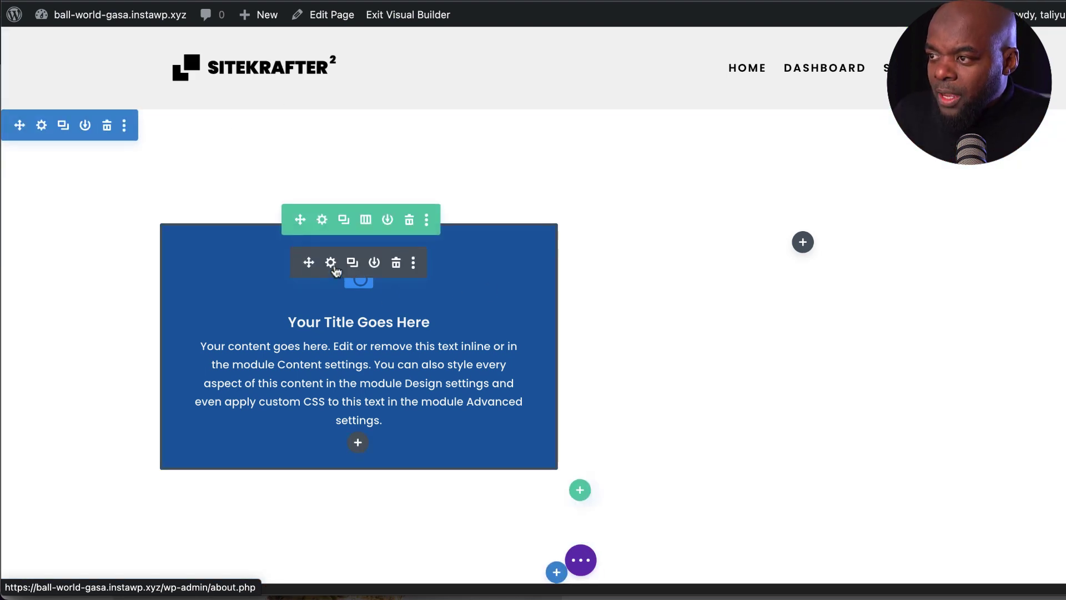
{"action": "left_click", "coordinate": [331, 262]}
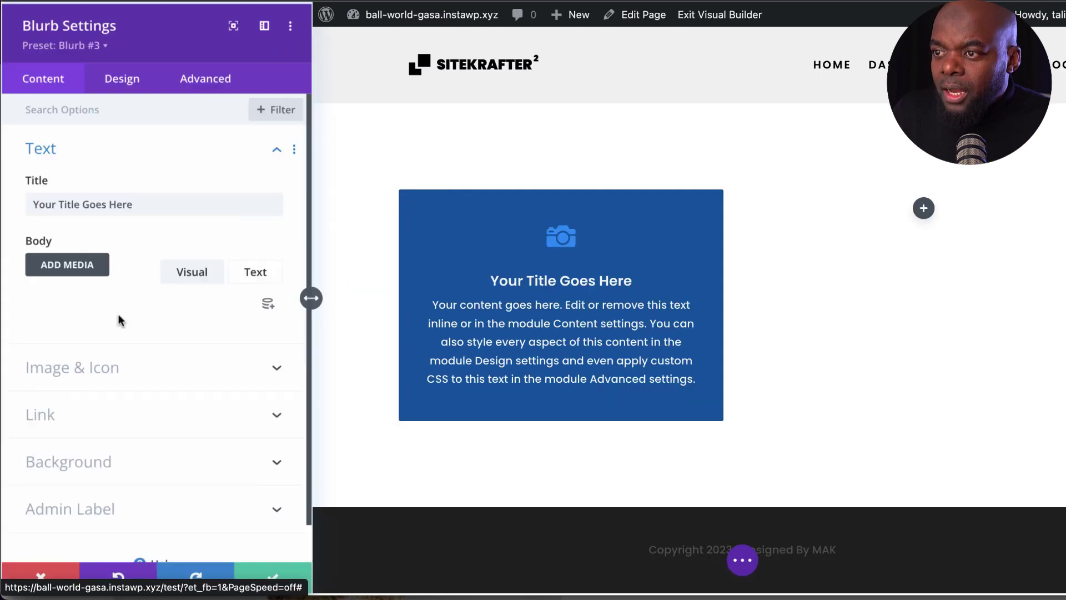
{"action": "left_click", "coordinate": [134, 83]}
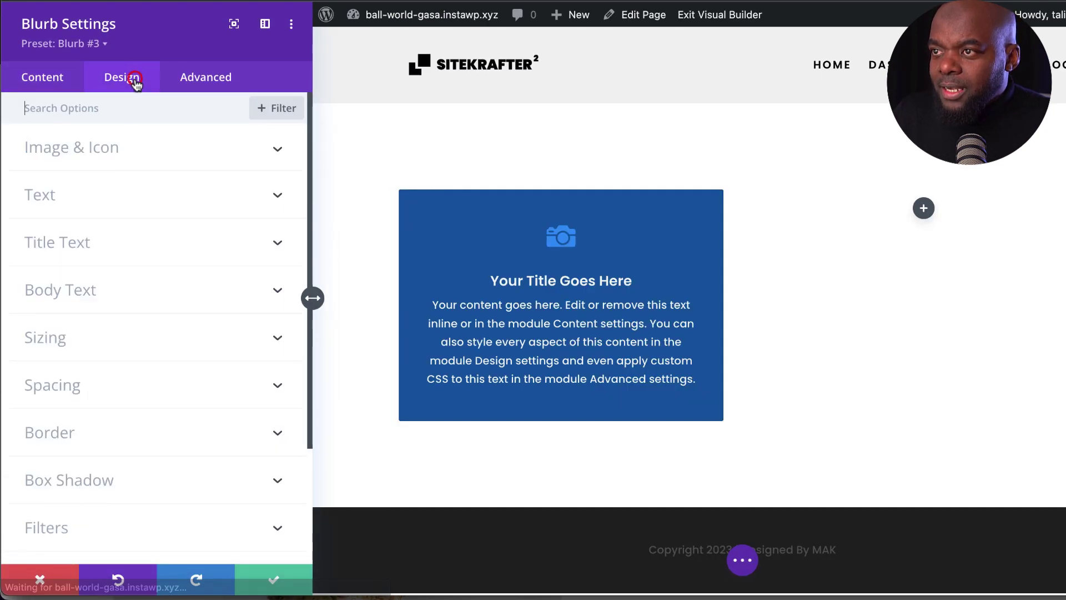
{"action": "left_click", "coordinate": [548, 222]}
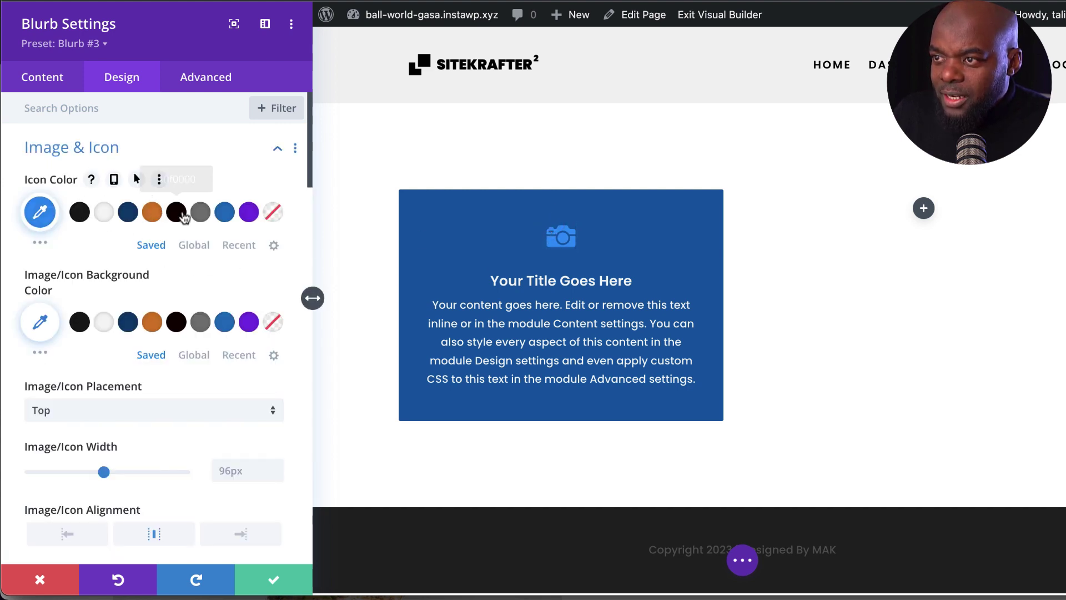
{"action": "left_click", "coordinate": [152, 213]}
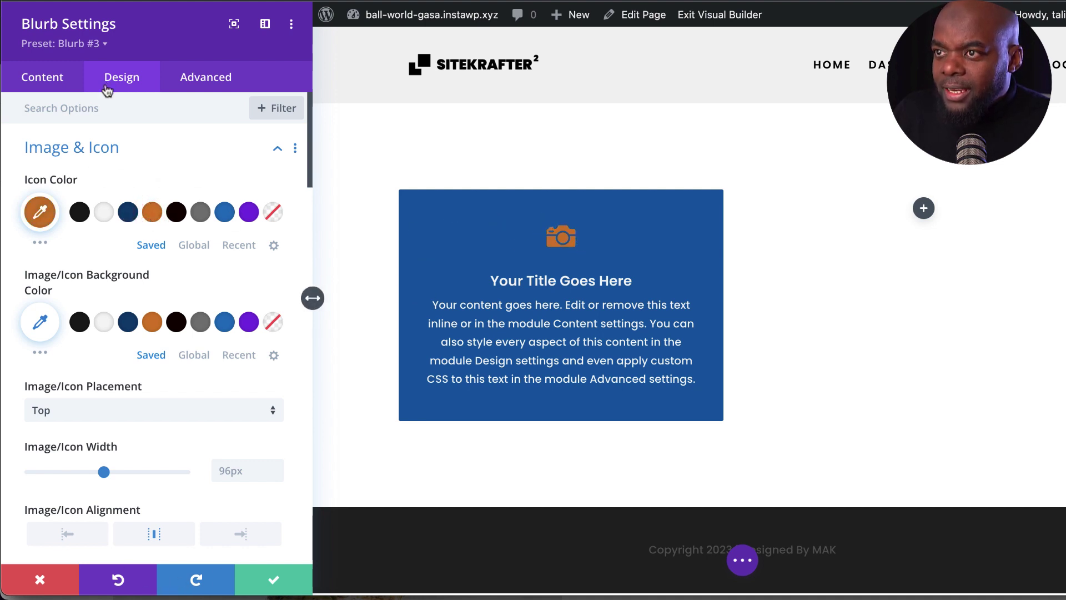
- Set the blurb's background color to the saved palette's #003e75 and save the module settings
{"action": "left_click", "coordinate": [30, 78]}
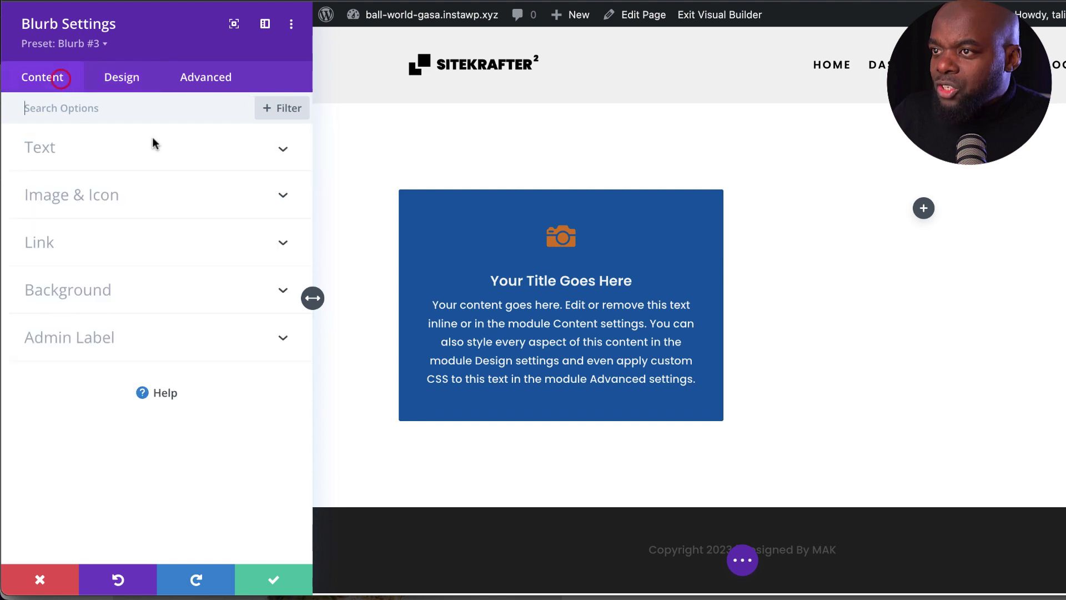
{"action": "left_click", "coordinate": [93, 295]}
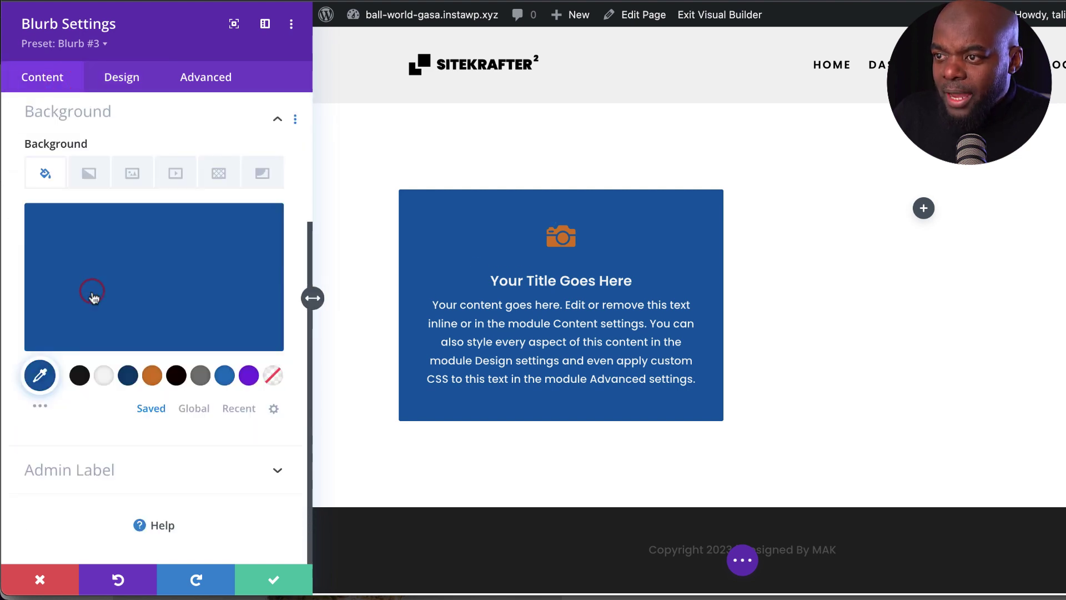
{"action": "left_click", "coordinate": [127, 386]}
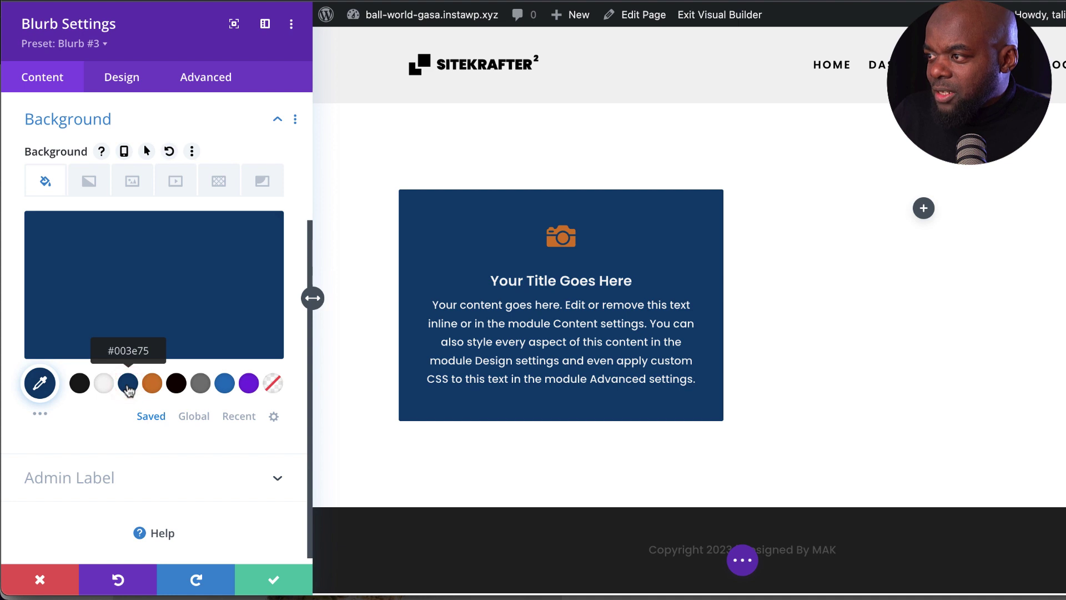
{"action": "left_click", "coordinate": [274, 580]}
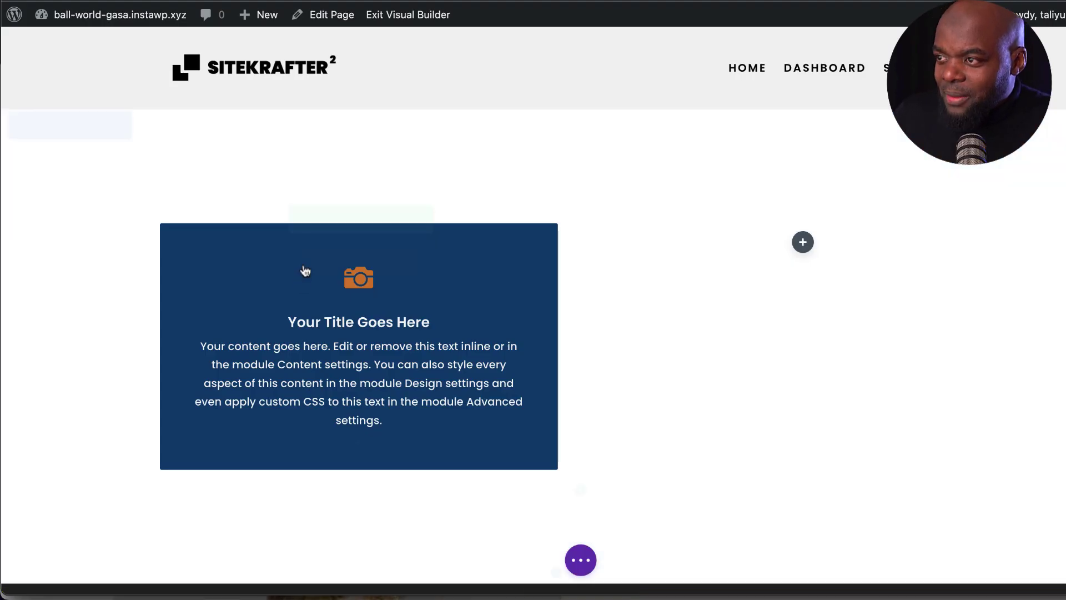
- Set the blurb's icon color to a bright green from the expanded variations of the saved palette, then view the recent colors
{"action": "left_click", "coordinate": [330, 262]}
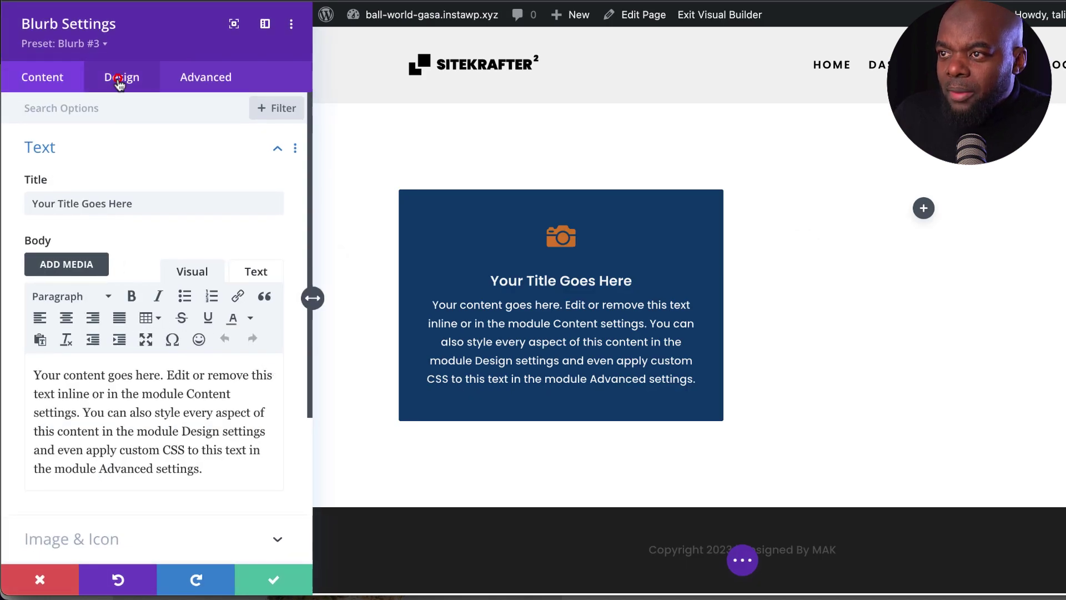
{"action": "left_click", "coordinate": [119, 82]}
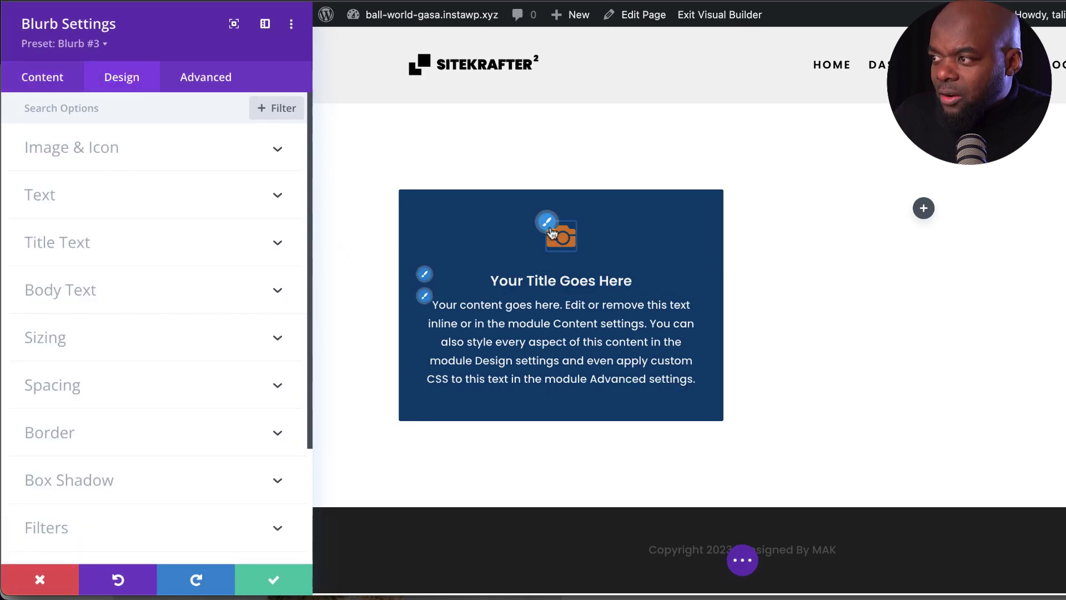
{"action": "left_click", "coordinate": [546, 223]}
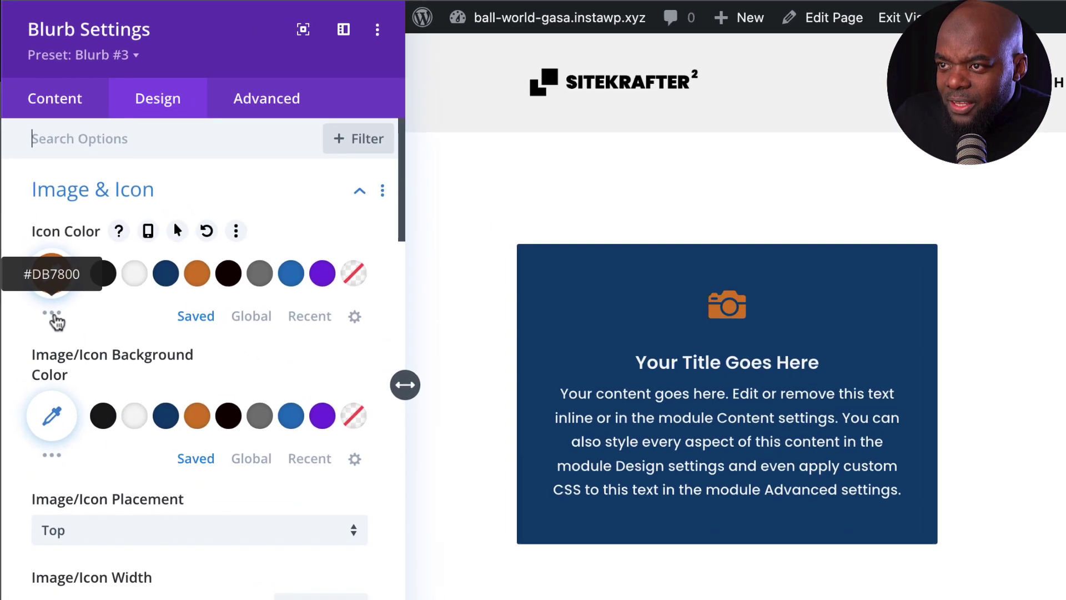
{"action": "left_click", "coordinate": [40, 242]}
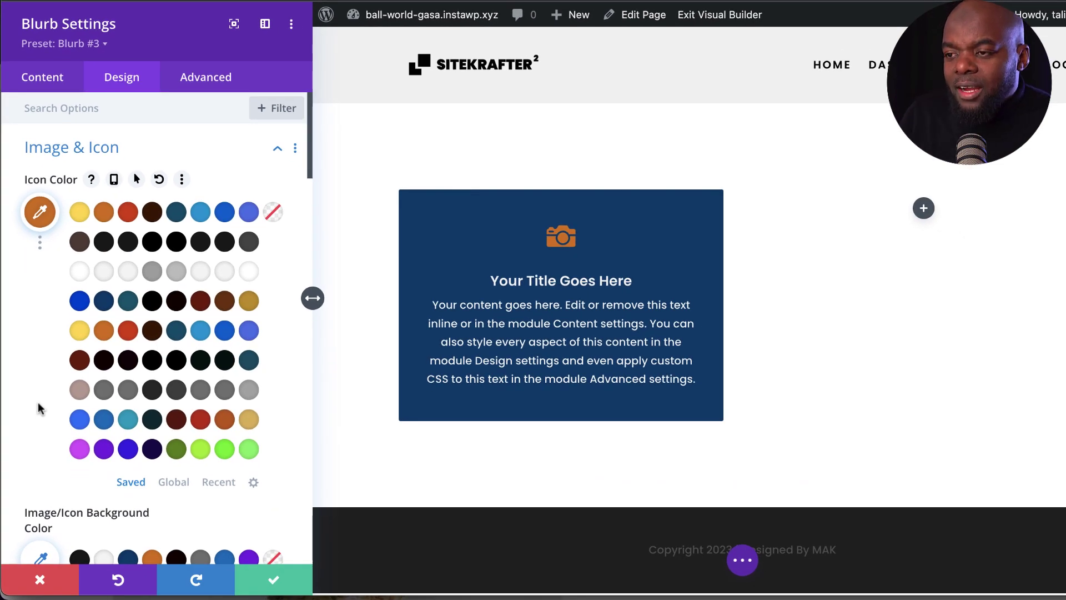
{"action": "left_click", "coordinate": [200, 449]}
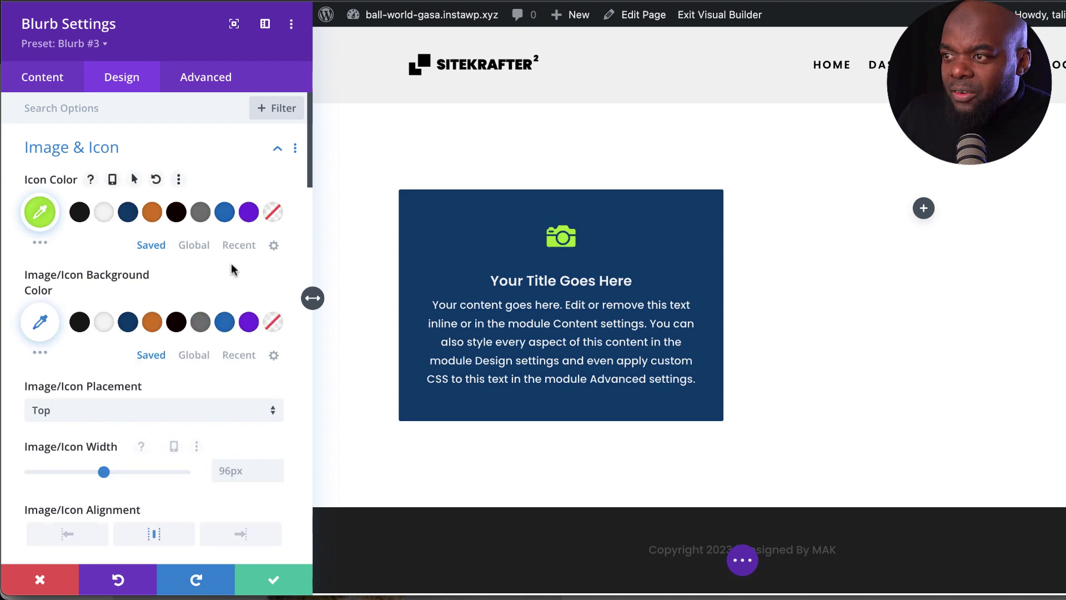
{"action": "left_click", "coordinate": [241, 246]}
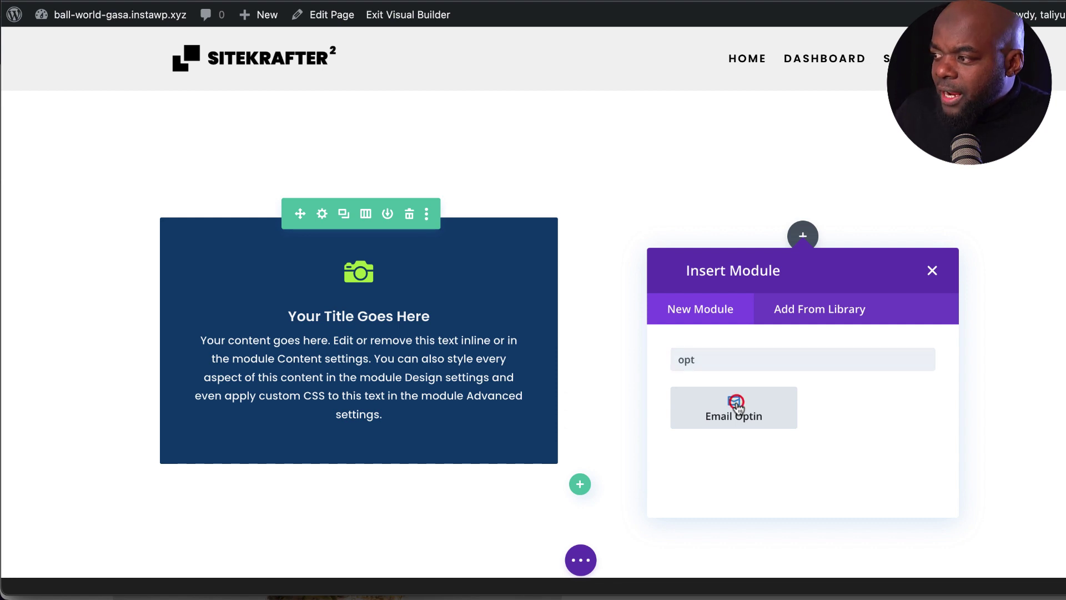
- Insert an Email Optin module in the empty column and browse the service providers offered in its Email Account settings
{"action": "left_click", "coordinate": [734, 407]}
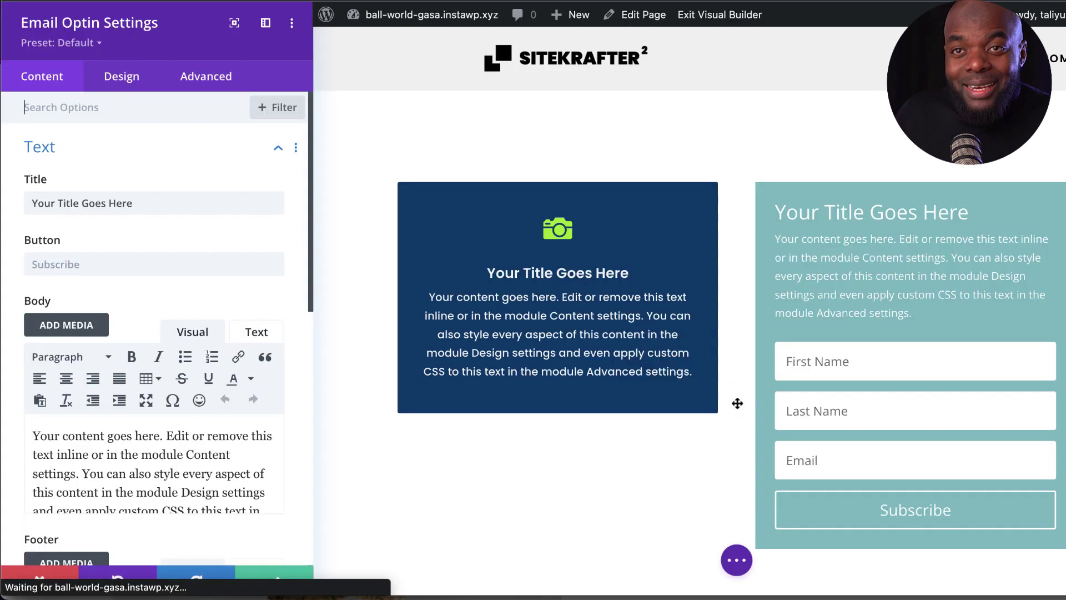
{"action": "scroll", "coordinate": [187, 284], "scroll_direction": "down", "scroll_amount": 10}
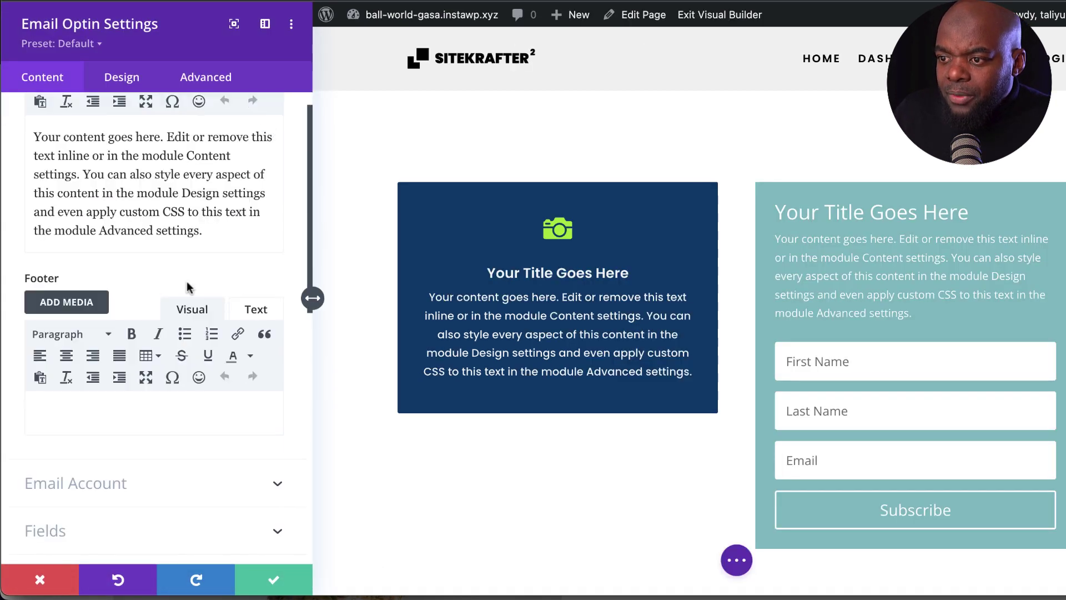
{"action": "scroll", "coordinate": [192, 292], "scroll_direction": "down", "scroll_amount": 1}
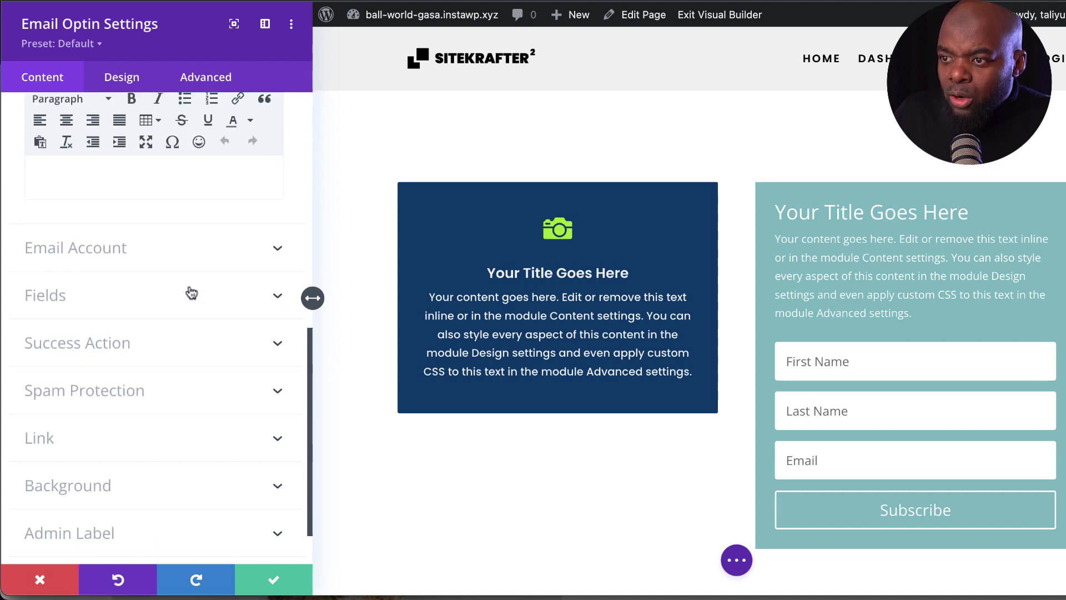
{"action": "left_click", "coordinate": [82, 249]}
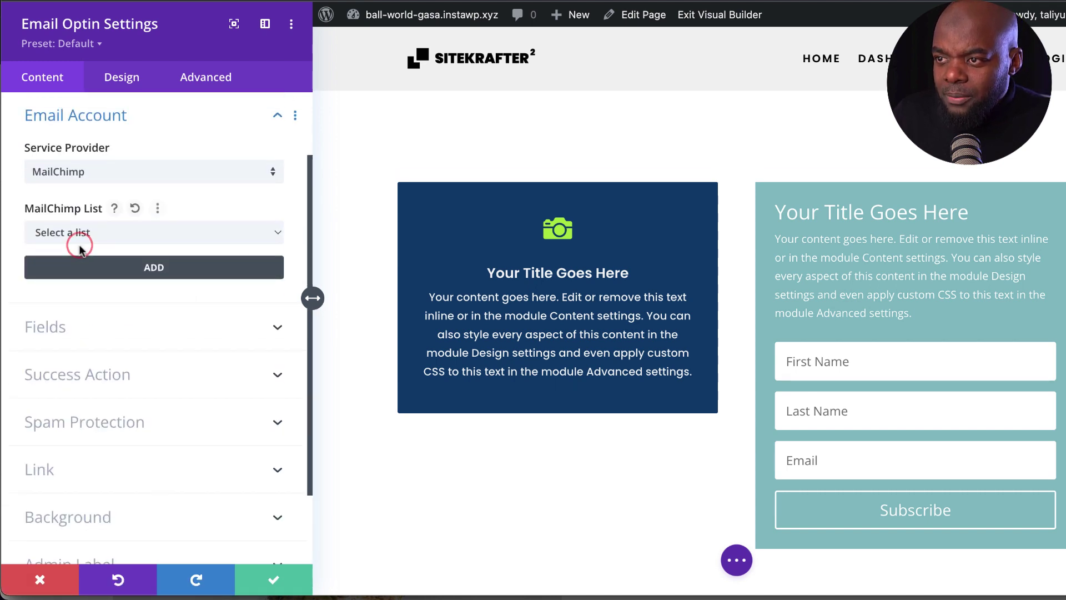
{"action": "left_click", "coordinate": [87, 173]}
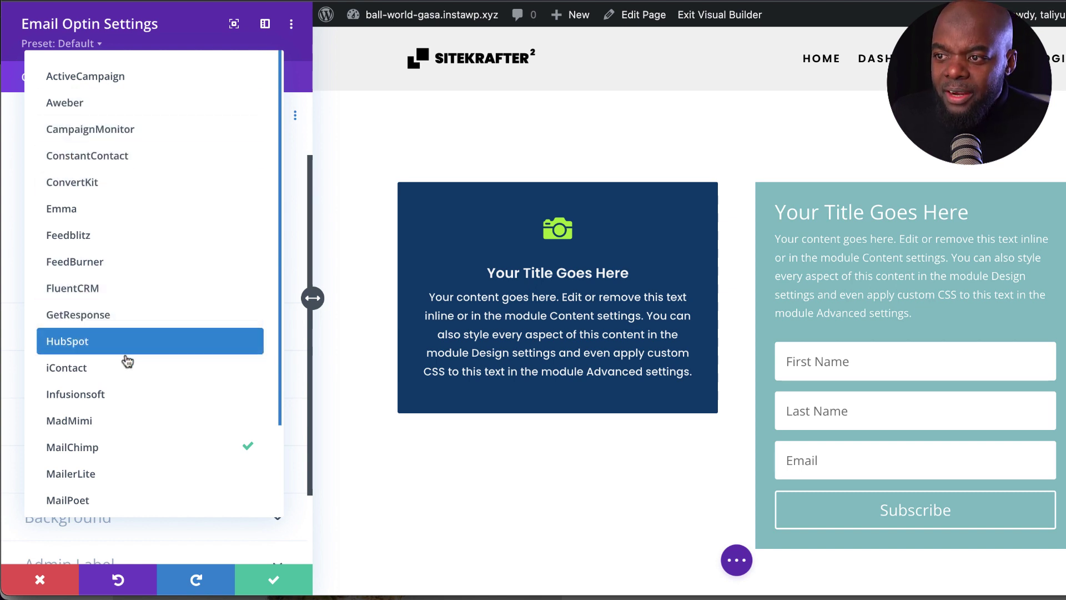
{"action": "scroll", "coordinate": [147, 450], "scroll_direction": "down", "scroll_amount": 1}
{"action": "scroll", "coordinate": [150, 454], "scroll_direction": "down", "scroll_amount": 3}
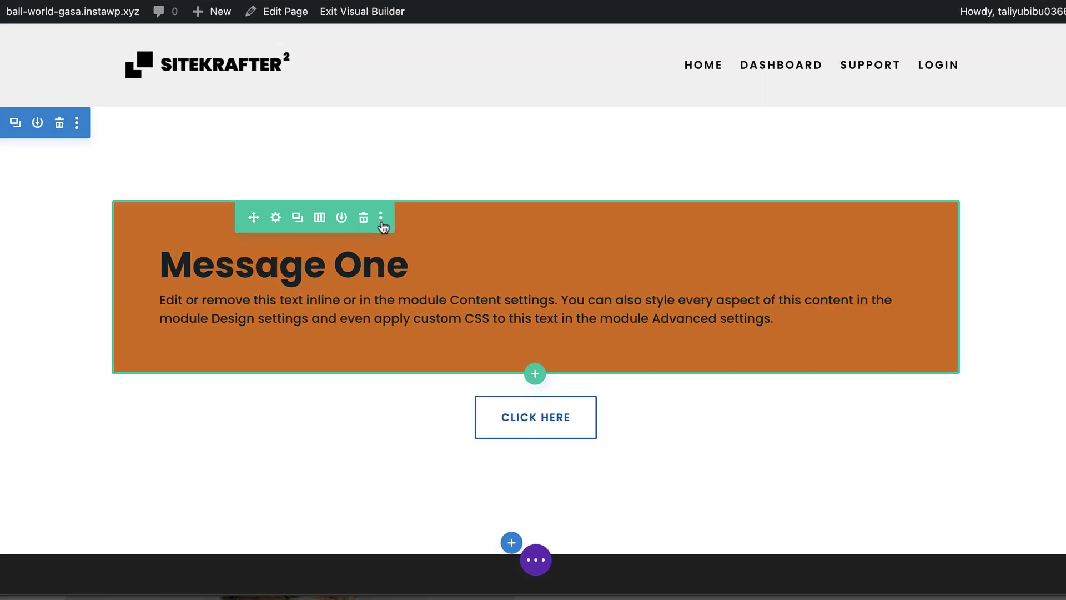
- Create a split test with the Message One row as the subject and the Click Here button as the goal
{"action": "left_click", "coordinate": [387, 254]}
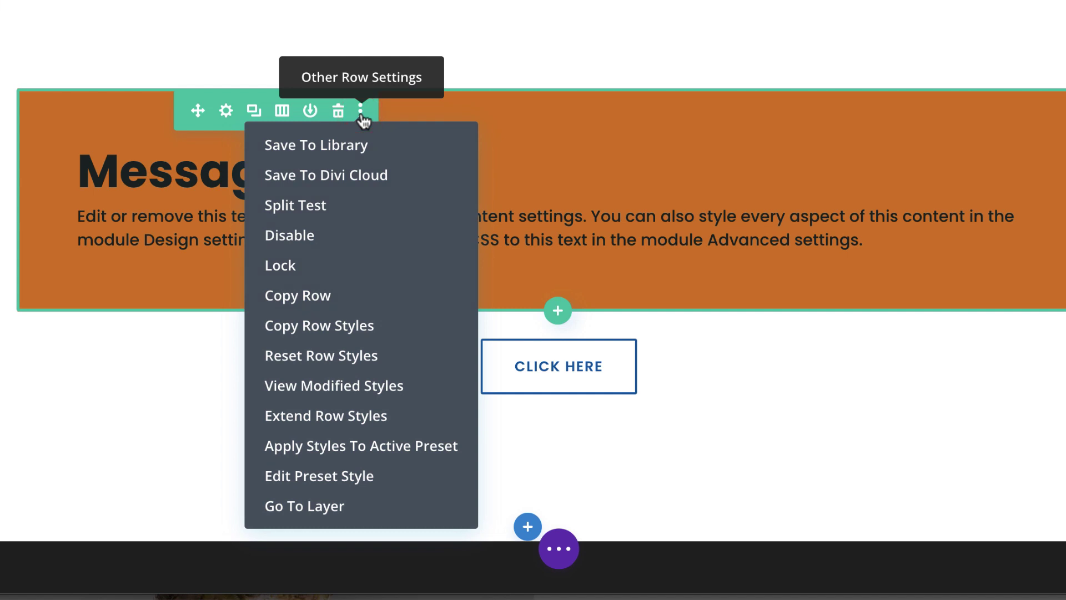
{"action": "left_click", "coordinate": [341, 207]}
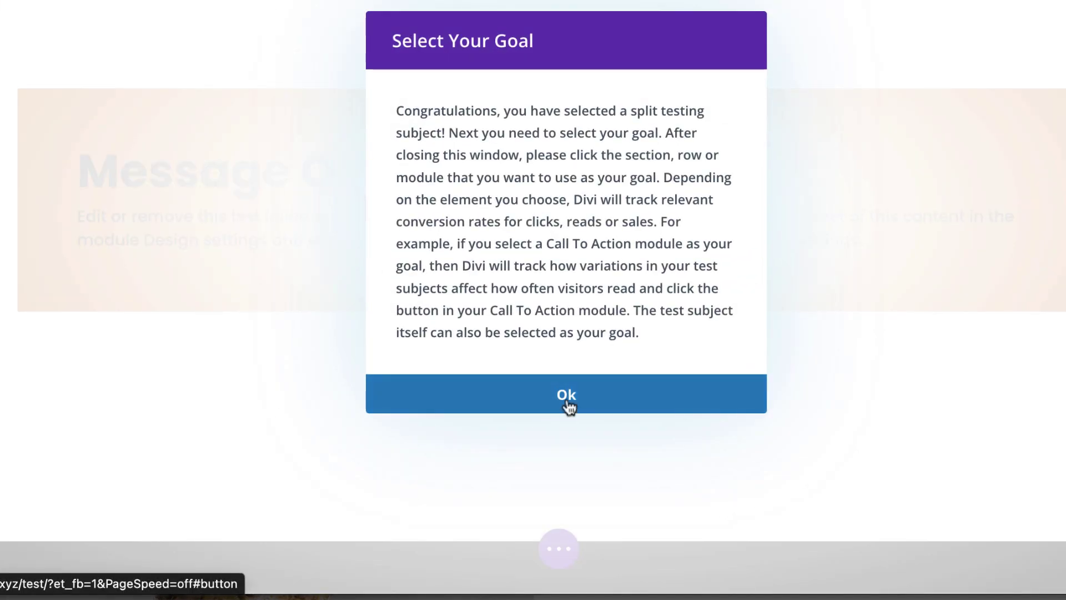
{"action": "left_click", "coordinate": [571, 401]}
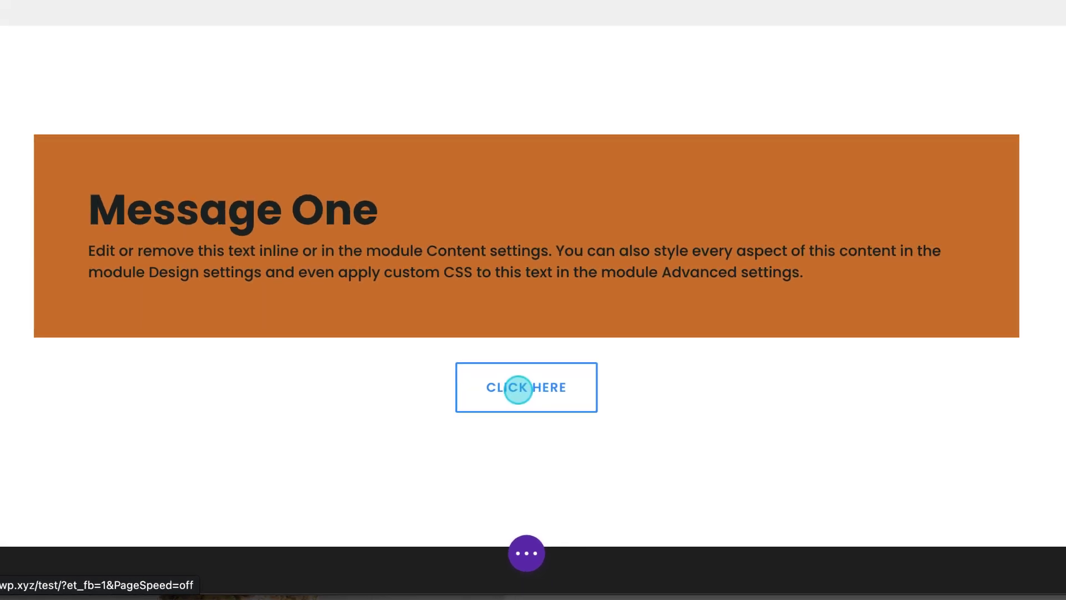
{"action": "left_click", "coordinate": [518, 389]}
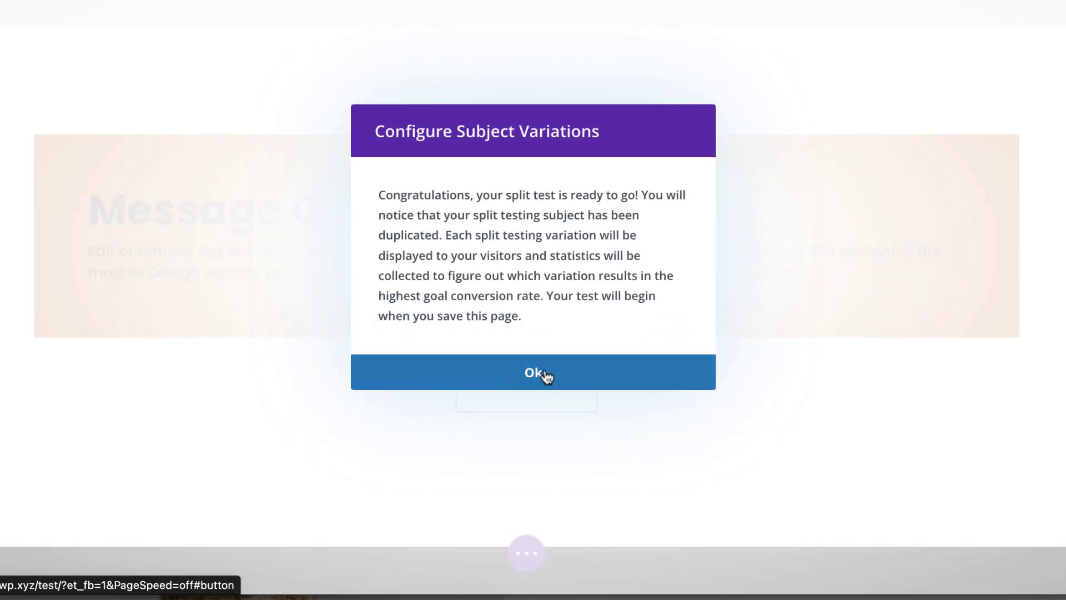
{"action": "left_click", "coordinate": [537, 373]}
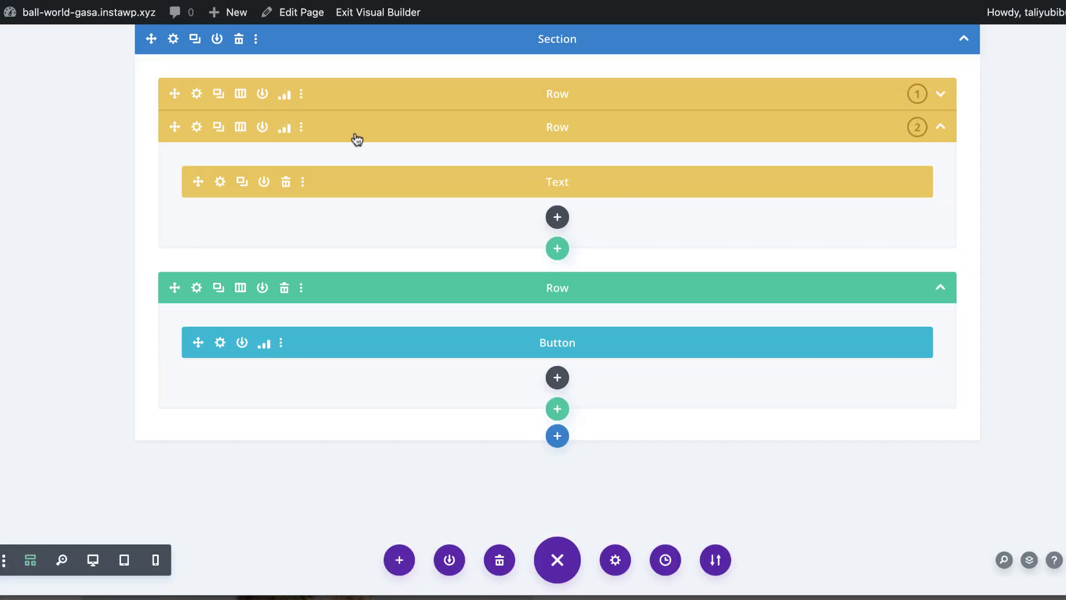
- Set the background of the second split test row variation to blue from the saved palette and save the row settings
{"action": "left_click", "coordinate": [197, 127]}
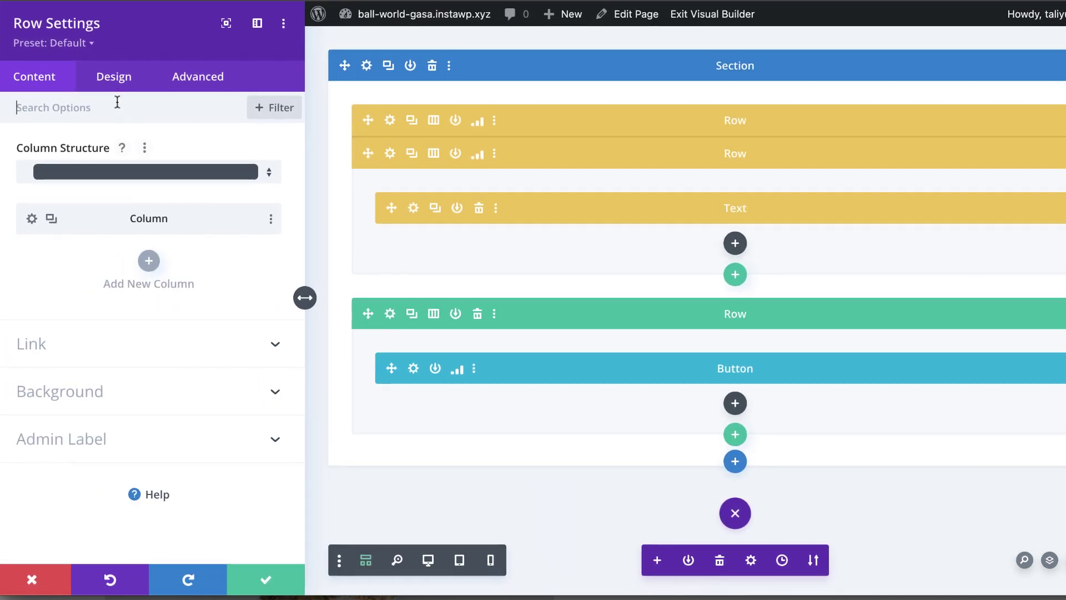
{"action": "left_click", "coordinate": [406, 559]}
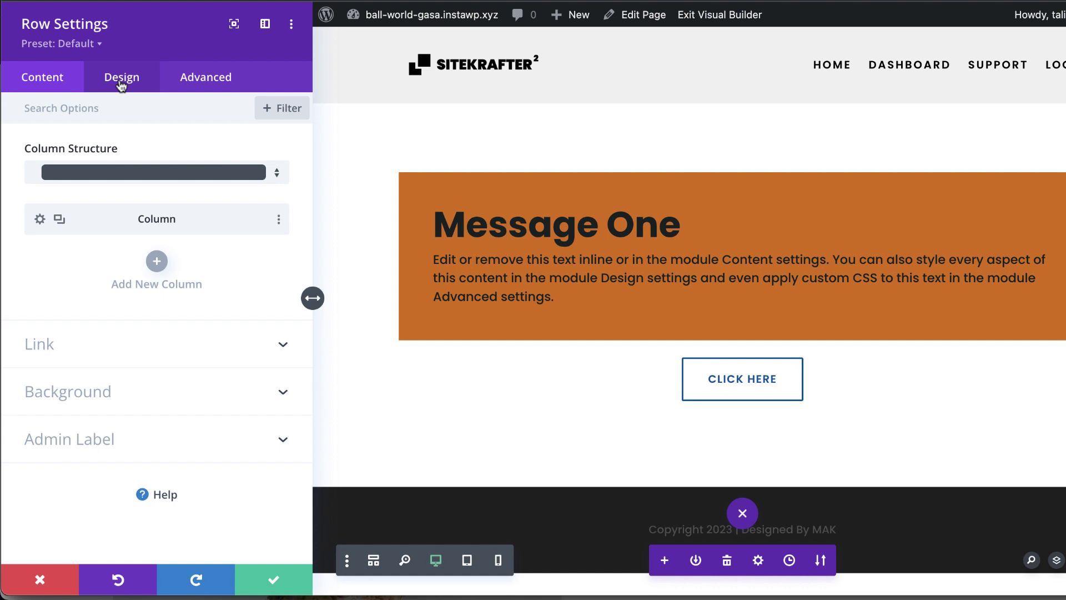
{"action": "left_click", "coordinate": [90, 395]}
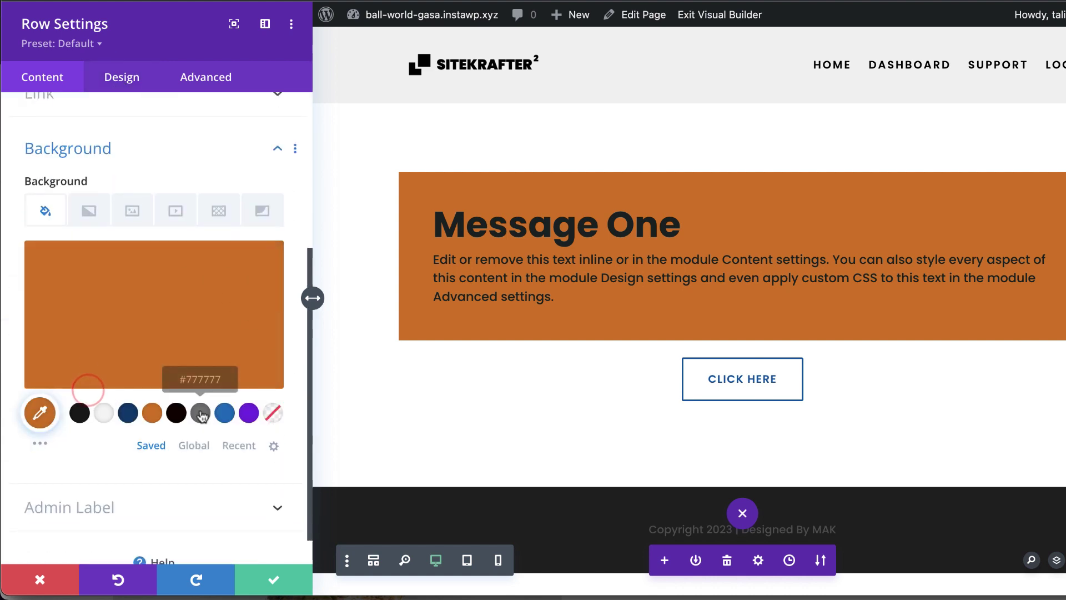
{"action": "left_click", "coordinate": [228, 417]}
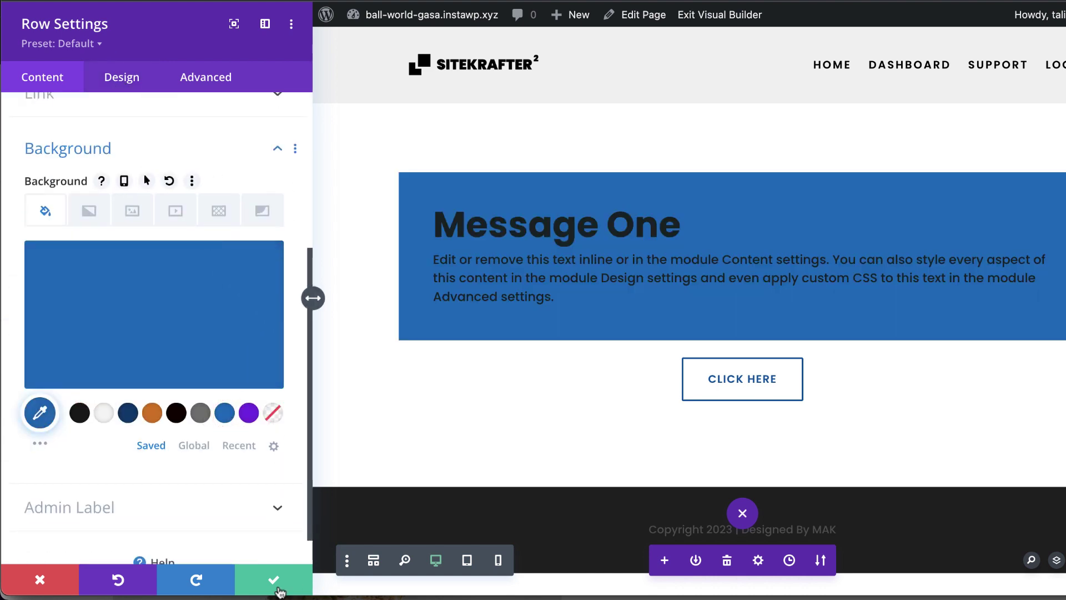
{"action": "left_click", "coordinate": [275, 583]}
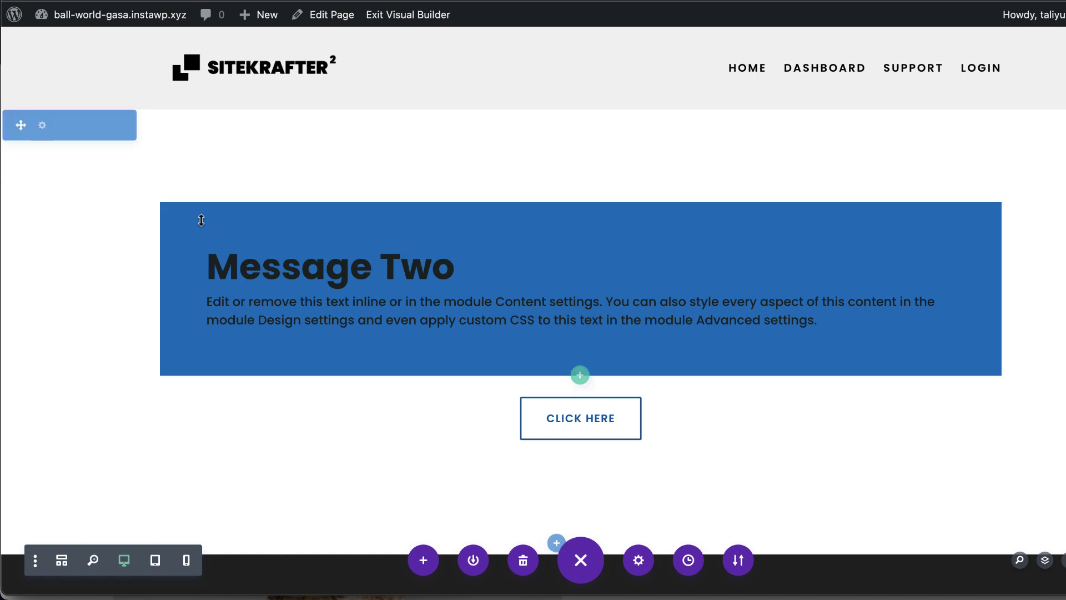
- Switch between the Message One and Message Two variations of the row and open the split test statistics
{"action": "left_click", "coordinate": [94, 264]}
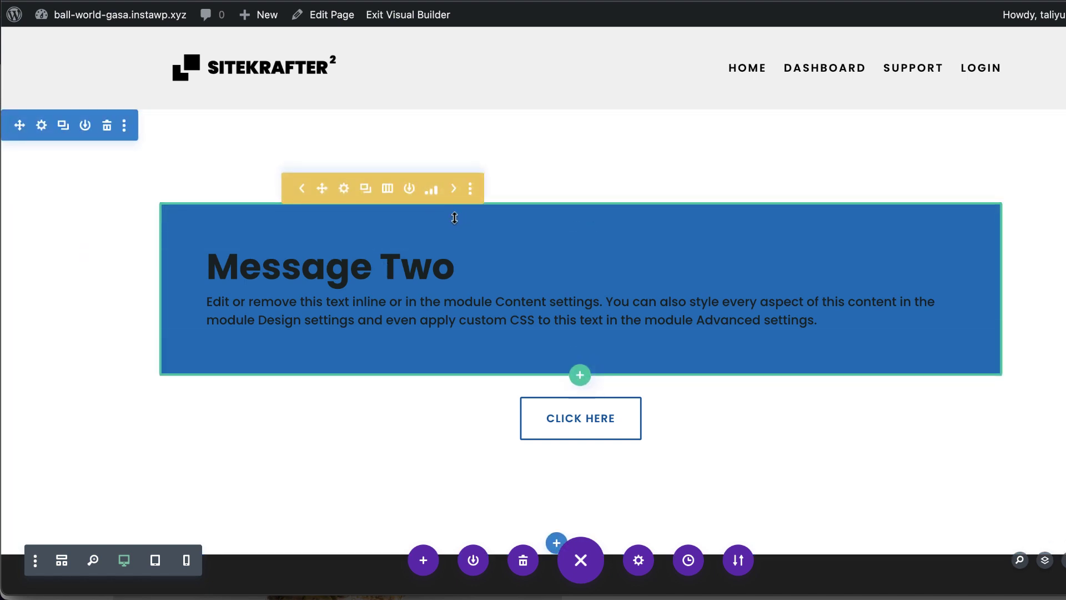
{"action": "left_click", "coordinate": [454, 192]}
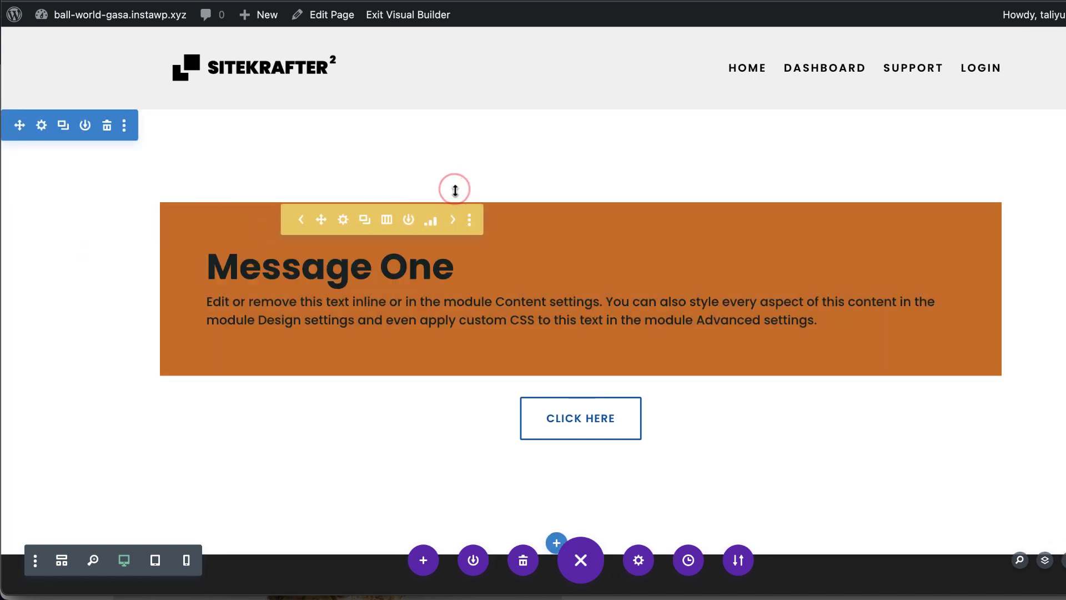
{"action": "left_click", "coordinate": [460, 217]}
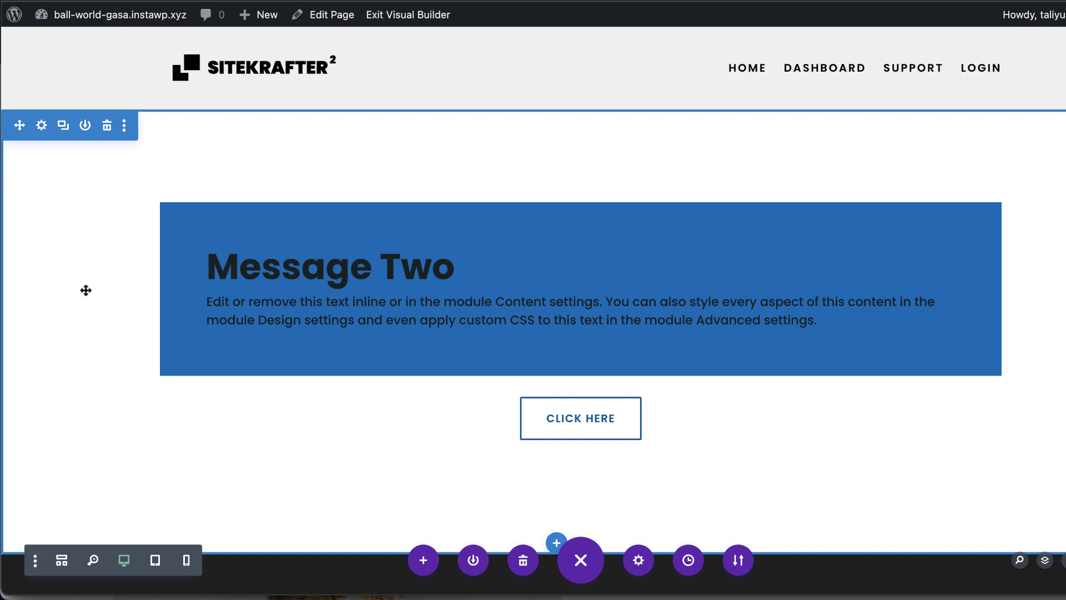
{"action": "mouse_move", "coordinate": [431, 197]}
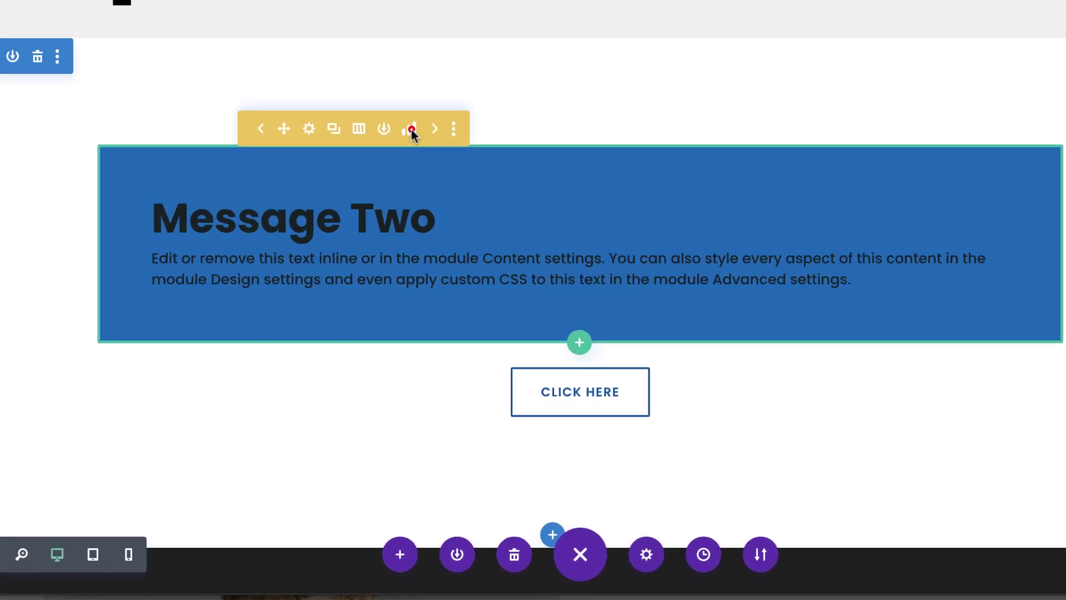
{"action": "left_click", "coordinate": [435, 190]}
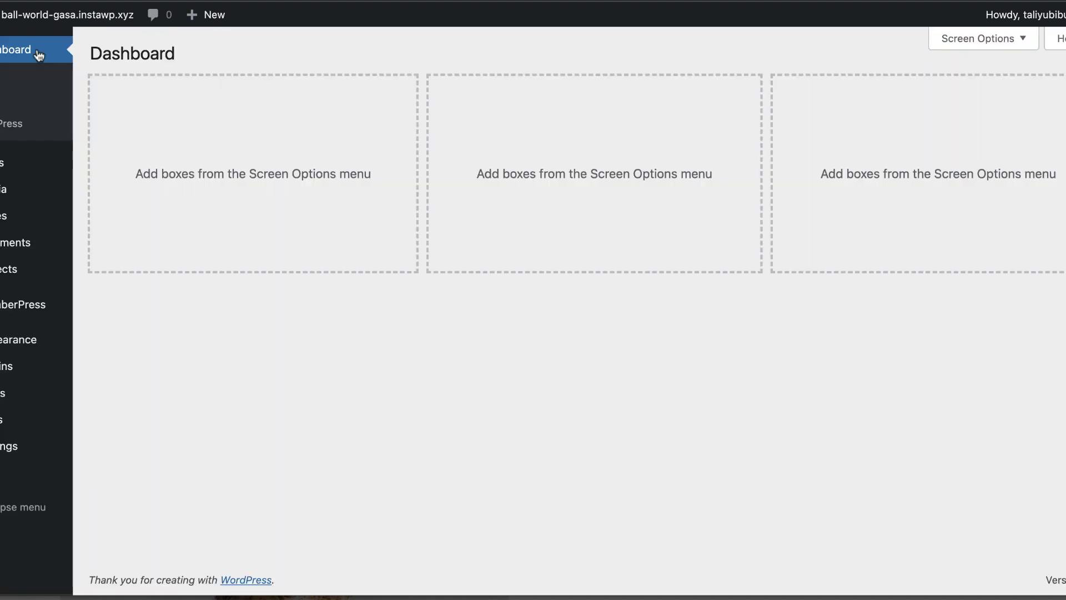
- Go to Divi's Theme Builder and open the Global Header of the Default Website Template for editing
{"action": "mouse_move", "coordinate": [45, 486]}
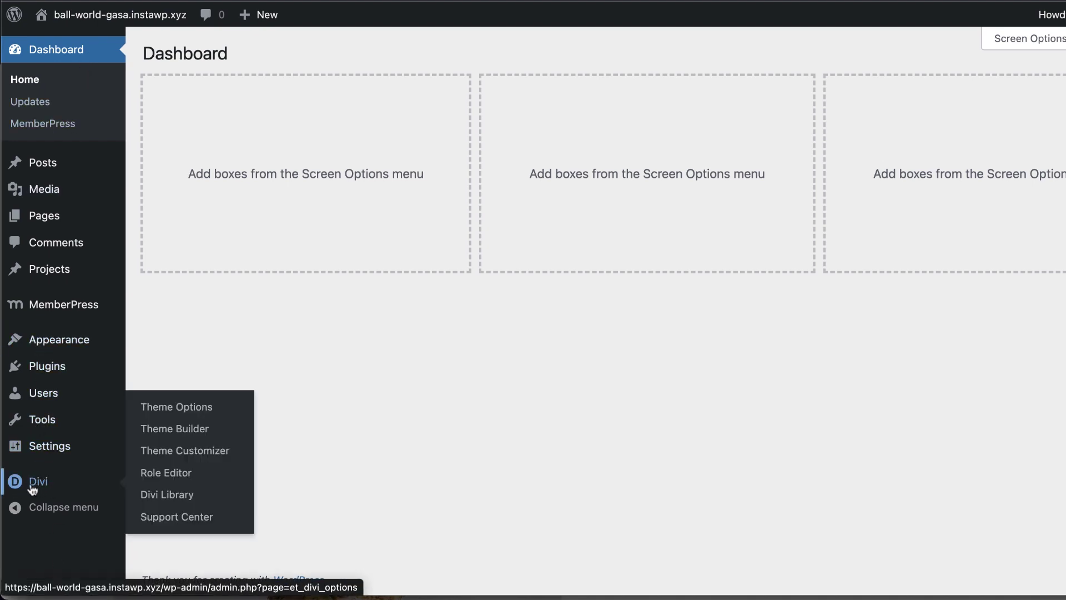
{"action": "left_click", "coordinate": [167, 431]}
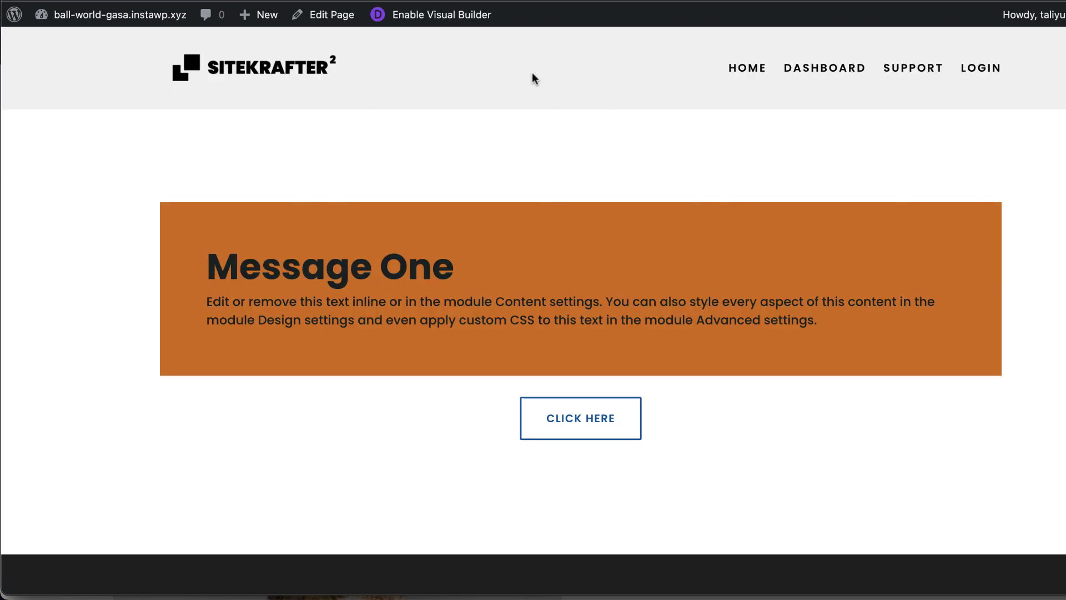
{"action": "scroll", "coordinate": [591, 88], "scroll_direction": "down", "scroll_amount": 2}
{"action": "scroll", "coordinate": [596, 97], "scroll_direction": "up", "scroll_amount": 2}
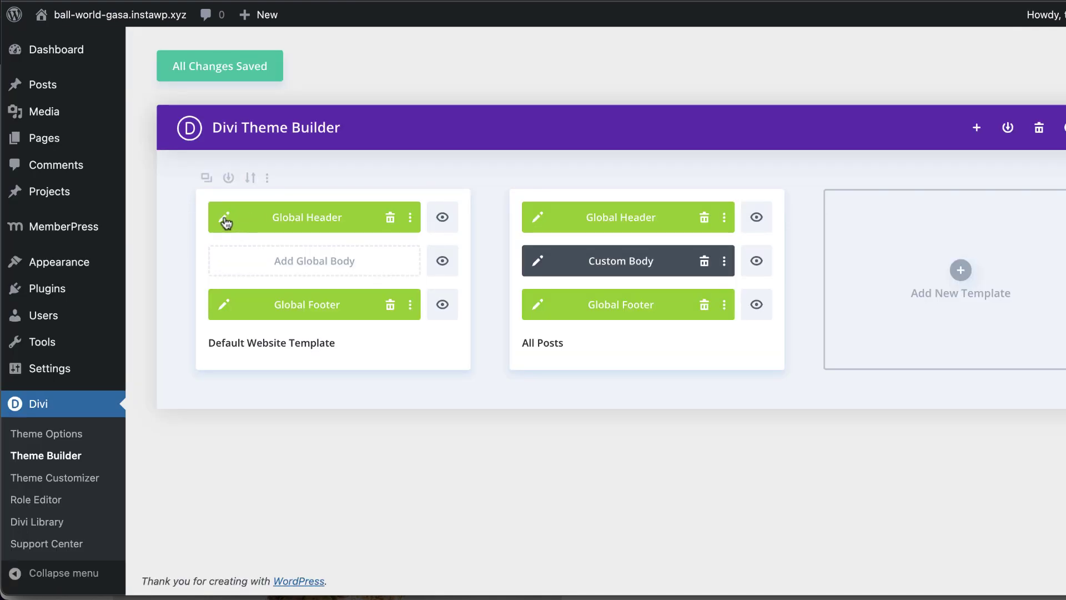
{"action": "left_click", "coordinate": [225, 219]}
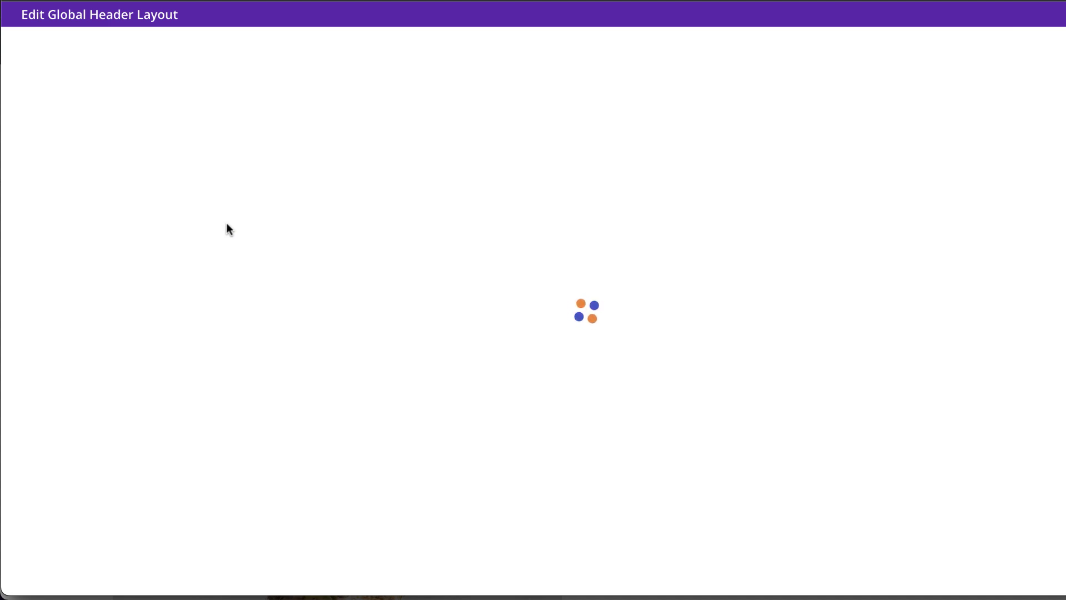
- Set the global header section's background color to blue from the saved palette
{"action": "mouse_move", "coordinate": [81, 76]}
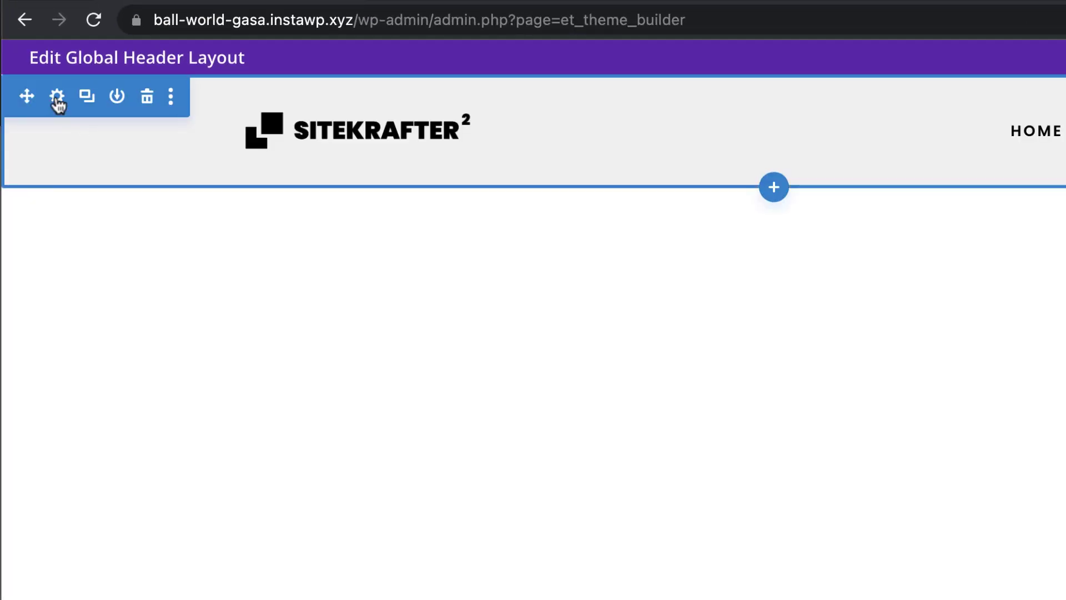
{"action": "left_click", "coordinate": [58, 99]}
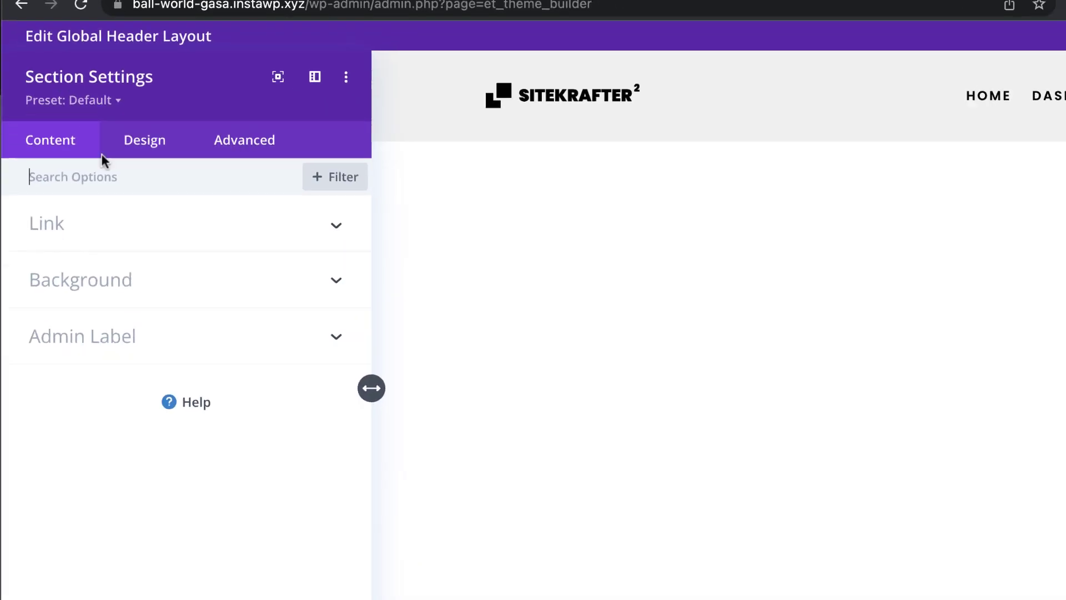
{"action": "left_click", "coordinate": [139, 283]}
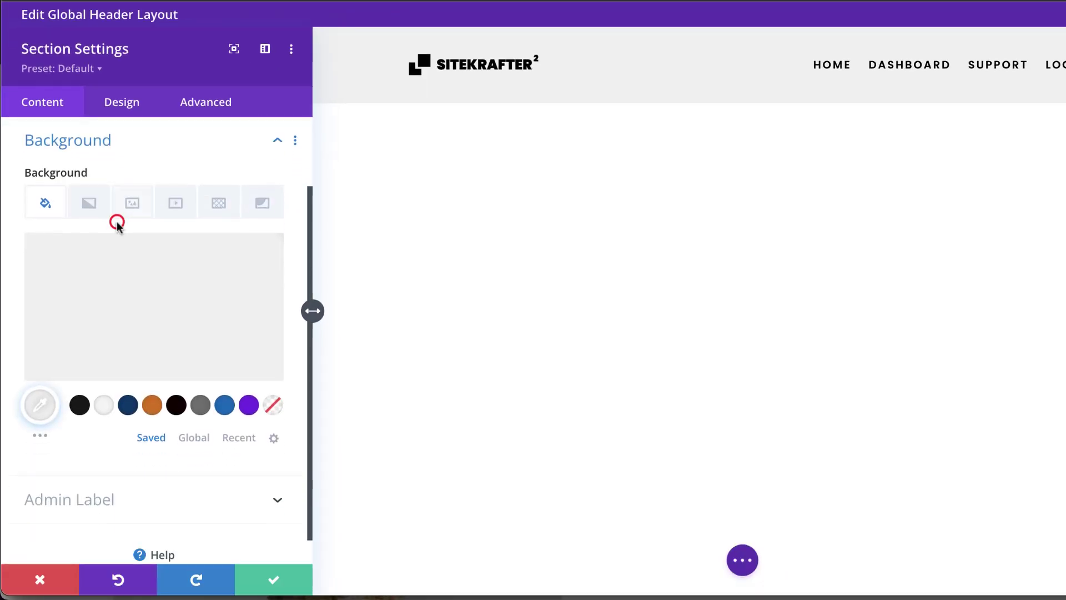
{"action": "left_click", "coordinate": [225, 407]}
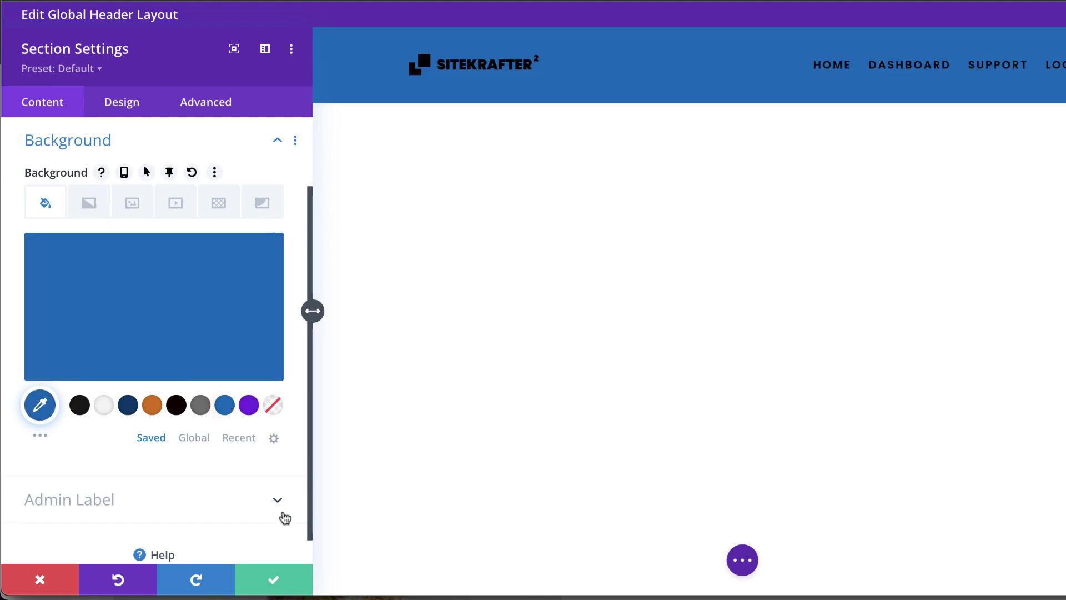
- Save the header section settings, save and exit the Global Header layout, and check the header on the site's Support page
{"action": "left_click", "coordinate": [273, 579]}
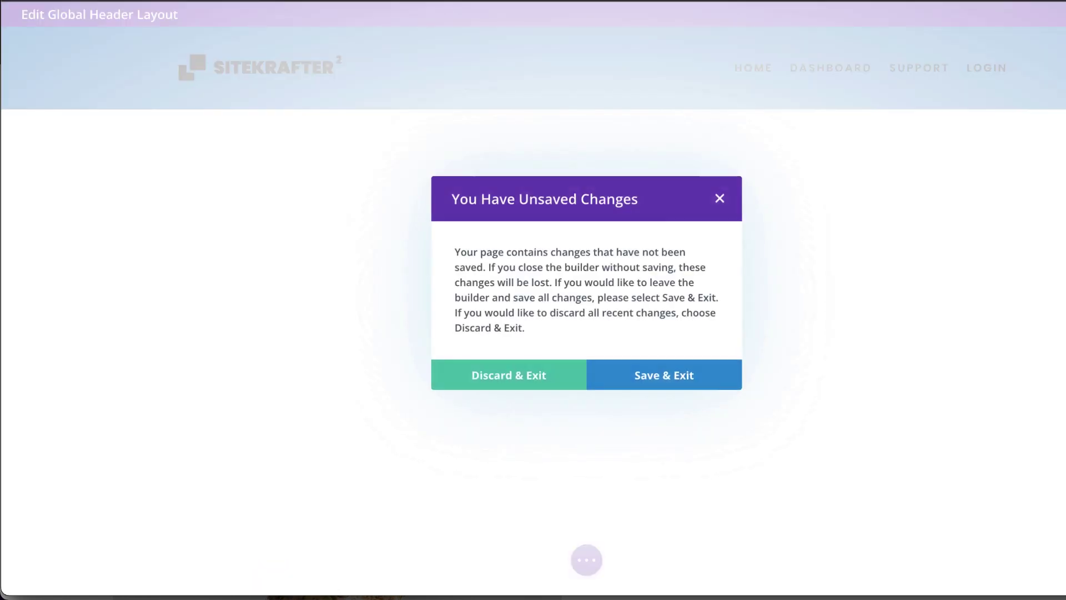
{"action": "left_click", "coordinate": [648, 376]}
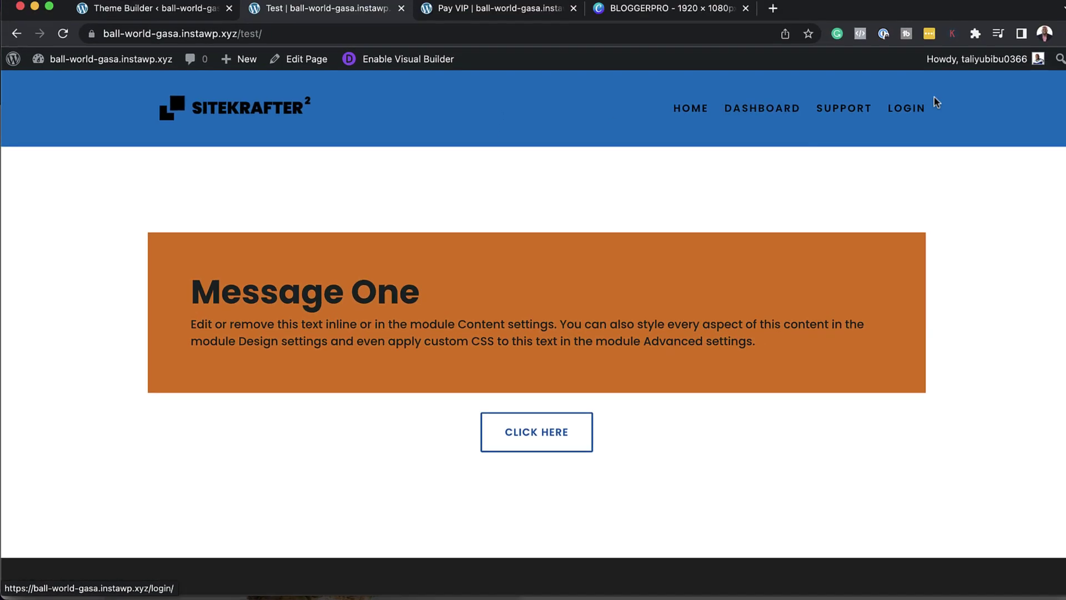
{"action": "left_click", "coordinate": [839, 117]}
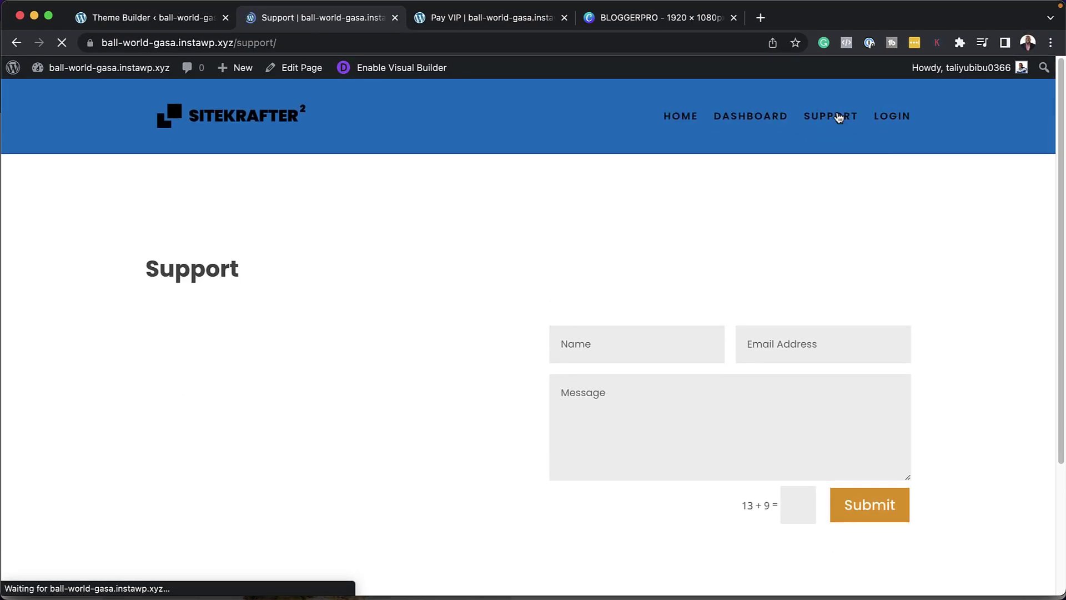
- Start building a new template in the Theme Builder and examine its assignment options for pages, posts, memberships, projects and the 404 page
{"action": "left_click", "coordinate": [128, 18]}
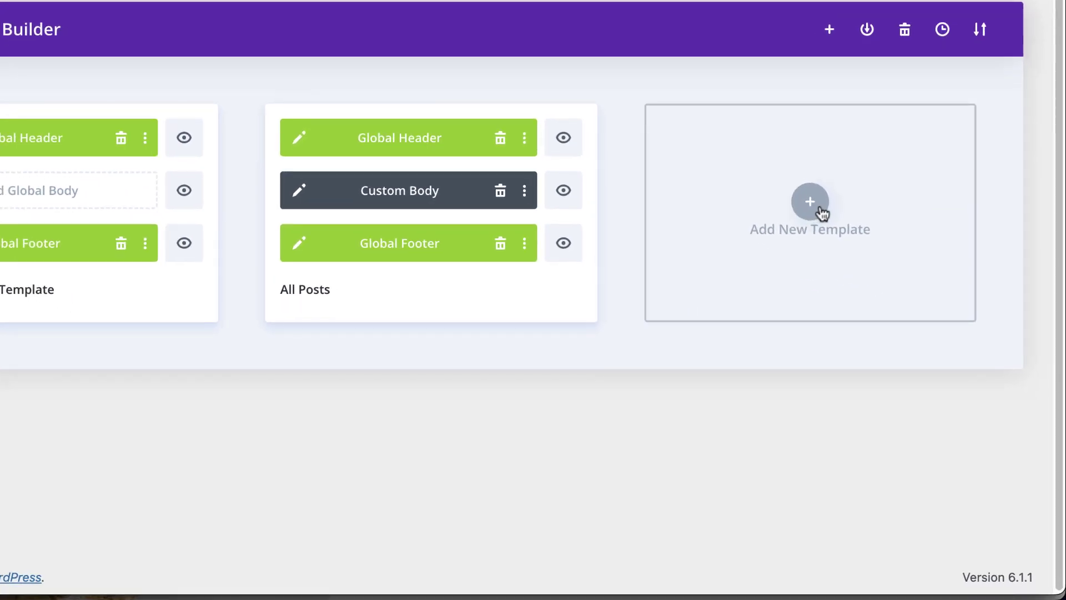
{"action": "left_click", "coordinate": [812, 206]}
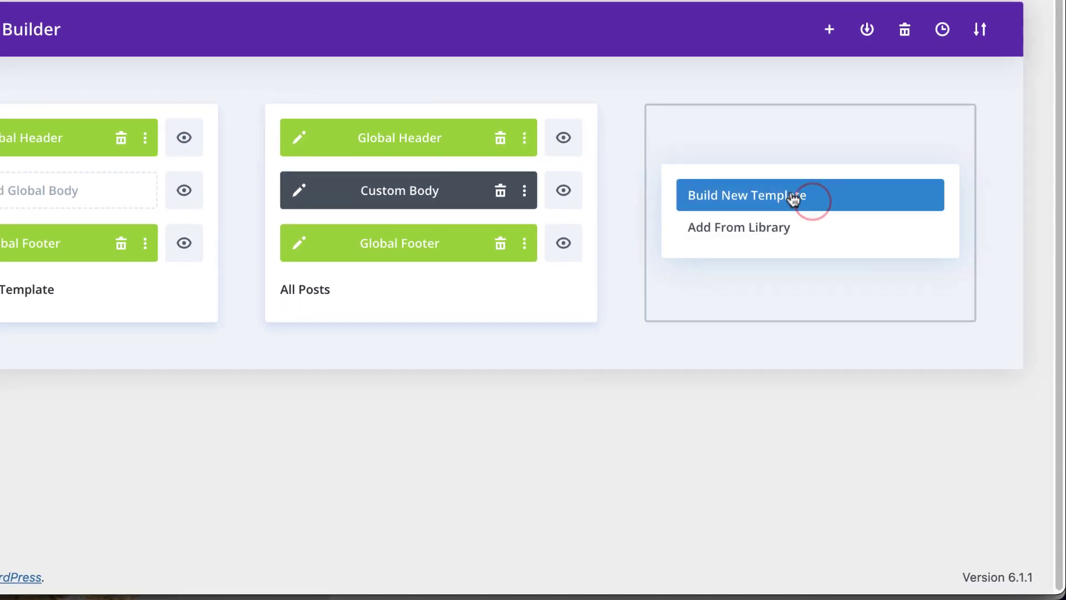
{"action": "left_click", "coordinate": [791, 204]}
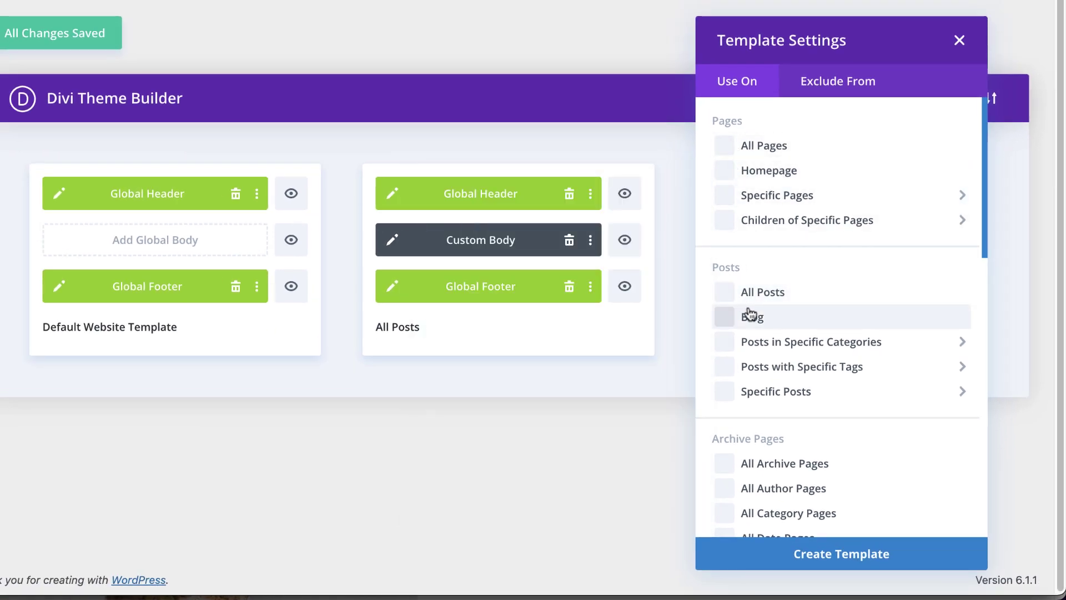
{"action": "scroll", "coordinate": [822, 422], "scroll_direction": "down", "scroll_amount": 10}
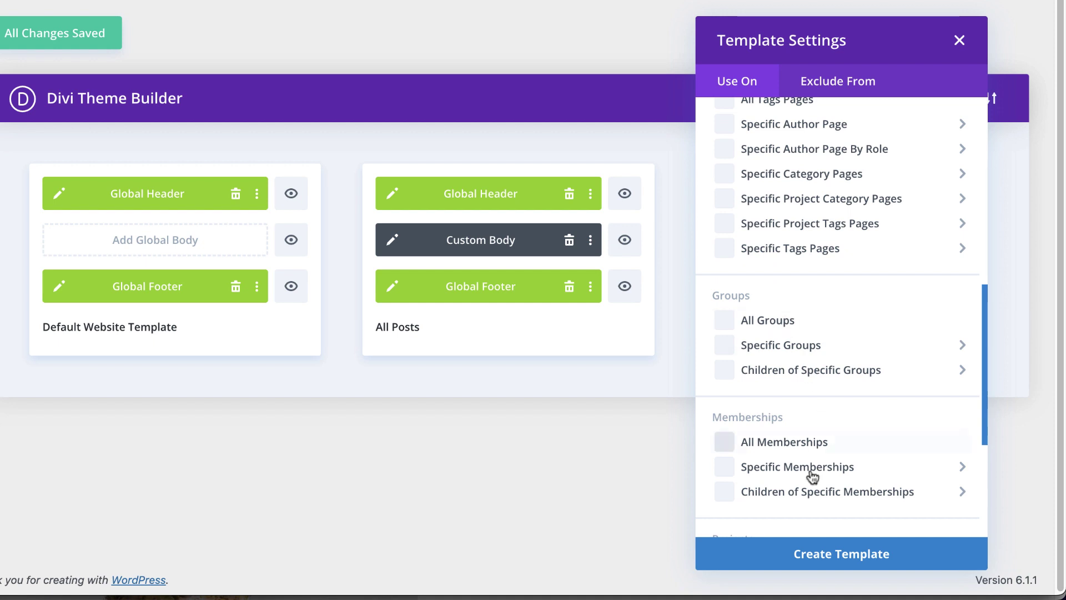
{"action": "left_click", "coordinate": [812, 477]}
{"action": "left_click", "coordinate": [315, 489]}
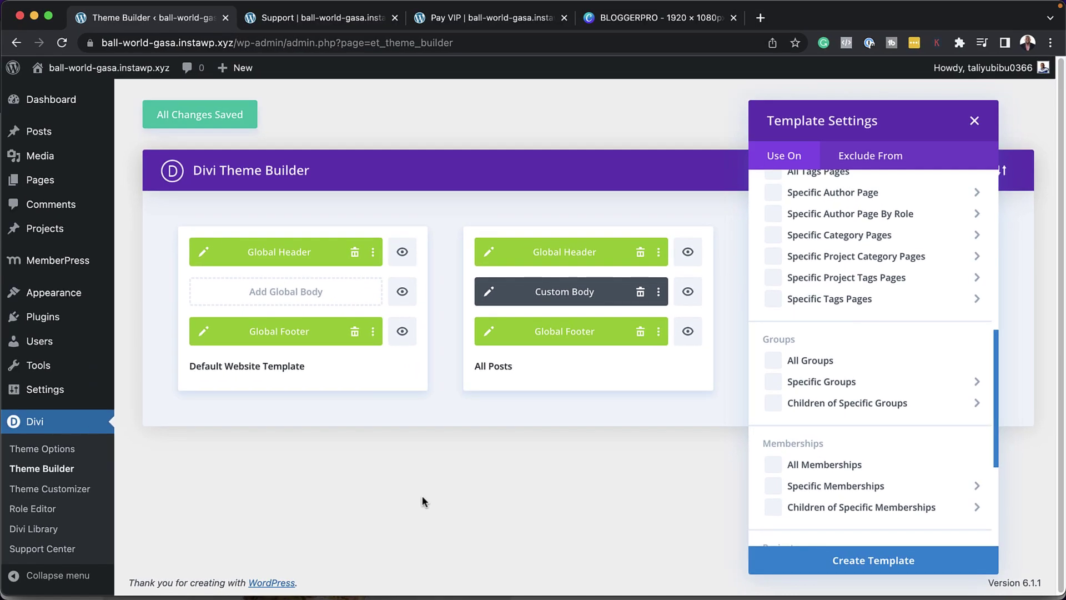
{"action": "scroll", "coordinate": [891, 311], "scroll_direction": "down", "scroll_amount": 4}
{"action": "left_click", "coordinate": [900, 394]}
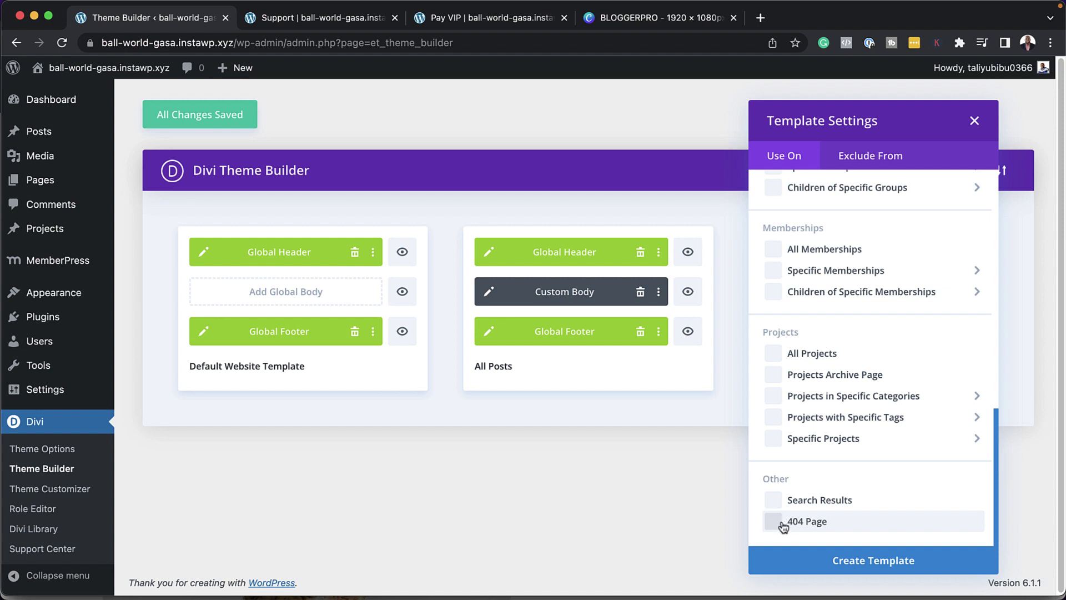
{"action": "left_click", "coordinate": [778, 417]}
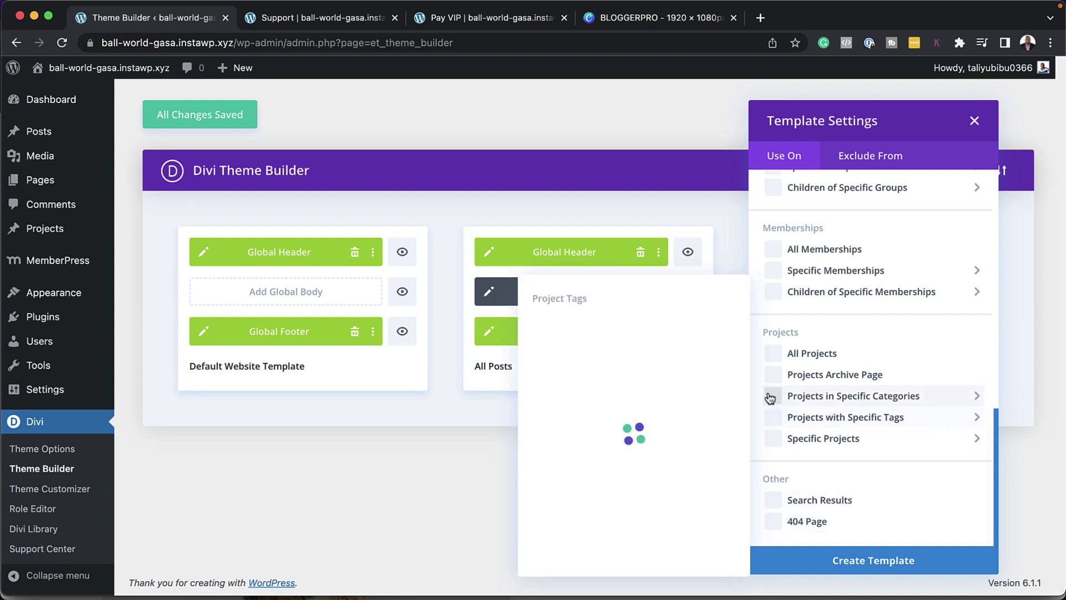
{"action": "left_click", "coordinate": [417, 508]}
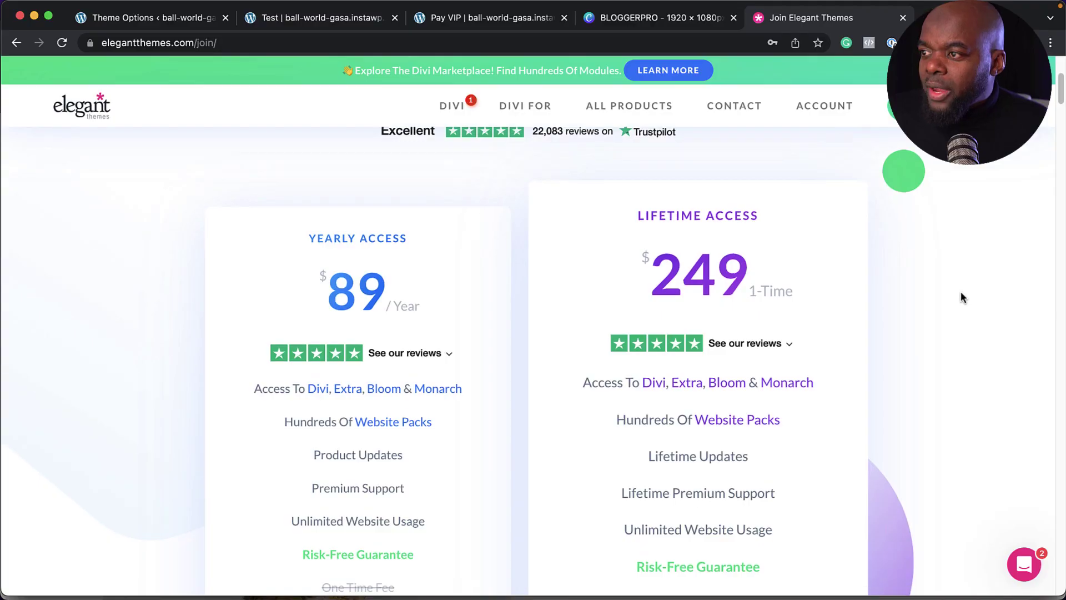
- Review the Yearly Access and Lifetime Access plans on the Elegant Themes join page, including the explanation of unlimited website usage
{"action": "scroll", "coordinate": [961, 291], "scroll_direction": "down", "scroll_amount": 3}
{"action": "scroll", "coordinate": [961, 293], "scroll_direction": "up", "scroll_amount": 2}
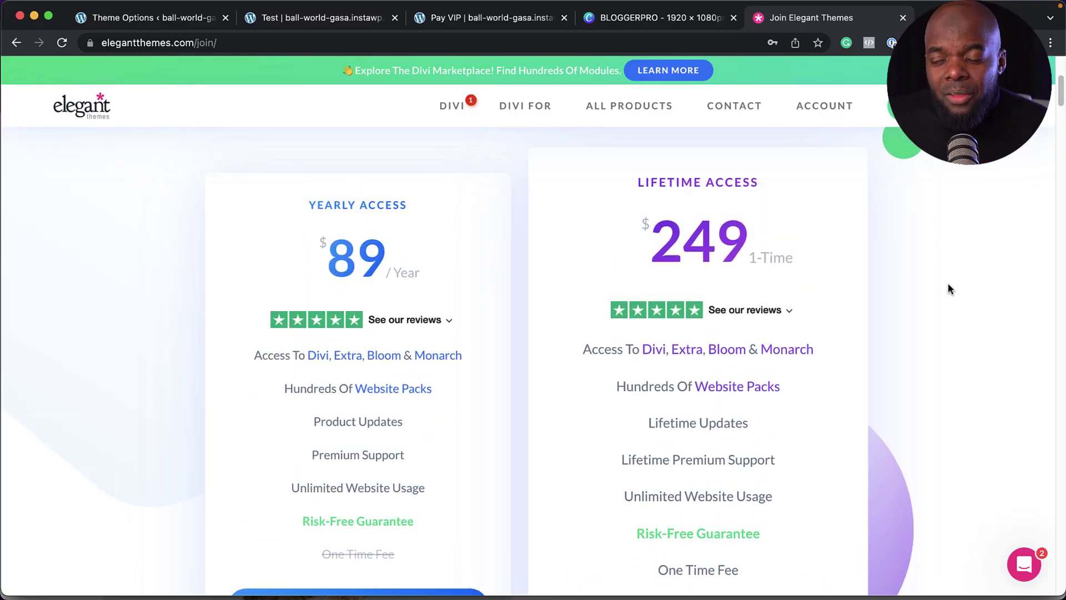
{"action": "mouse_move", "coordinate": [319, 495]}
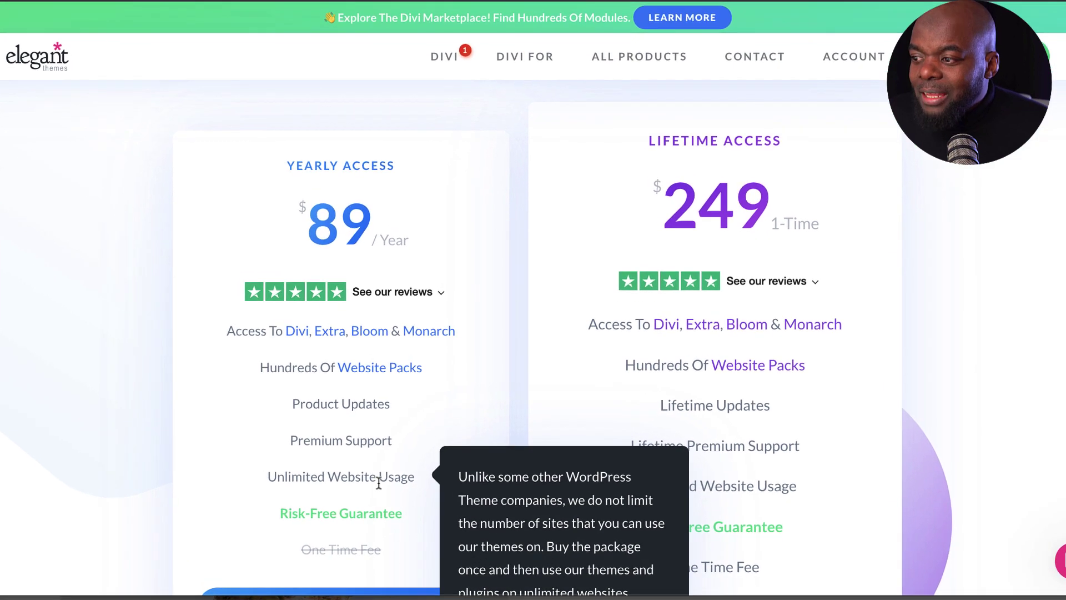